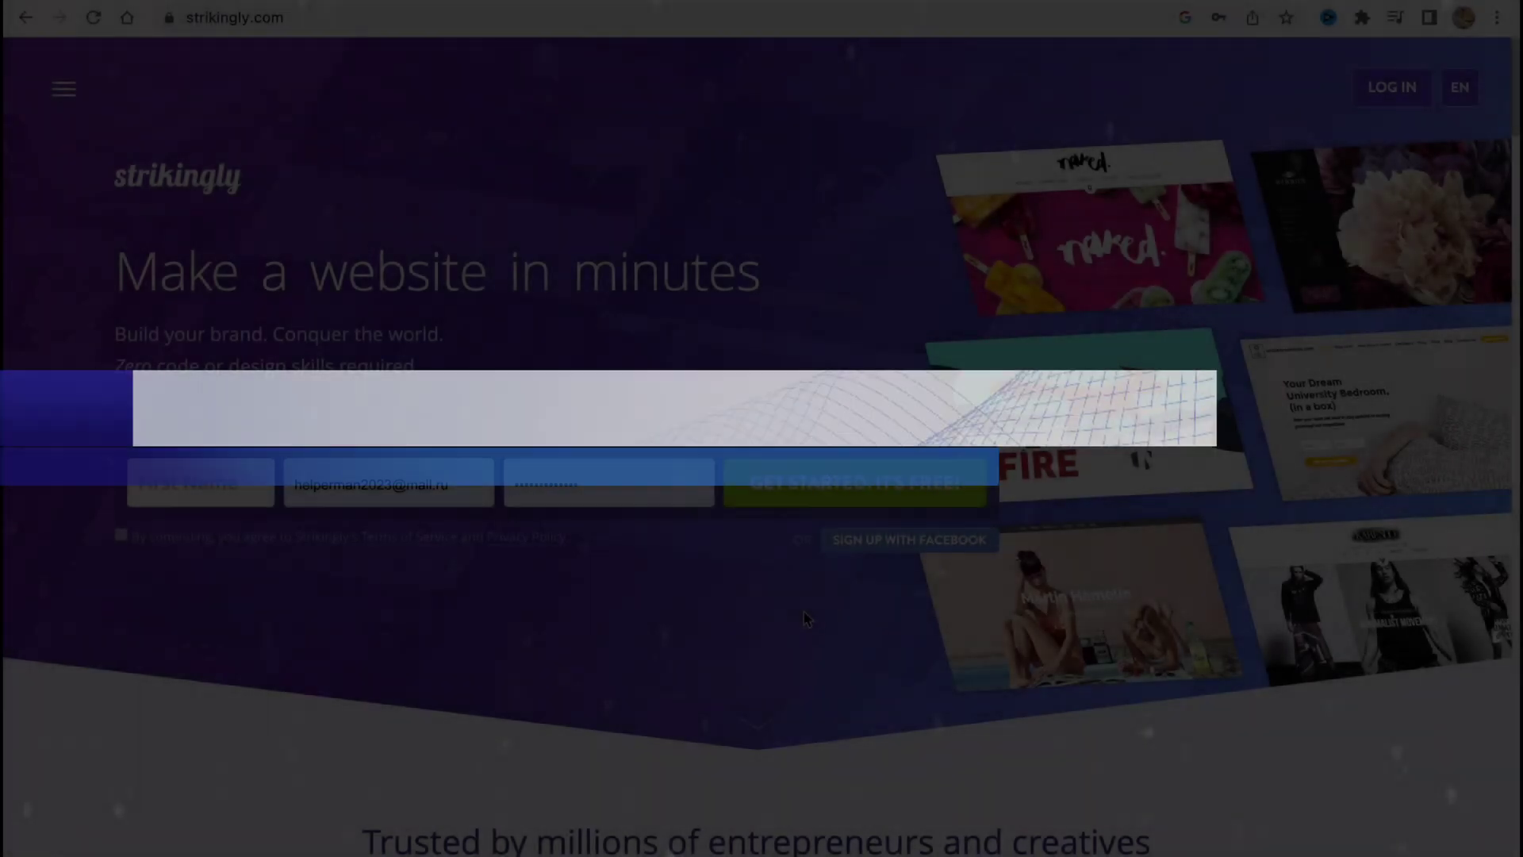
Log in to Strikingly with the saved account details to reach the template gallery.
scroll(803, 617, down, 2)
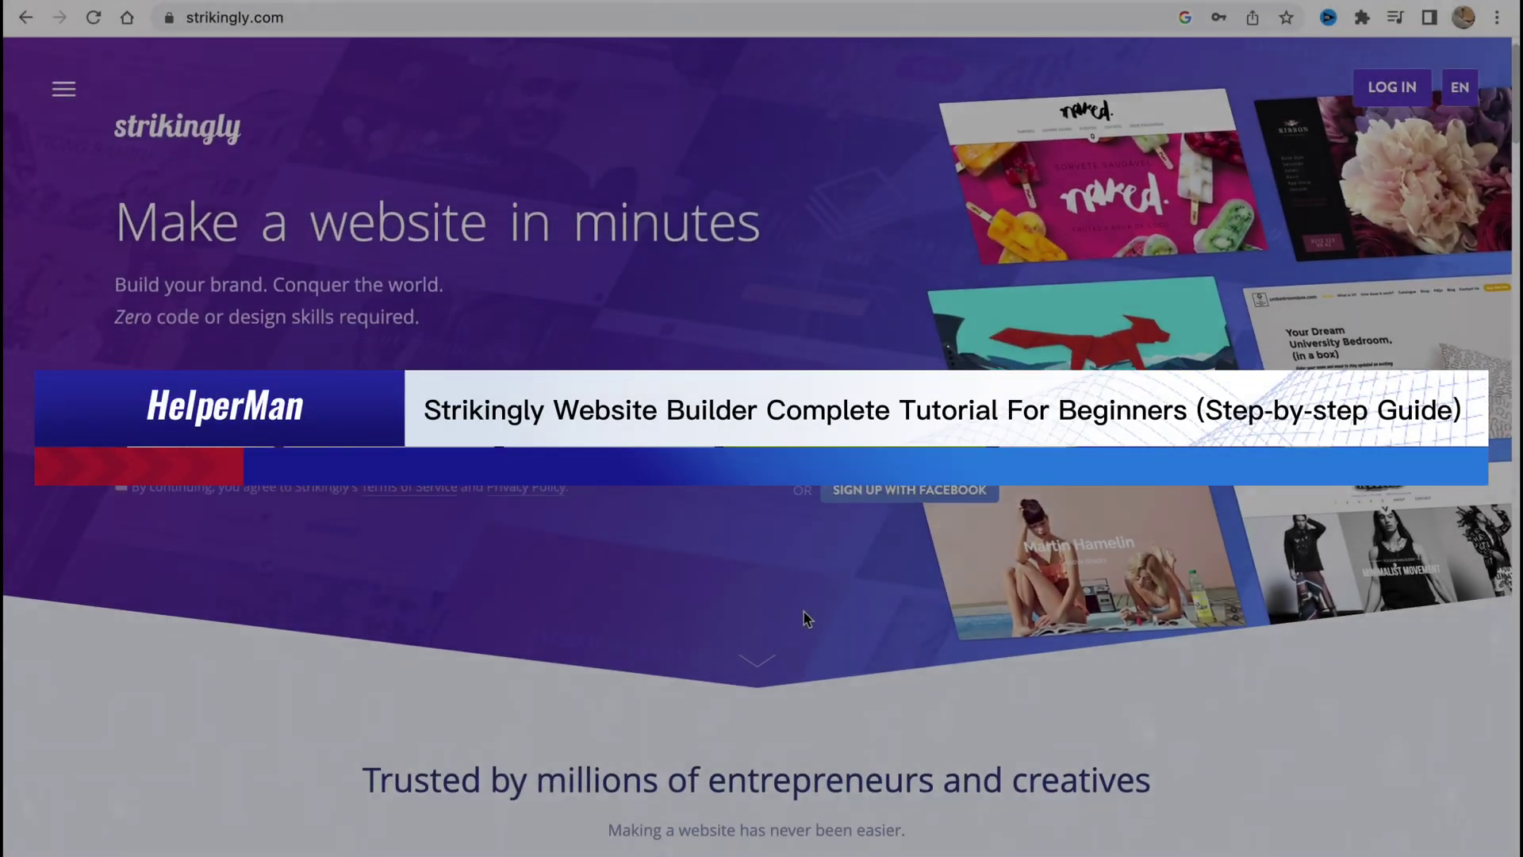
scroll(803, 611, down, 3)
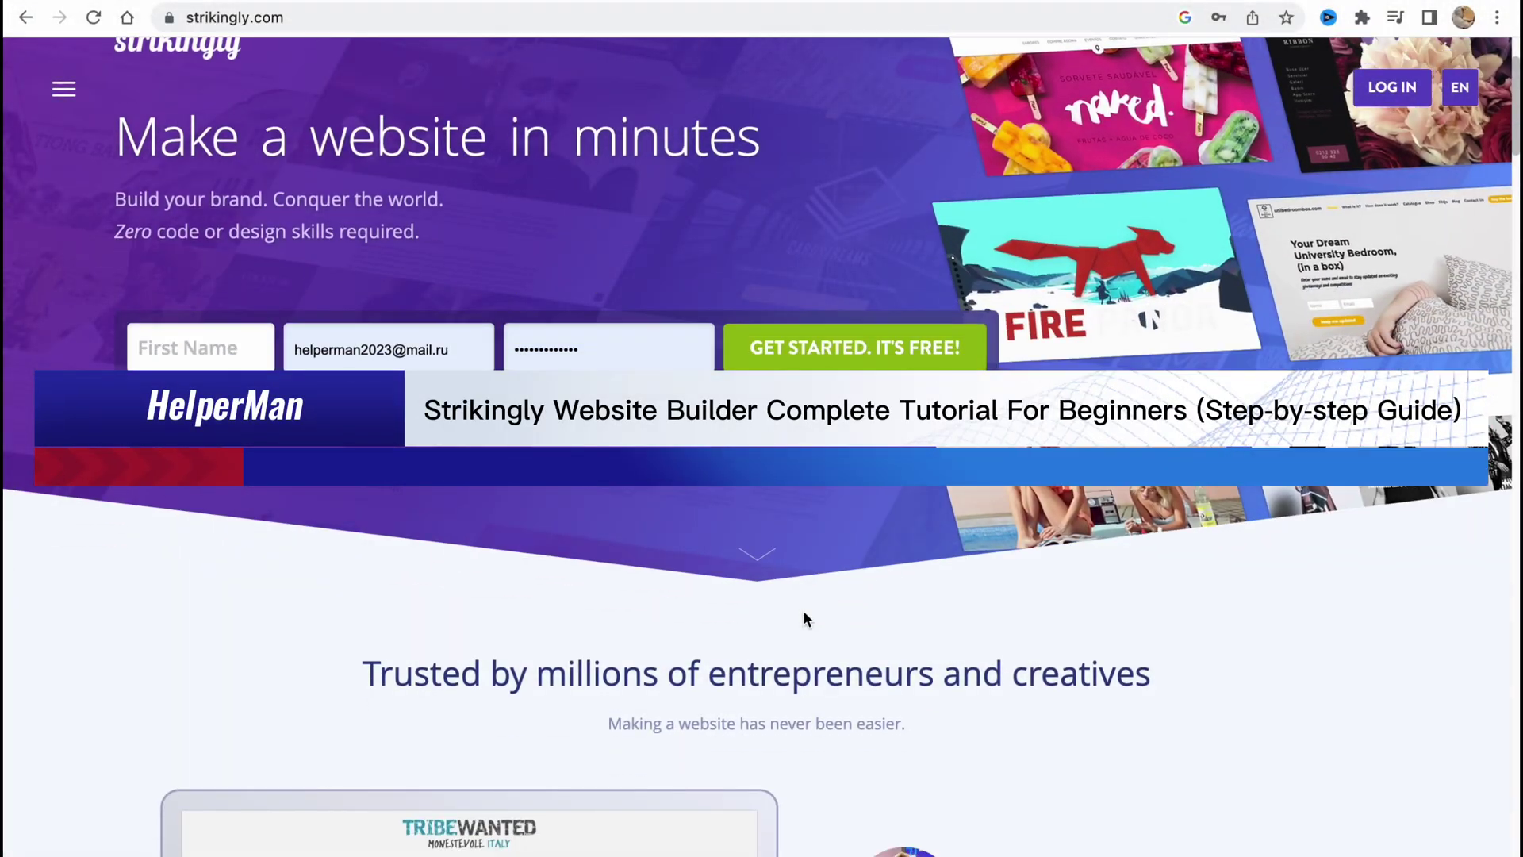
scroll(804, 612, down, 3)
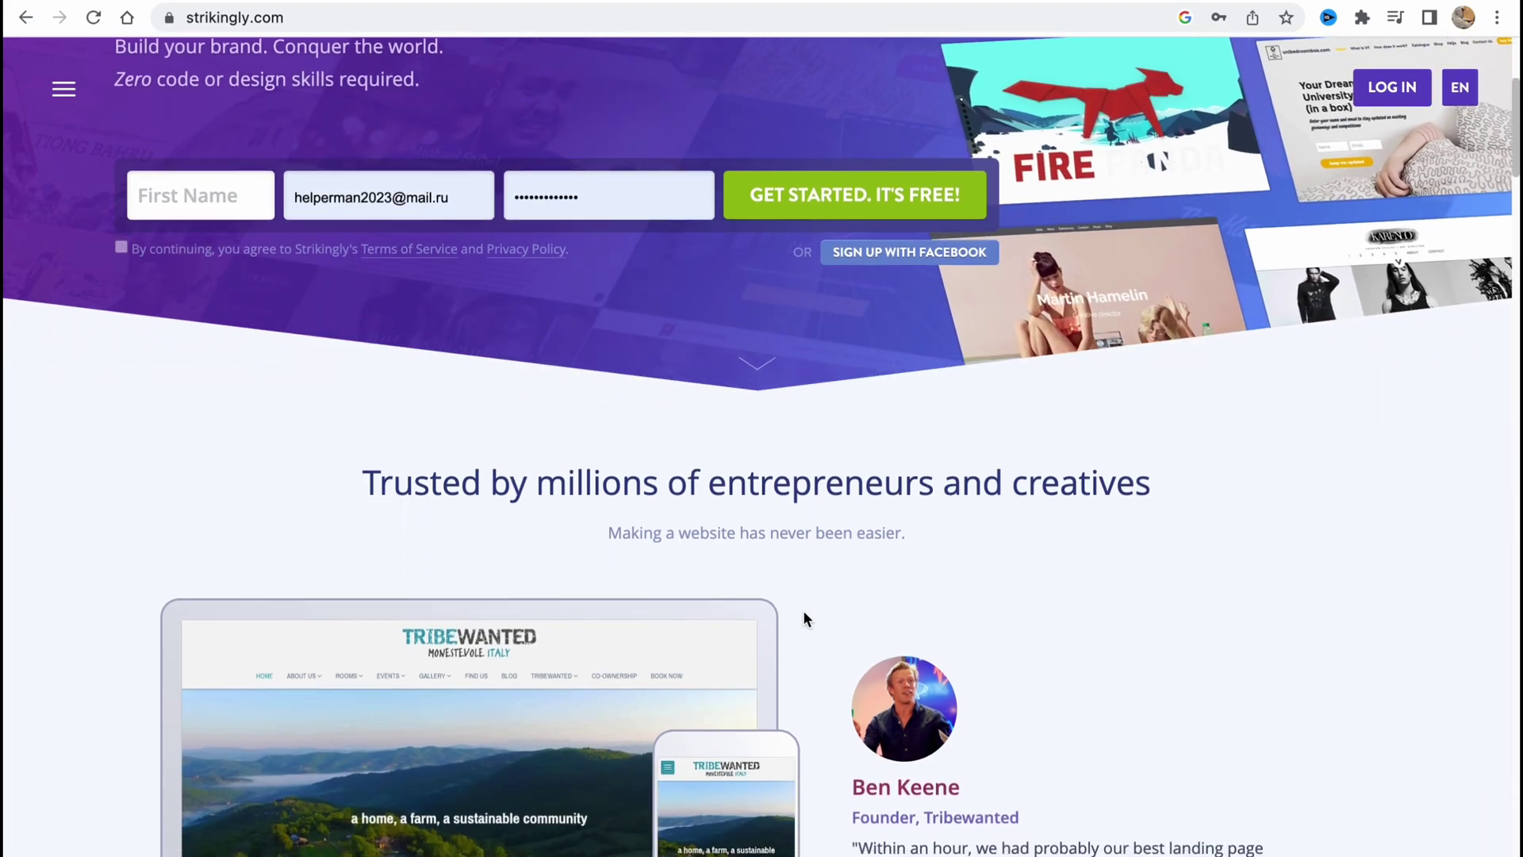
scroll(804, 617, down, 3)
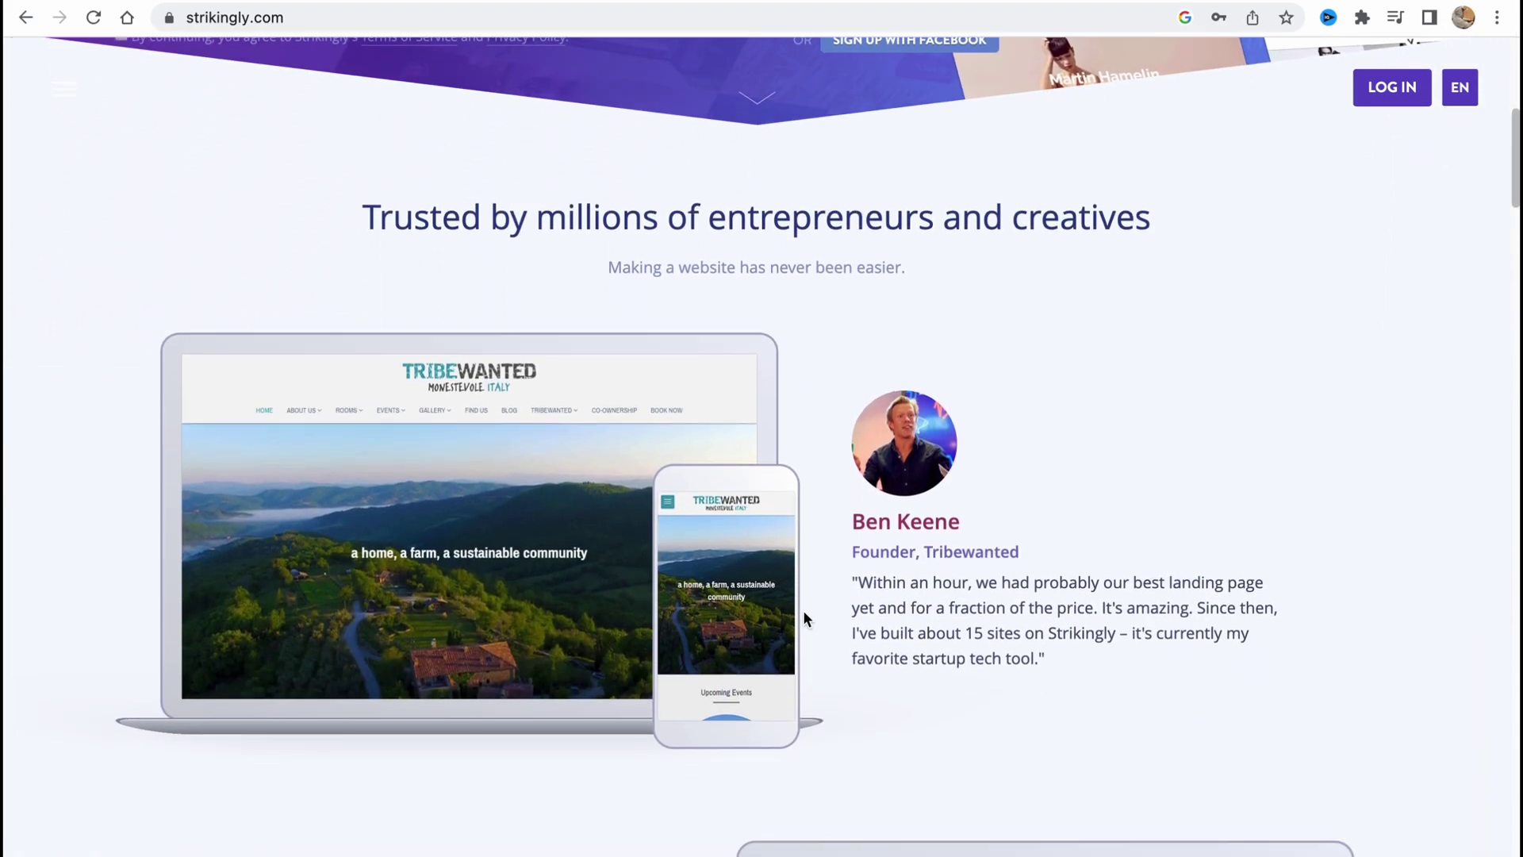
scroll(804, 618, up, 9)
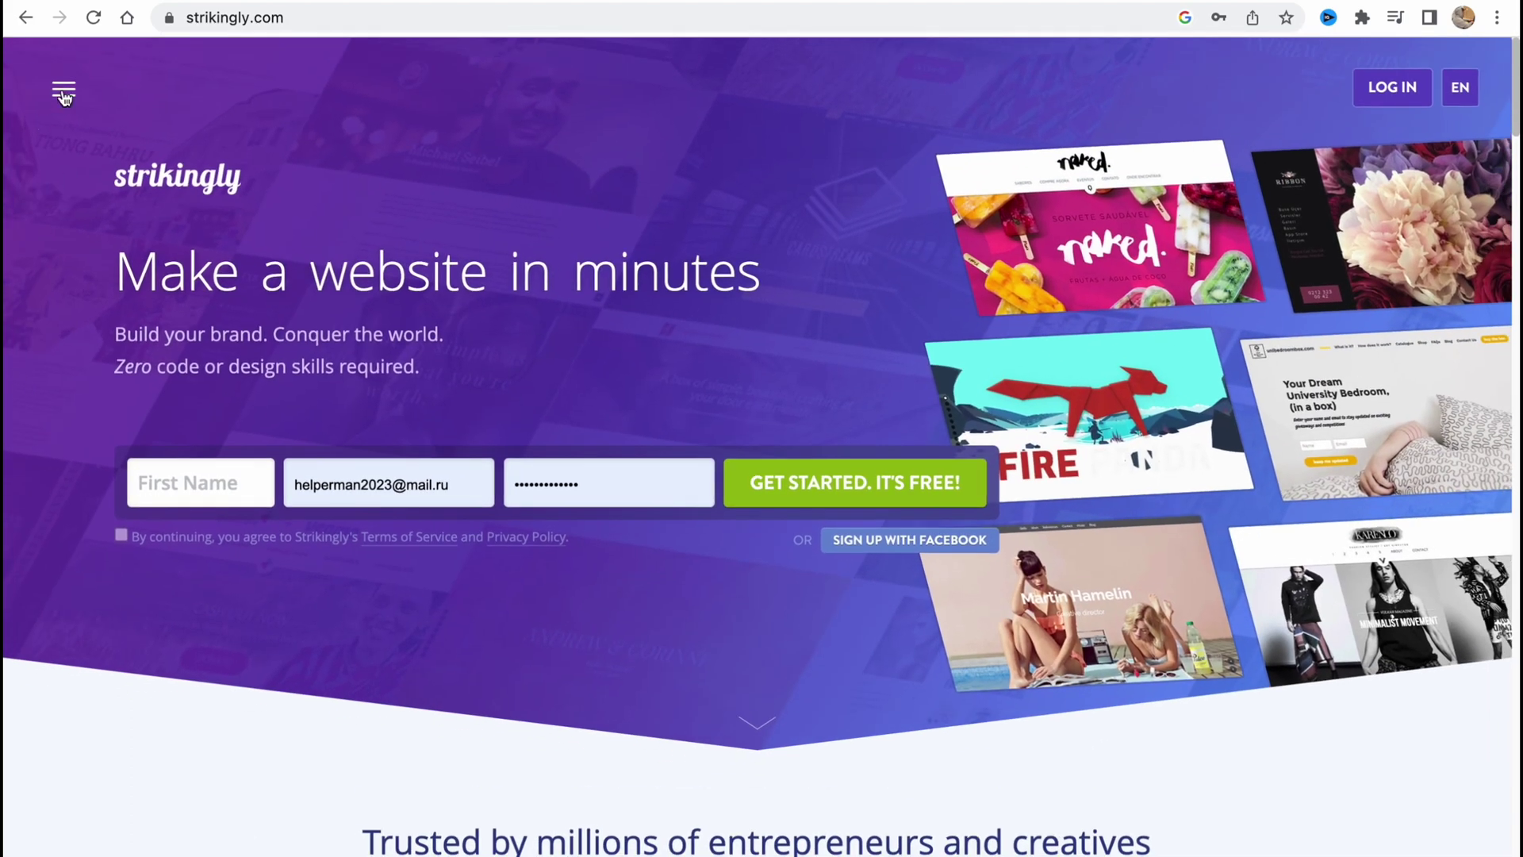
click(64, 92)
click(442, 132)
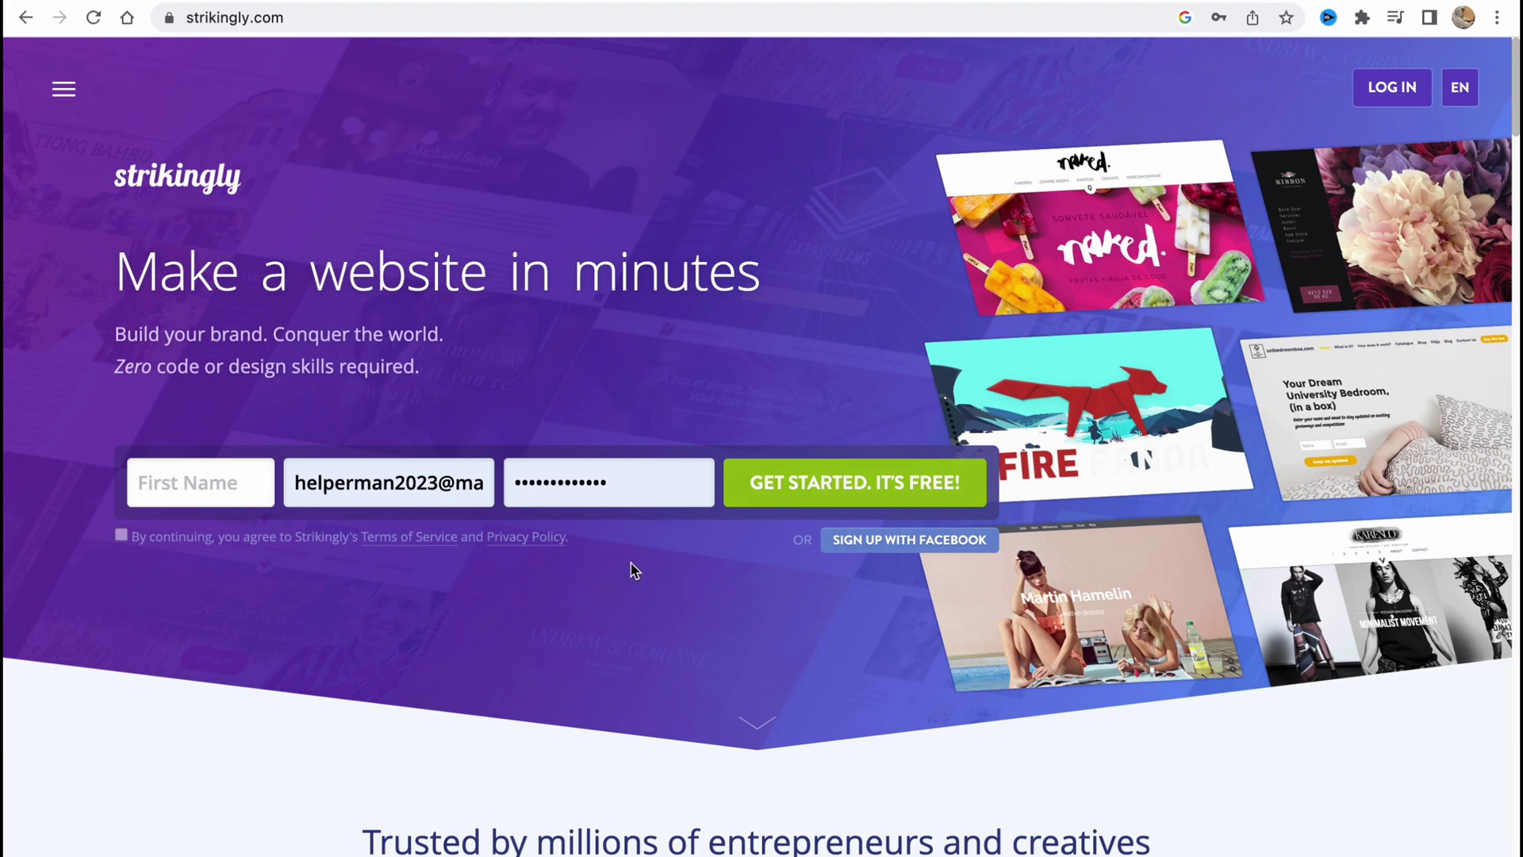
click(1397, 88)
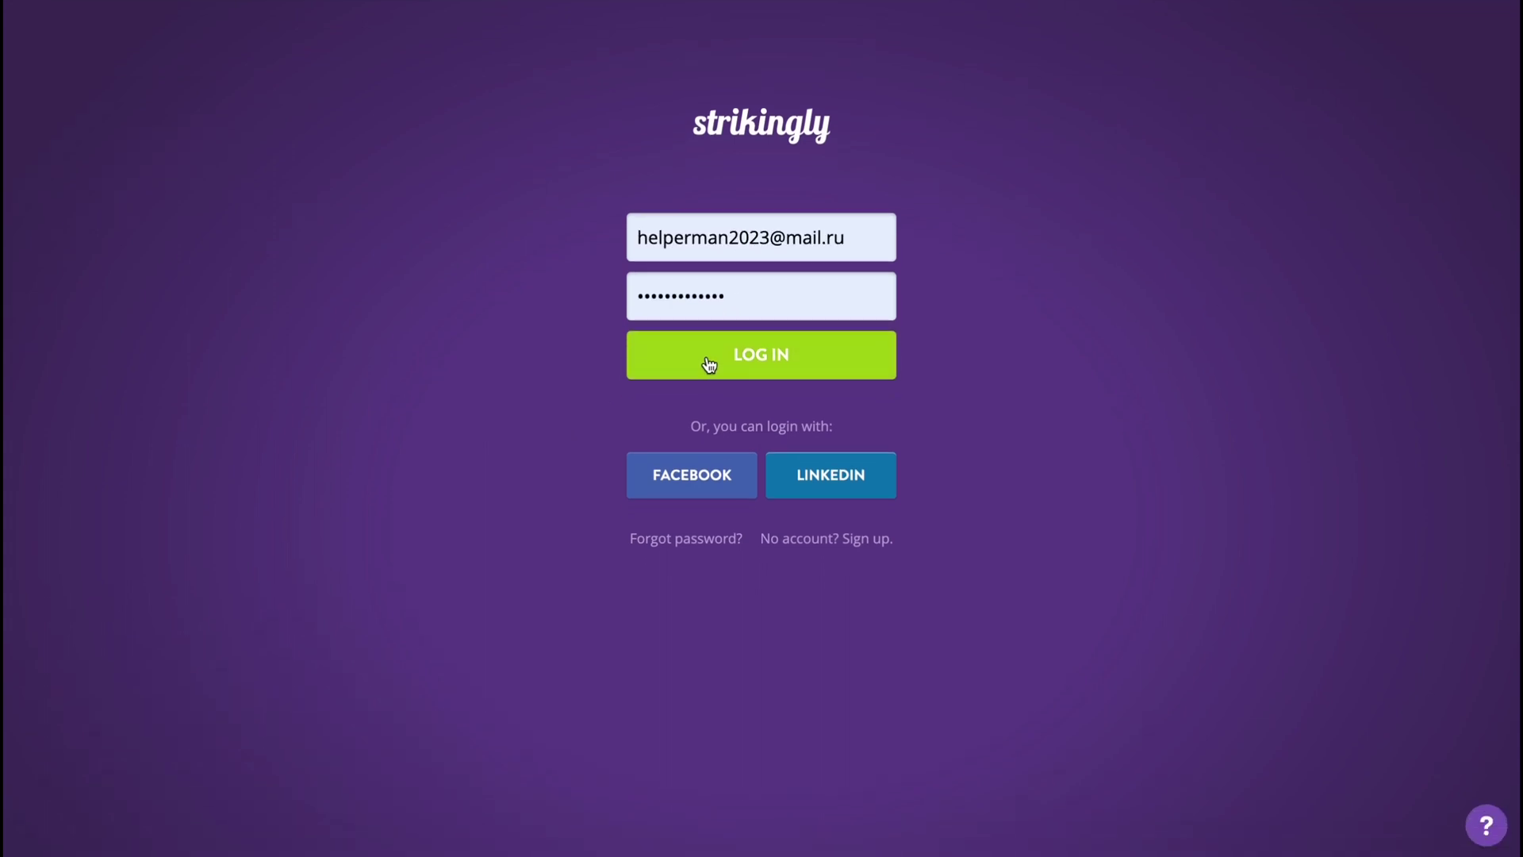
click(709, 363)
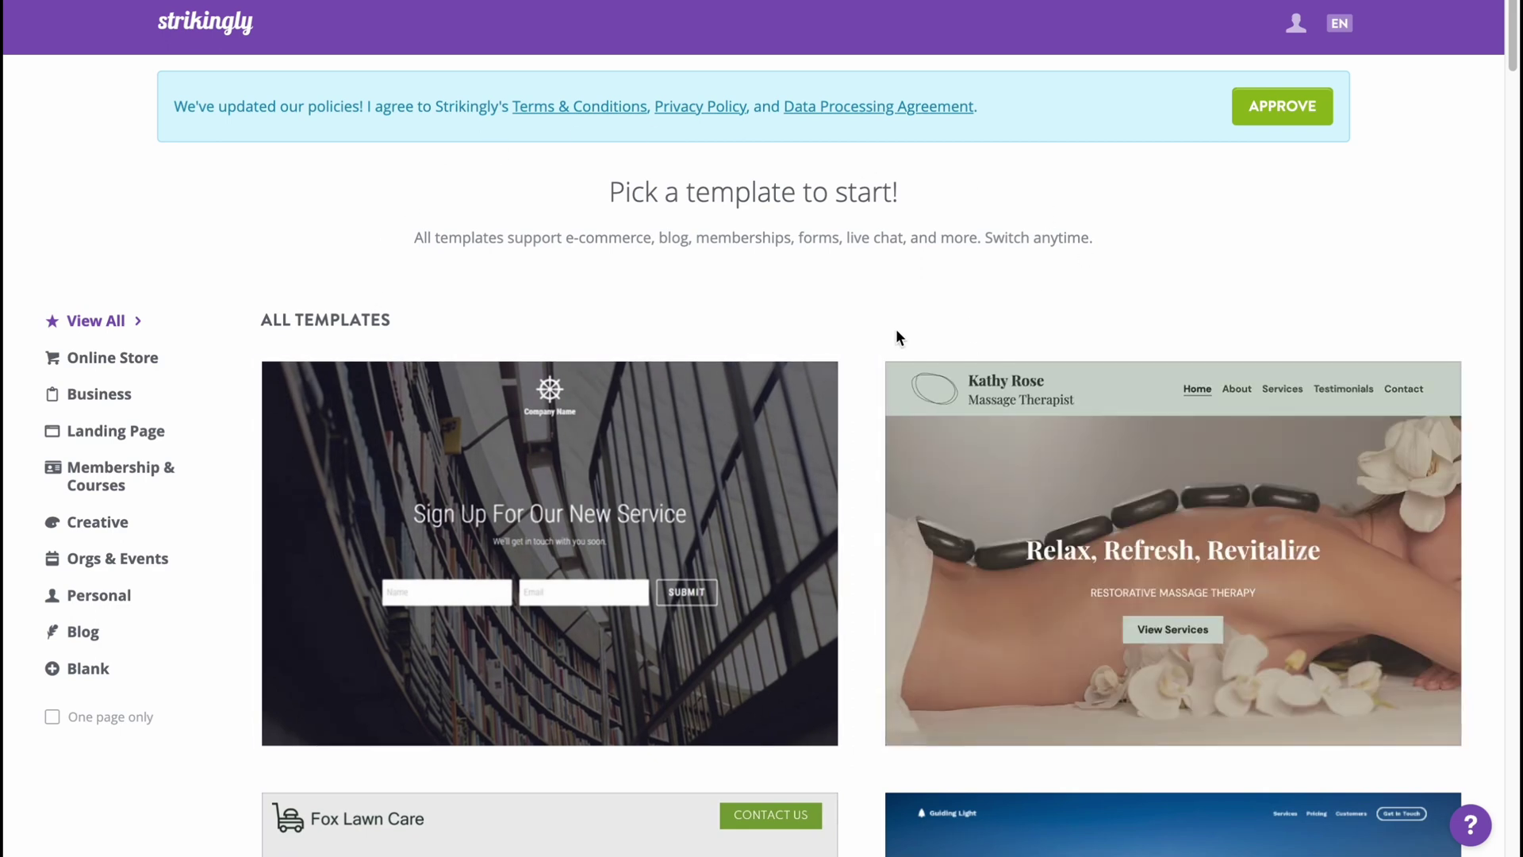
scroll(861, 302, down, 4)
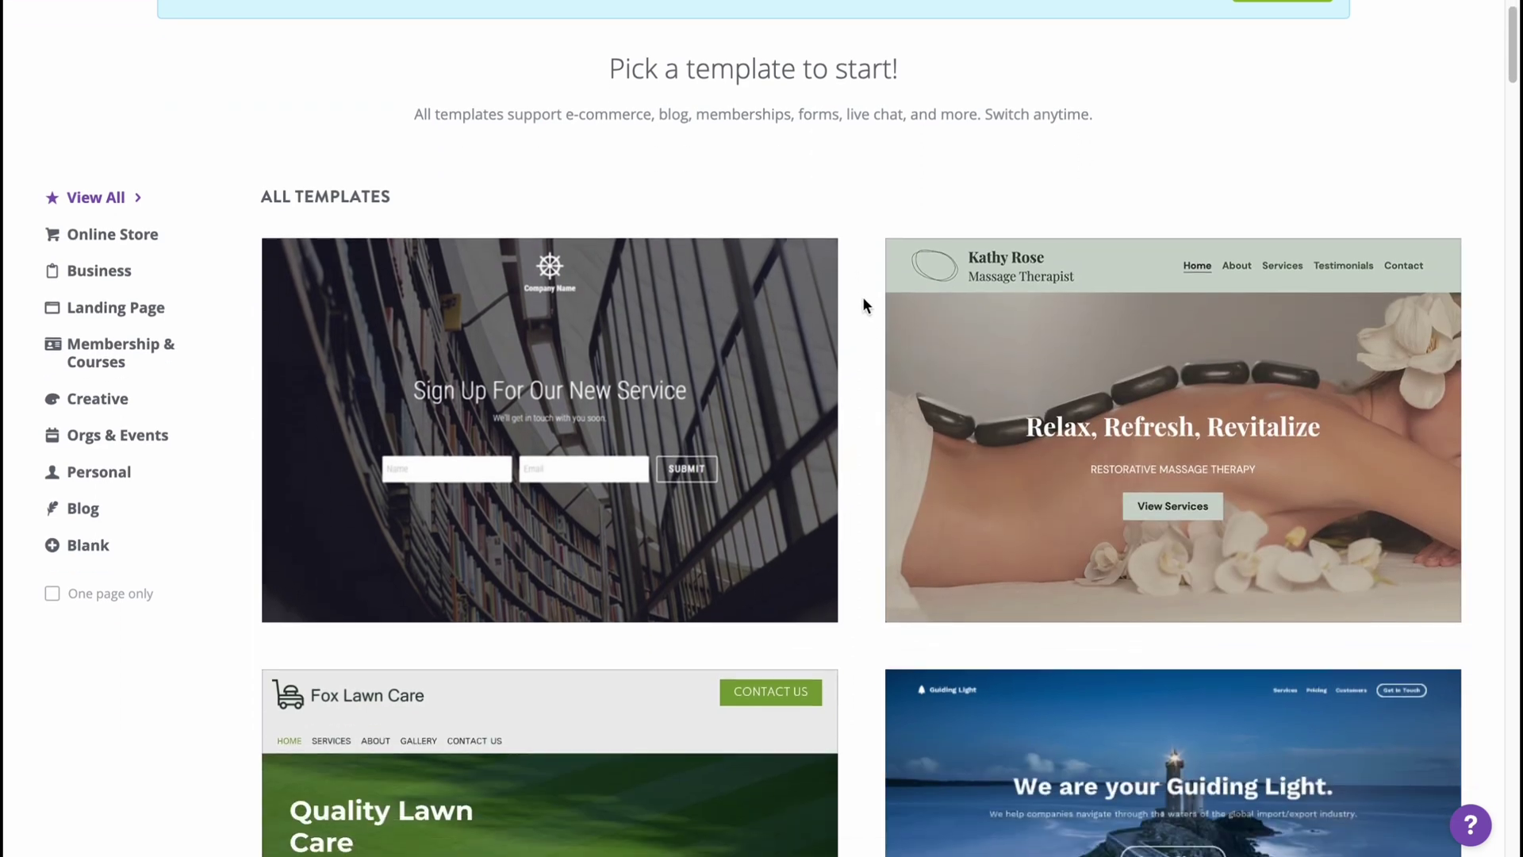
scroll(861, 300, down, 20)
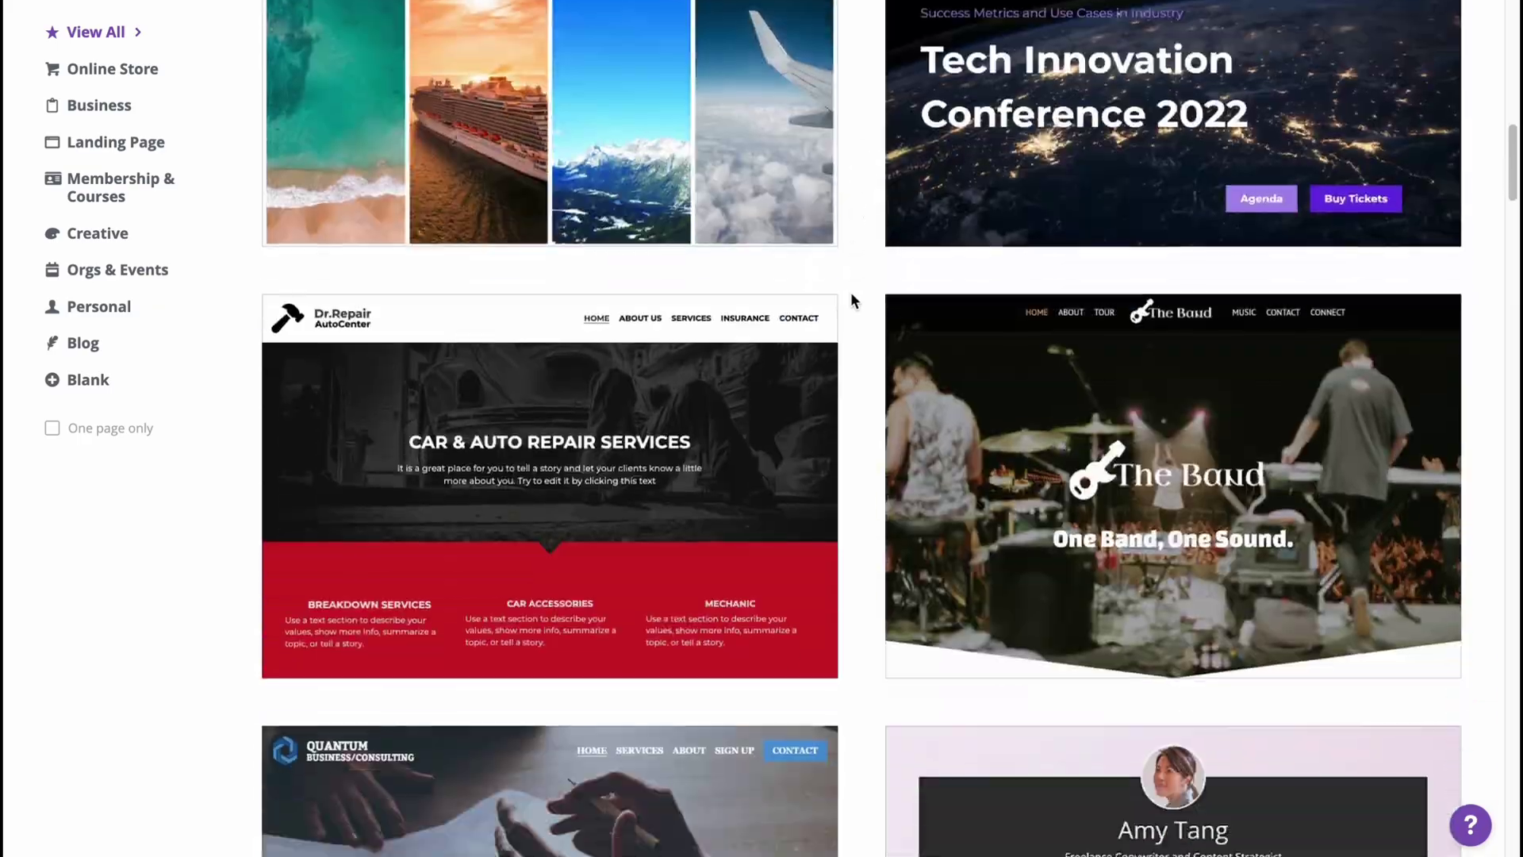
scroll(844, 295, down, 15)
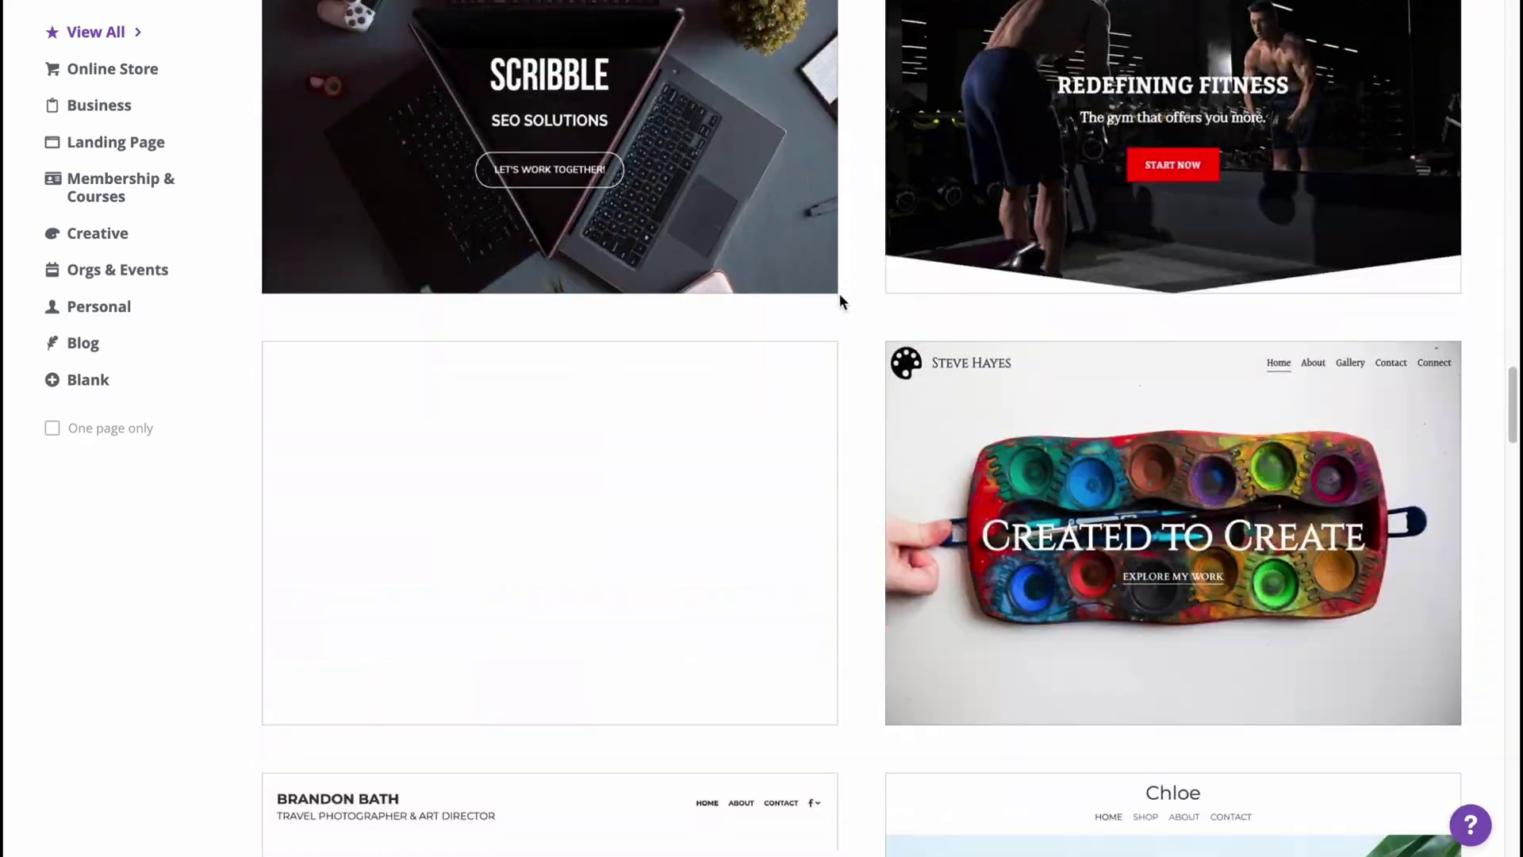
scroll(840, 293, up, 20)
scroll(836, 293, up, 20)
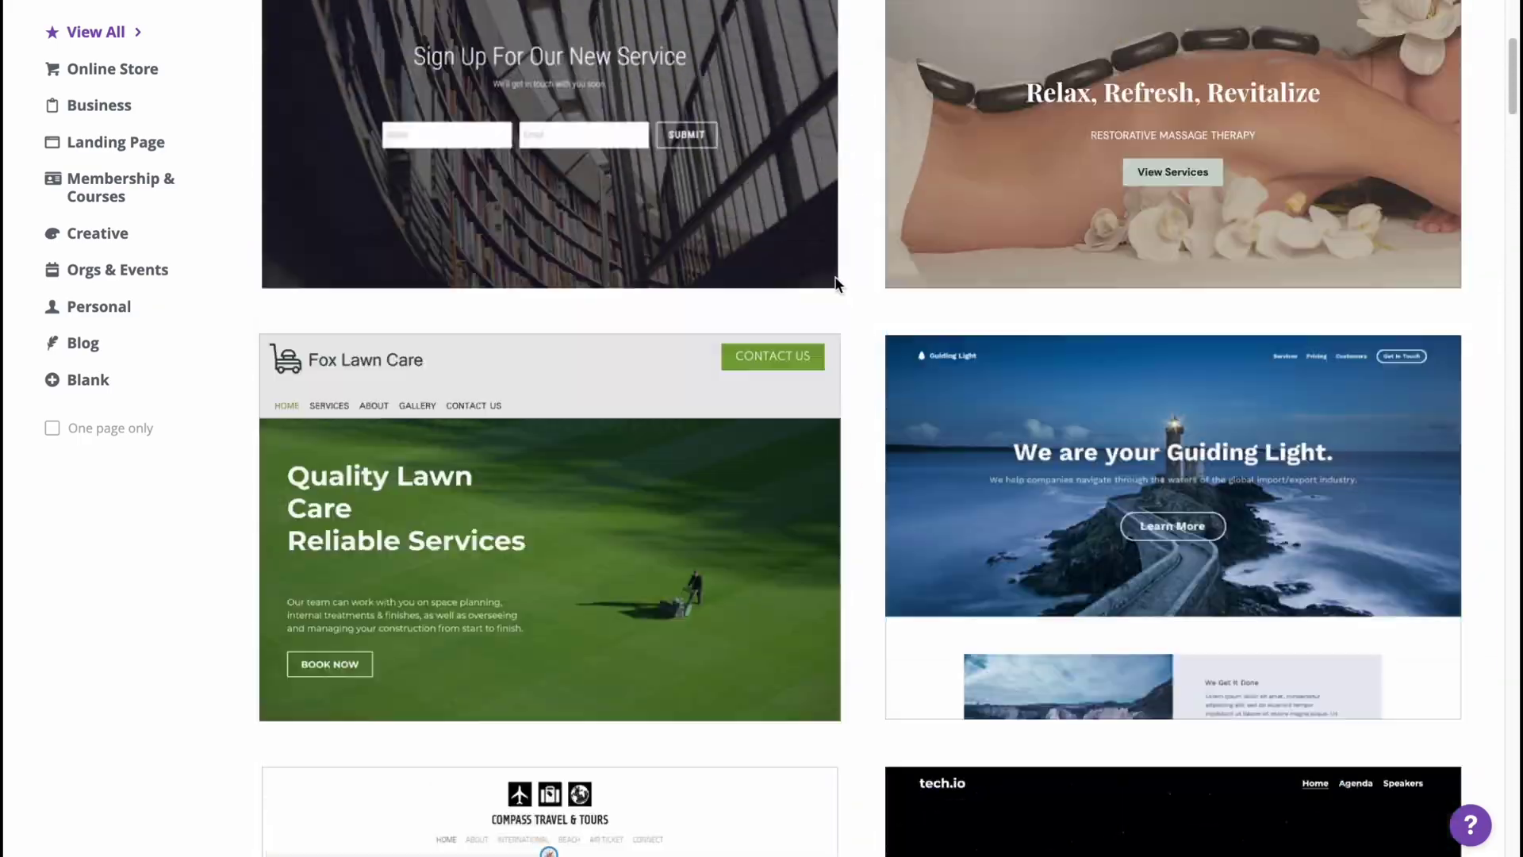
ctrl+scroll(81, 409, up, 5)
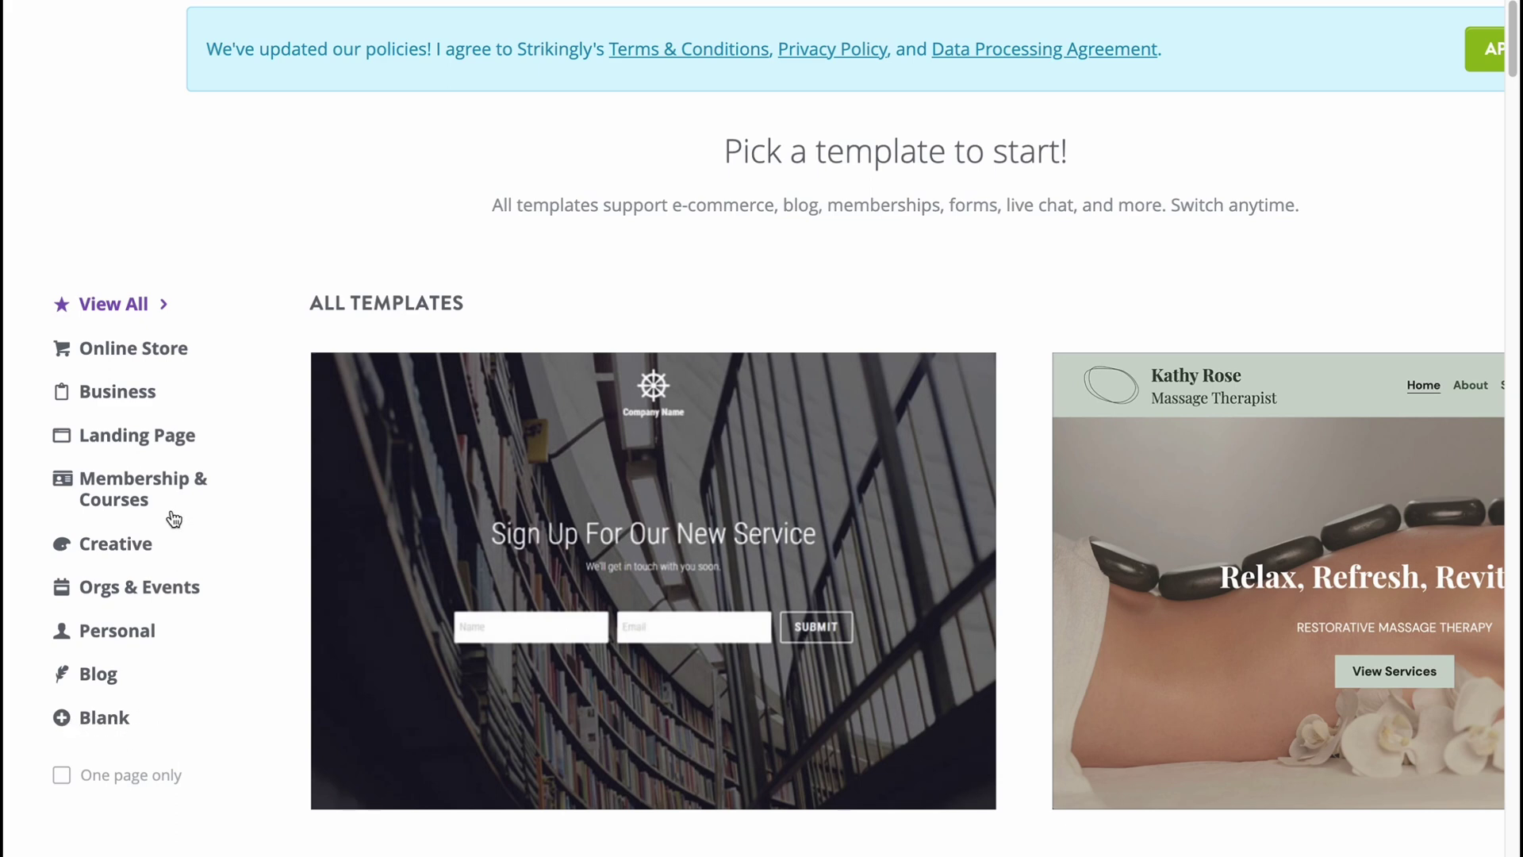
Filter the template gallery to the Landing Page category and browse templates like Zine.
click(134, 438)
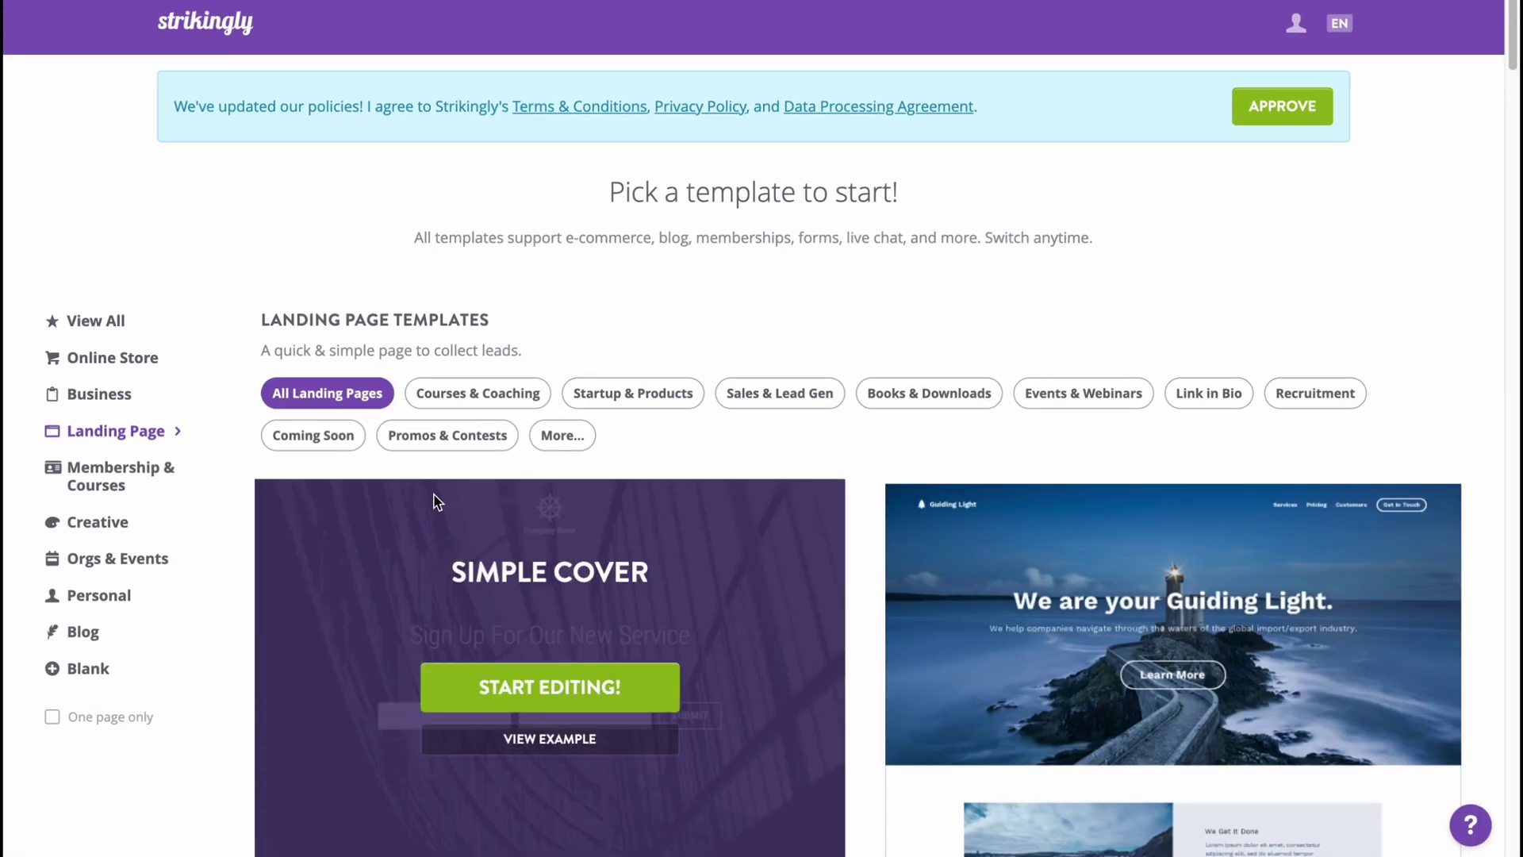
mouse_move(939, 510)
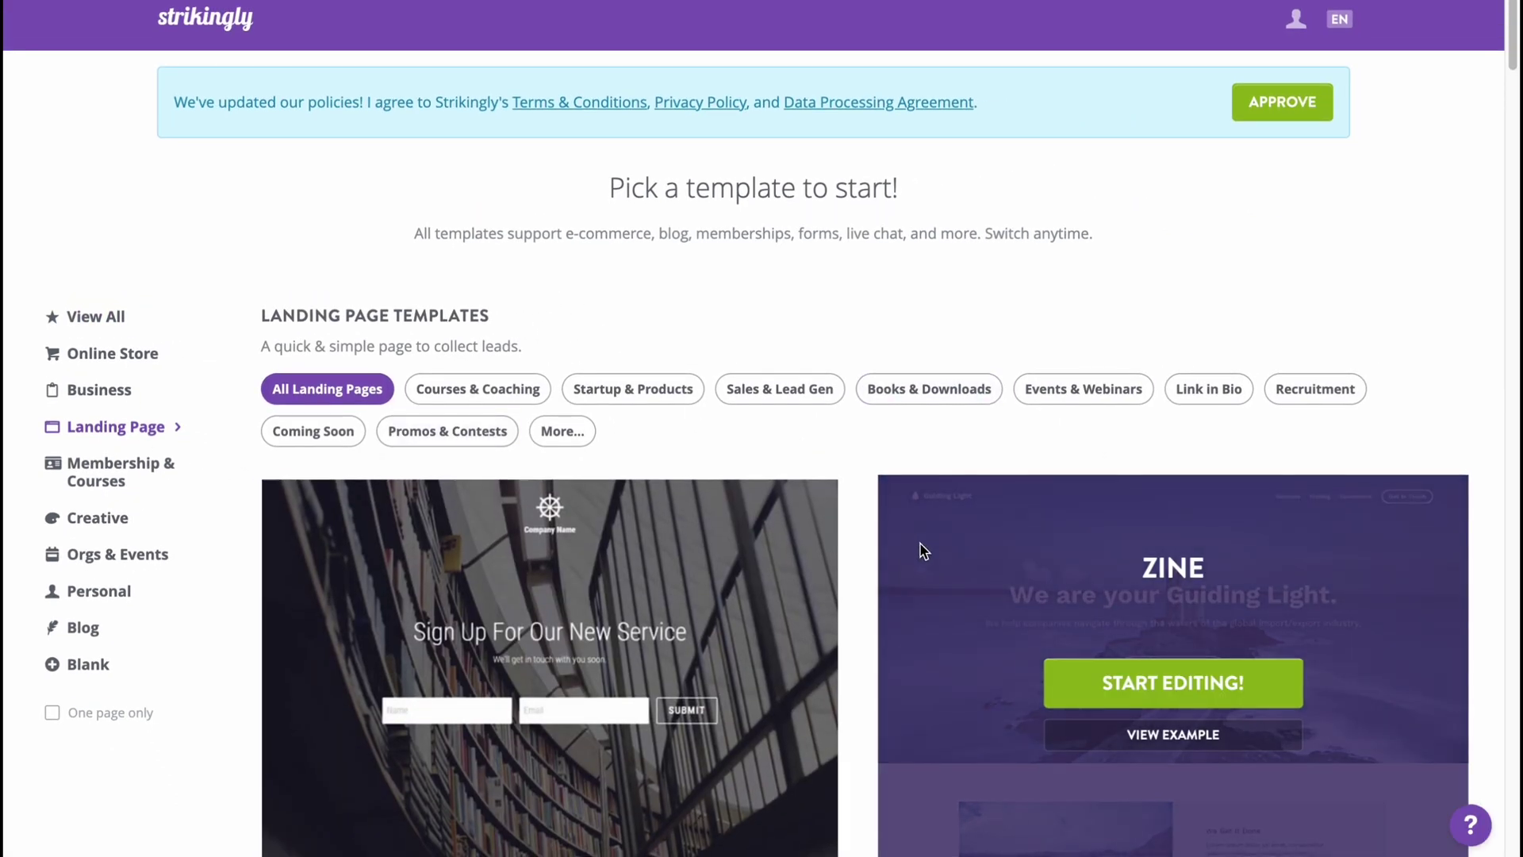
scroll(883, 486, down, 20)
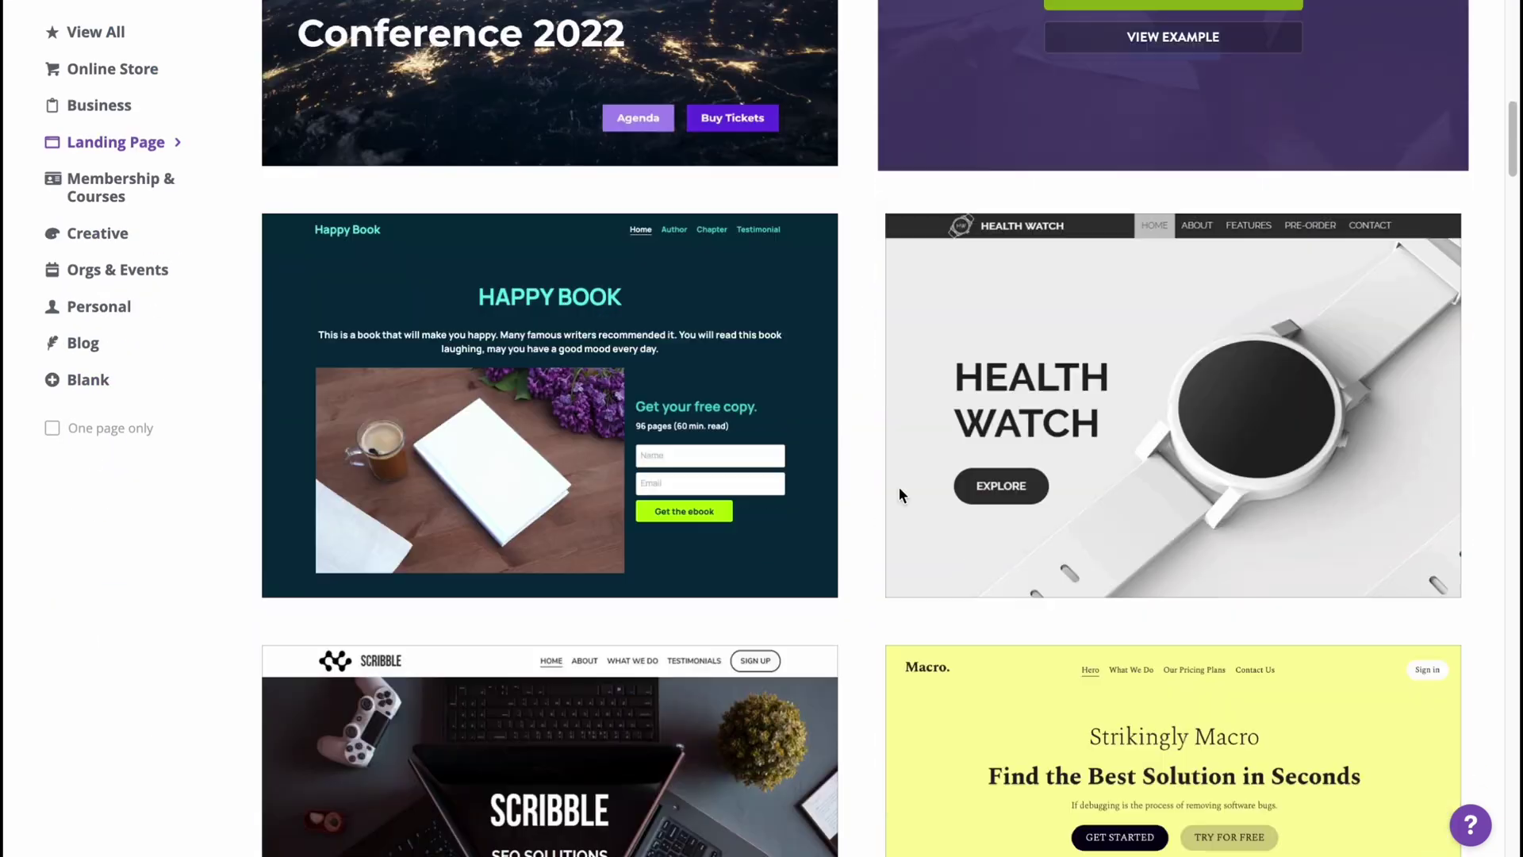
scroll(902, 494, up, 20)
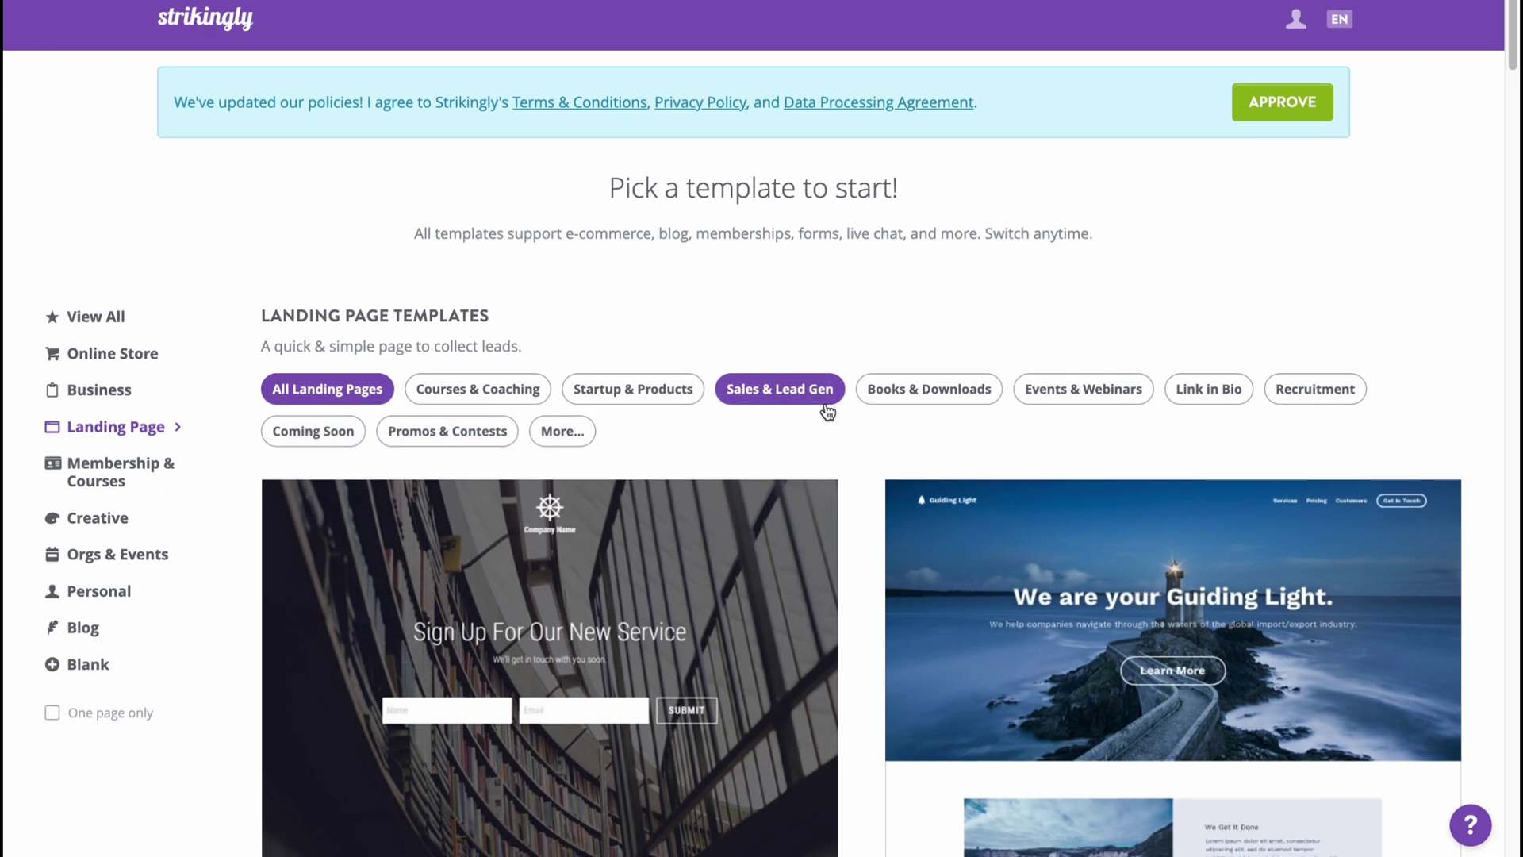
scroll(952, 412, down, 2)
mouse_move(1202, 429)
scroll(942, 317, down, 3)
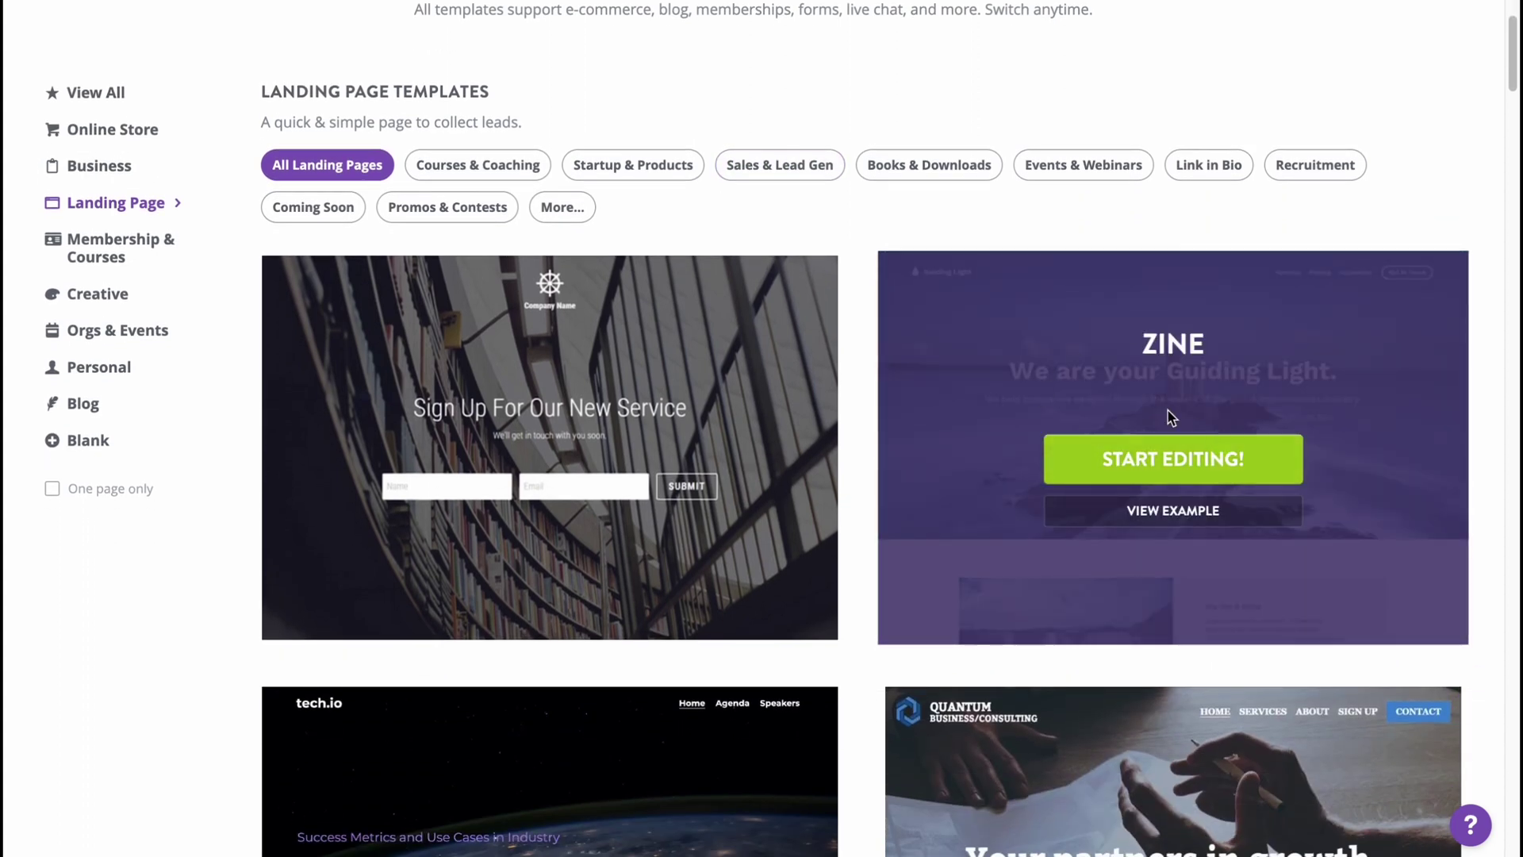
Preview the Zine template as a full site, then start editing a new site from it.
click(1171, 514)
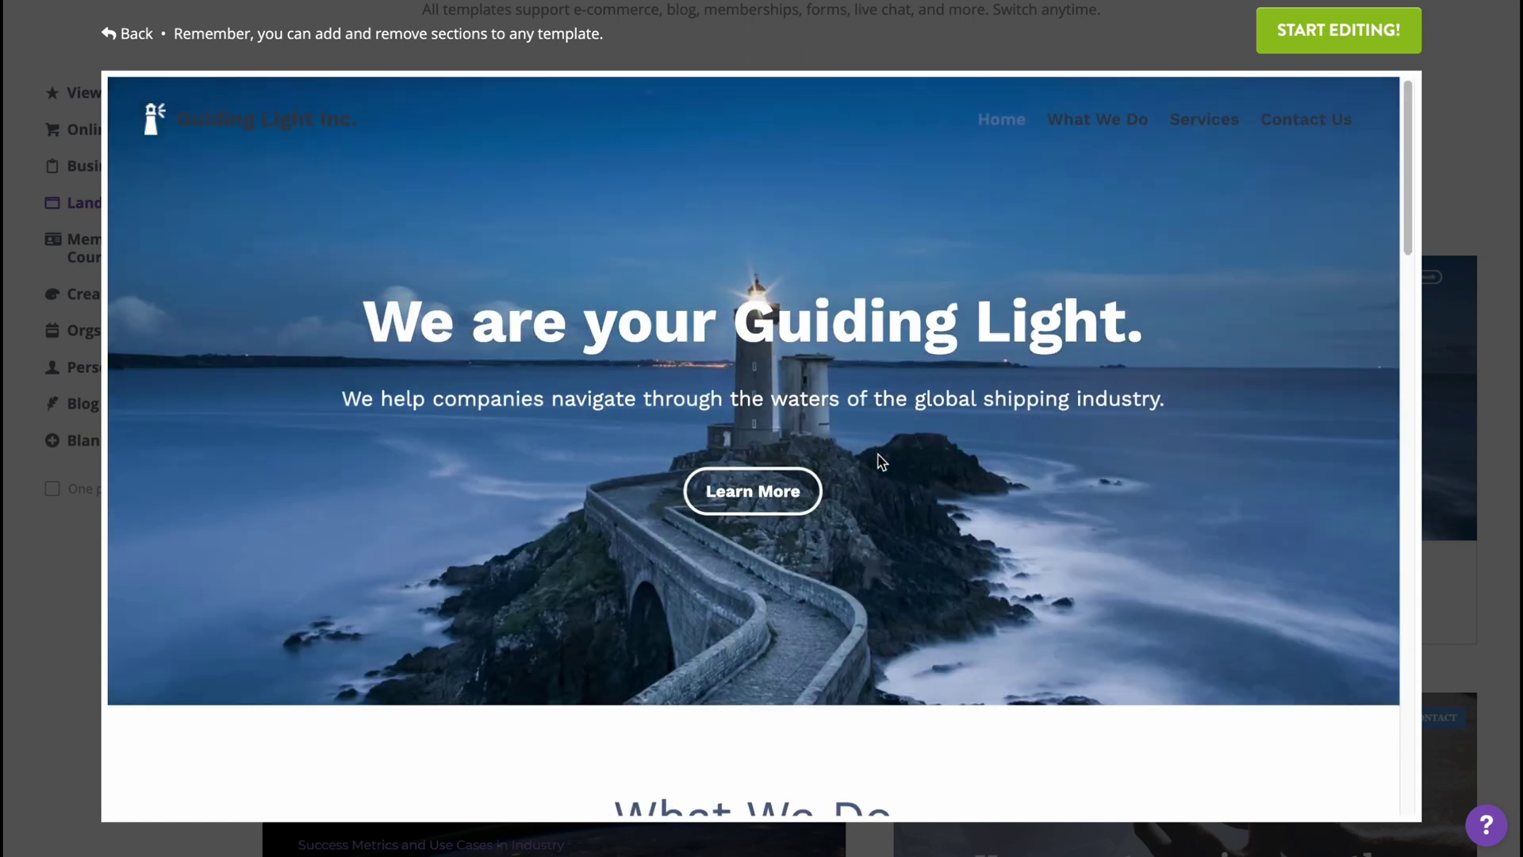
scroll(878, 456, down, 10)
scroll(873, 456, up, 5)
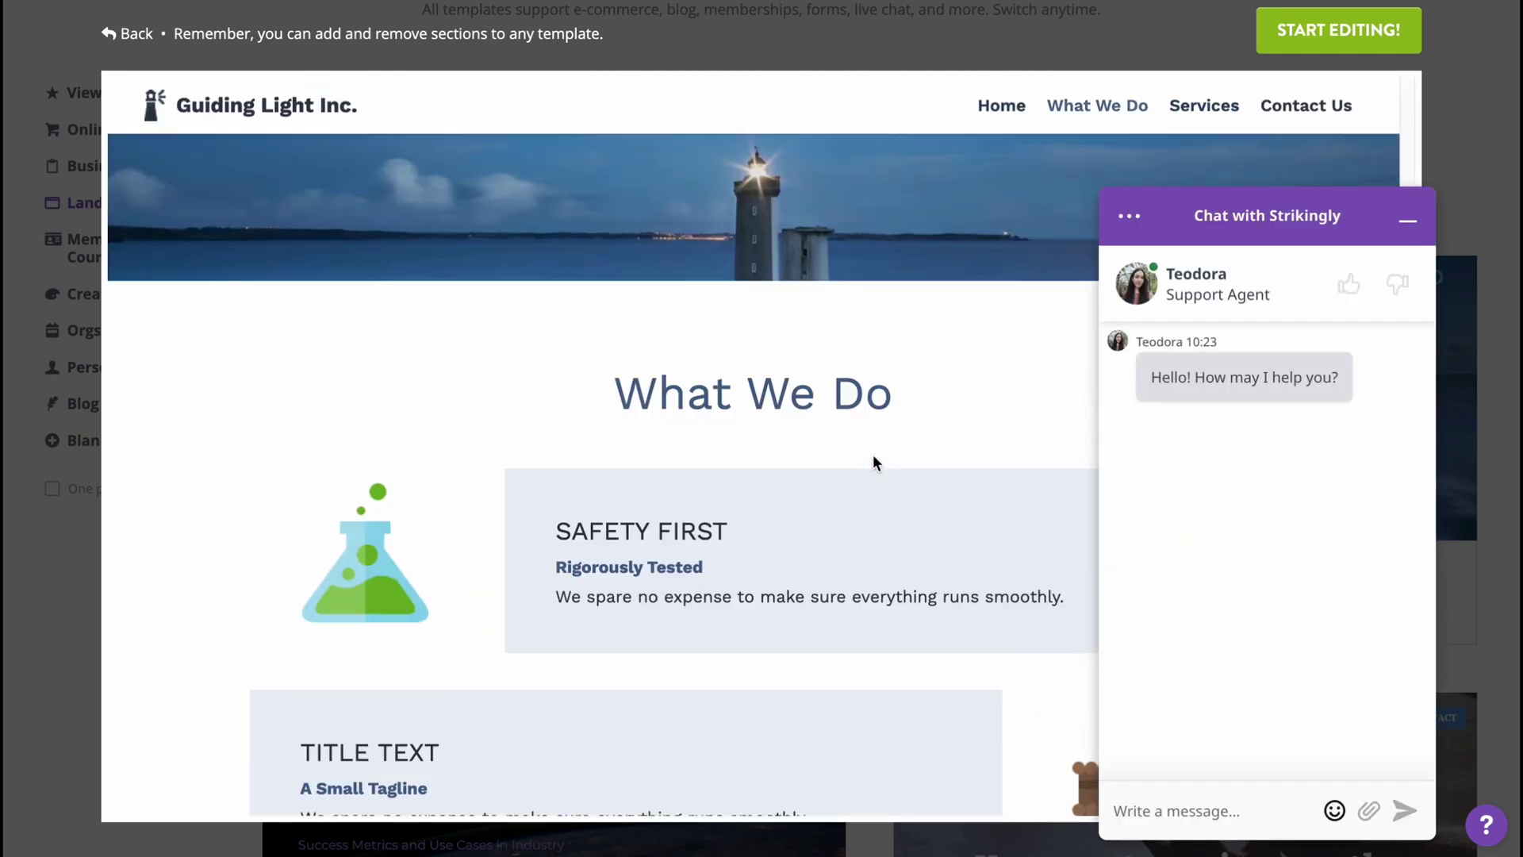
click(1337, 39)
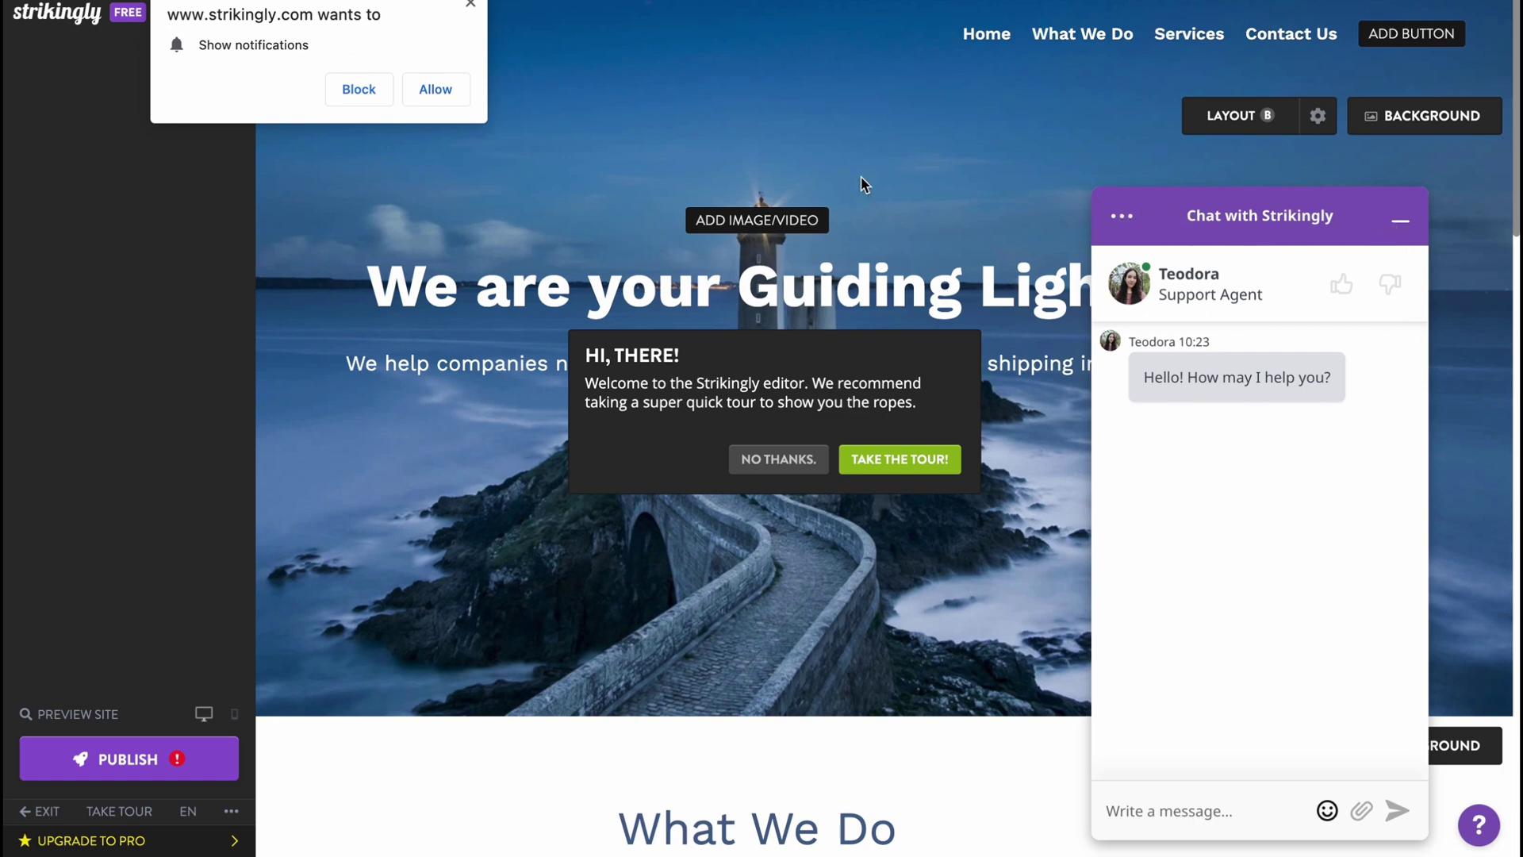
Block browser notifications, minimize the support chat and decline the welcome tour.
click(379, 102)
click(1121, 220)
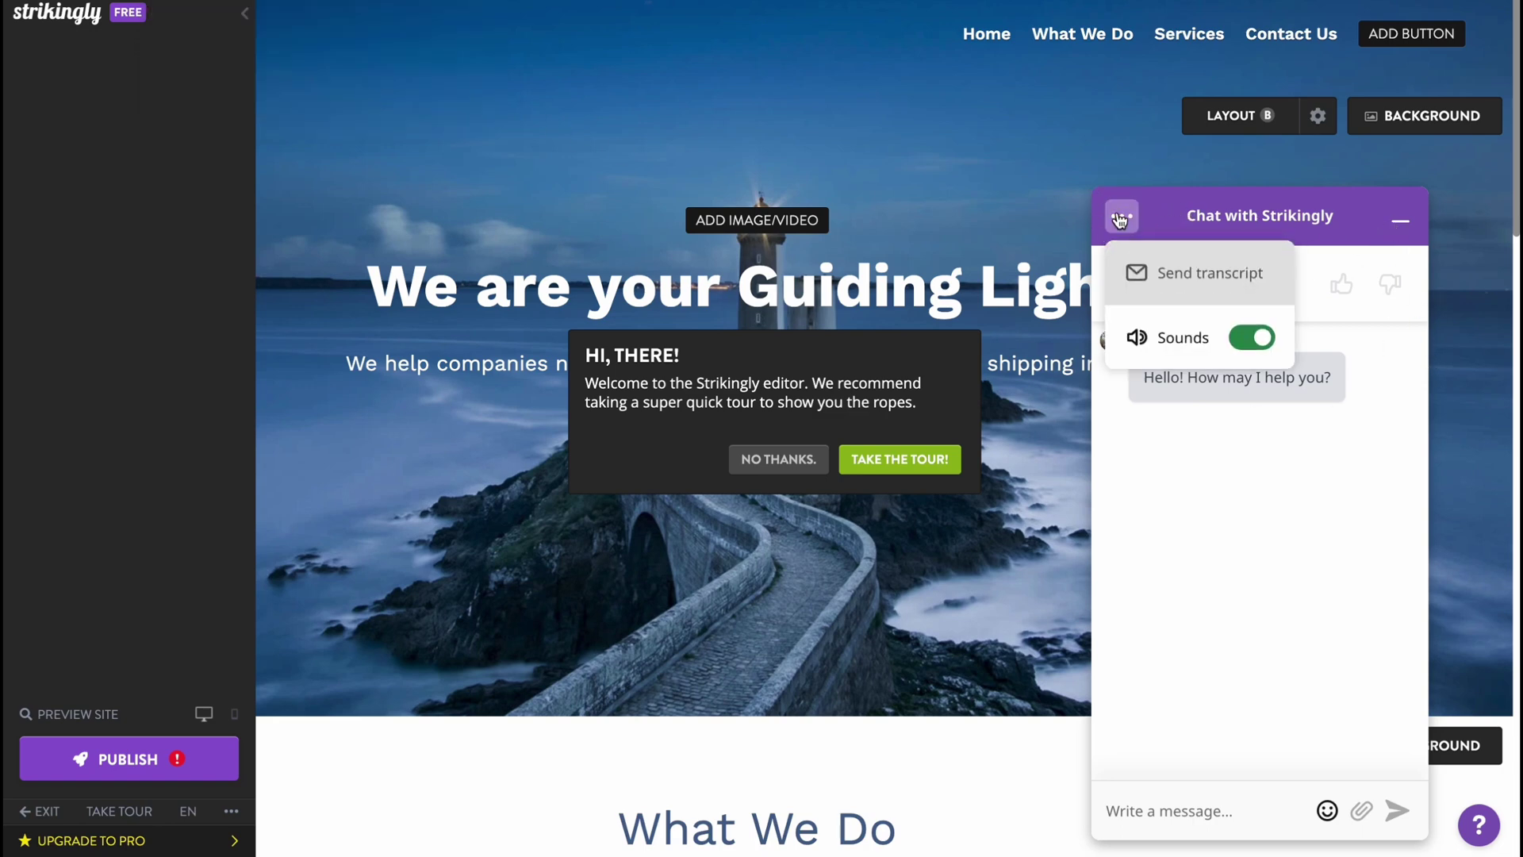
click(1400, 221)
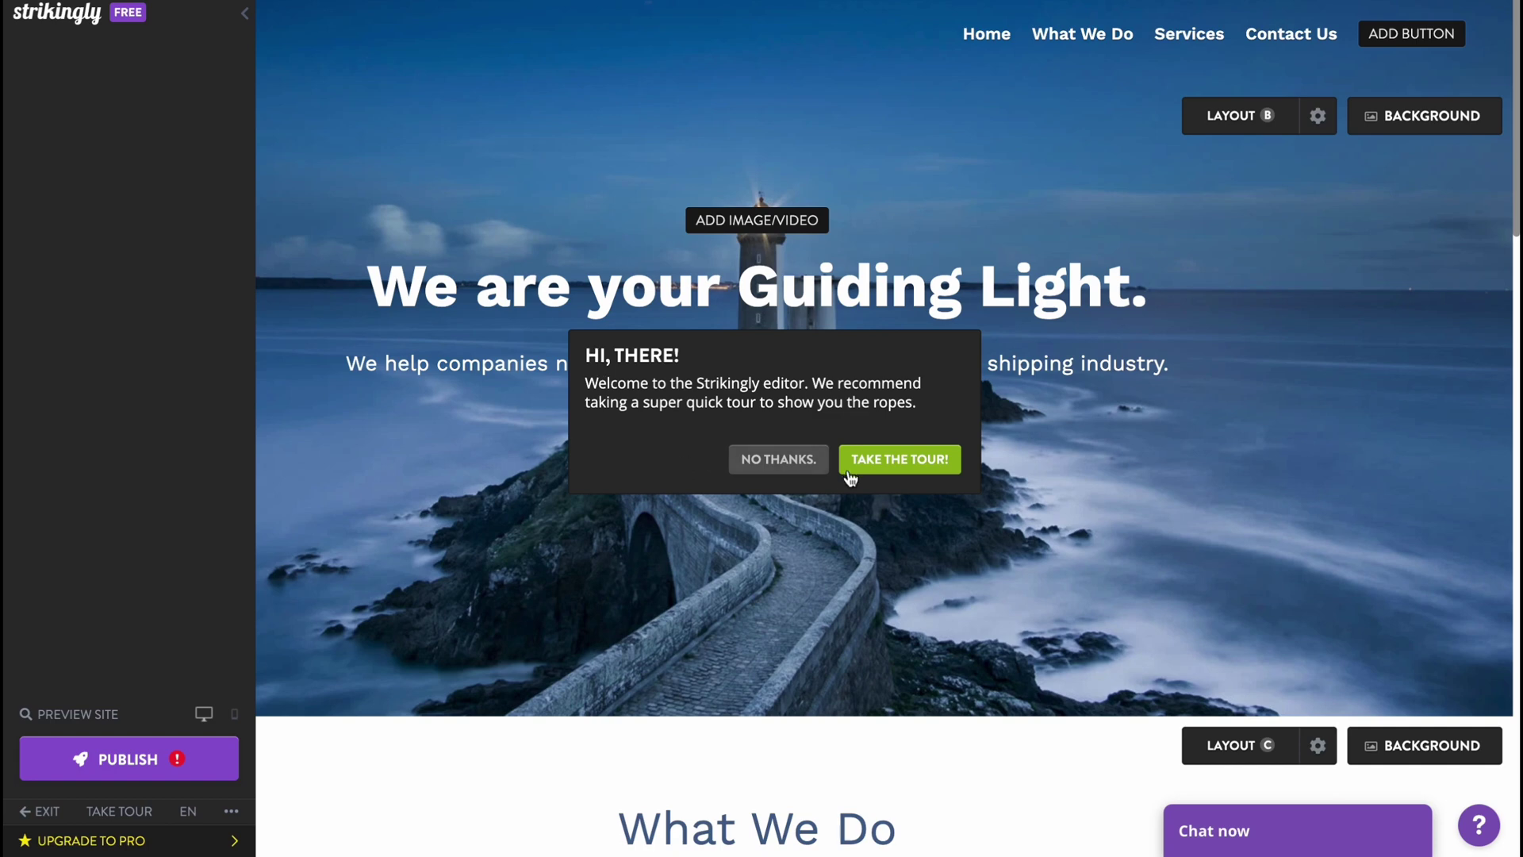
click(778, 459)
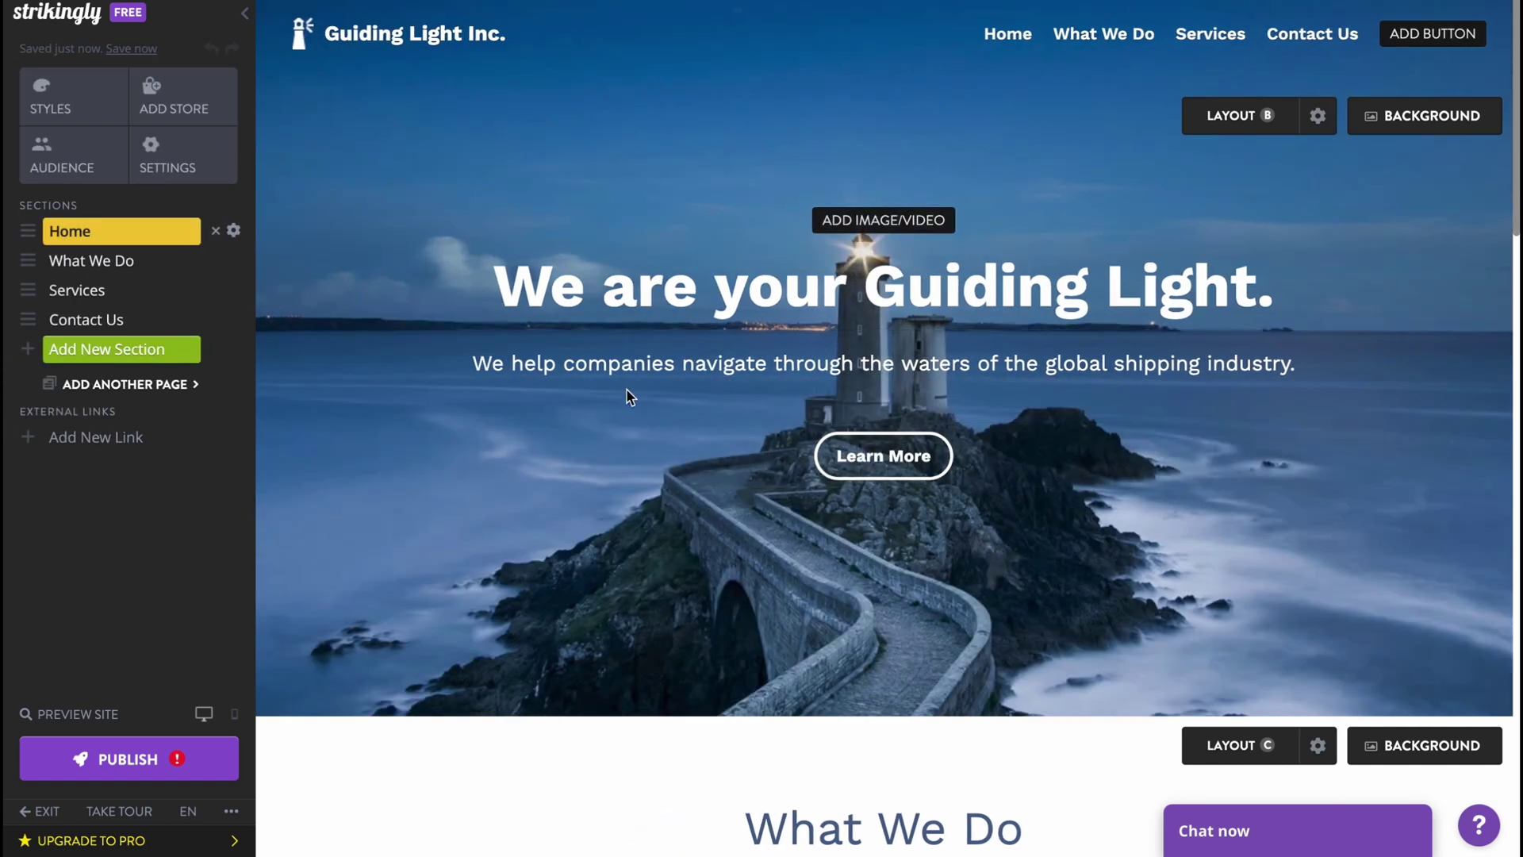
Replace 'Guiding Light' in the site title with 'HelperMan'.
click(412, 50)
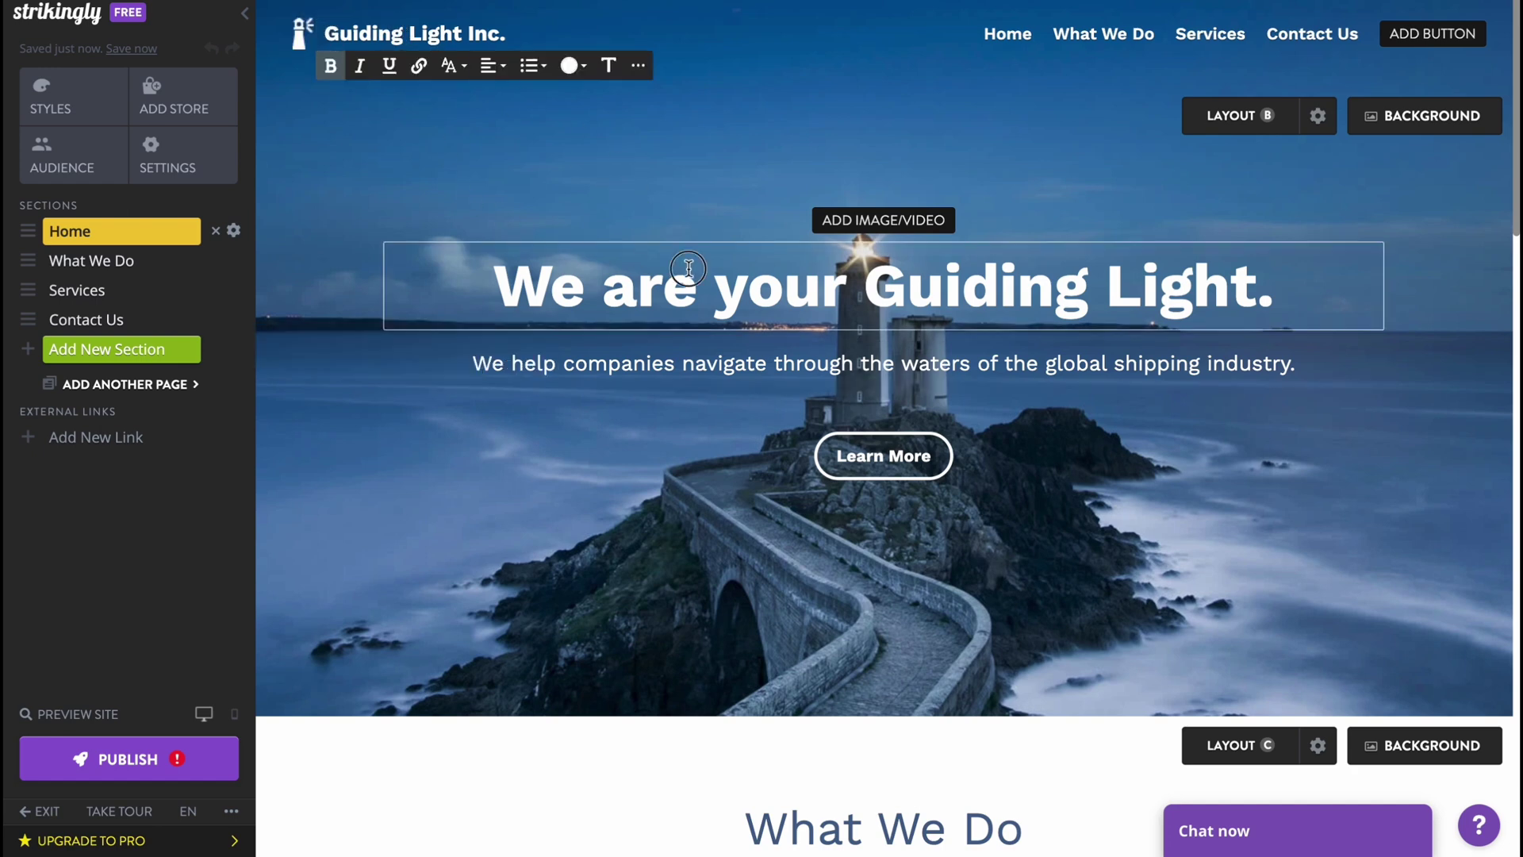
double_click(364, 33)
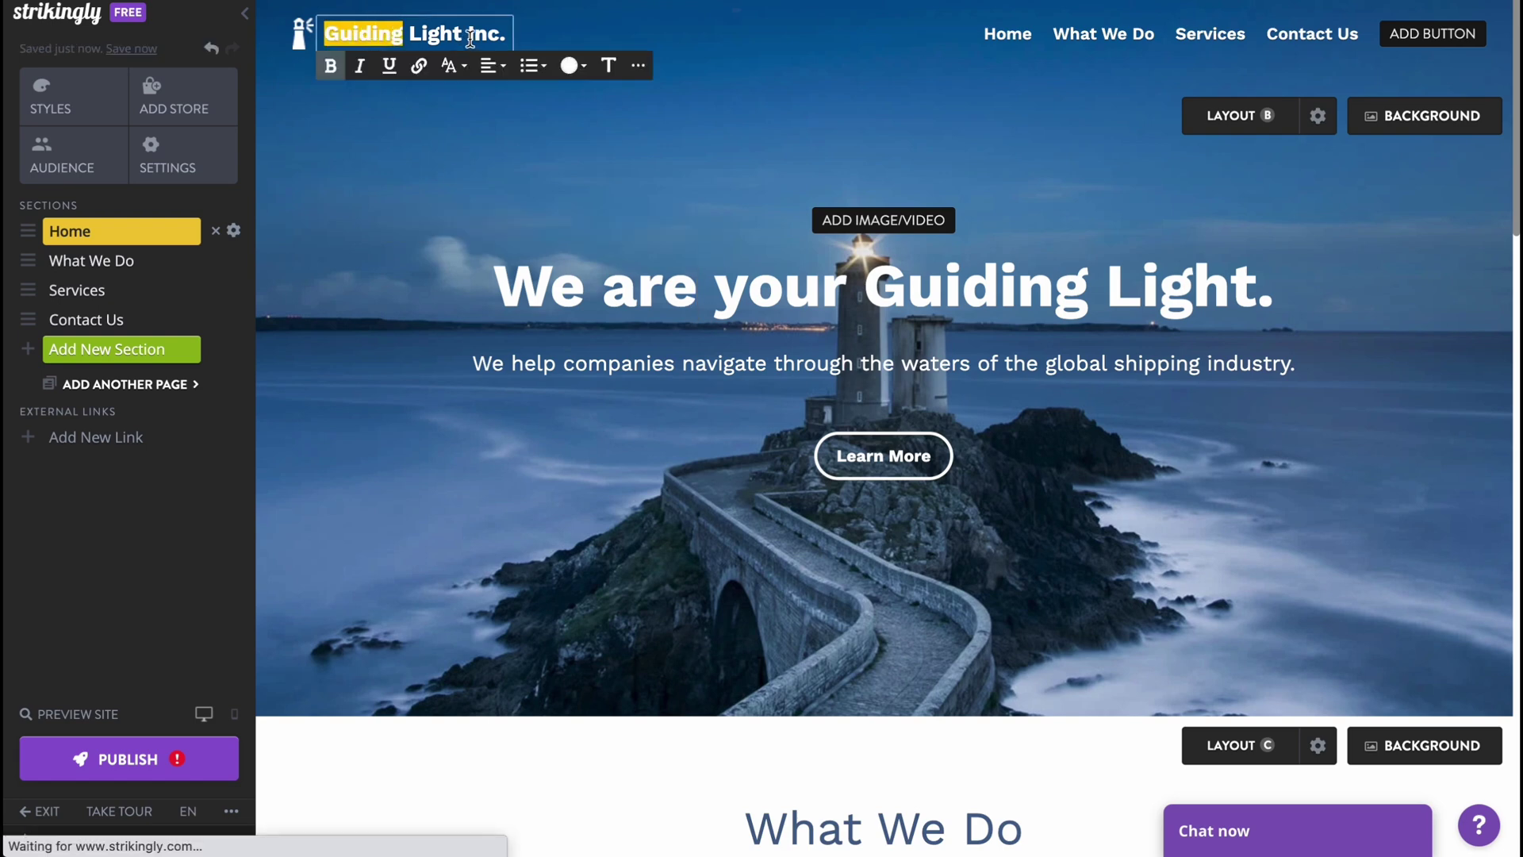
drag(463, 35, 298, 24)
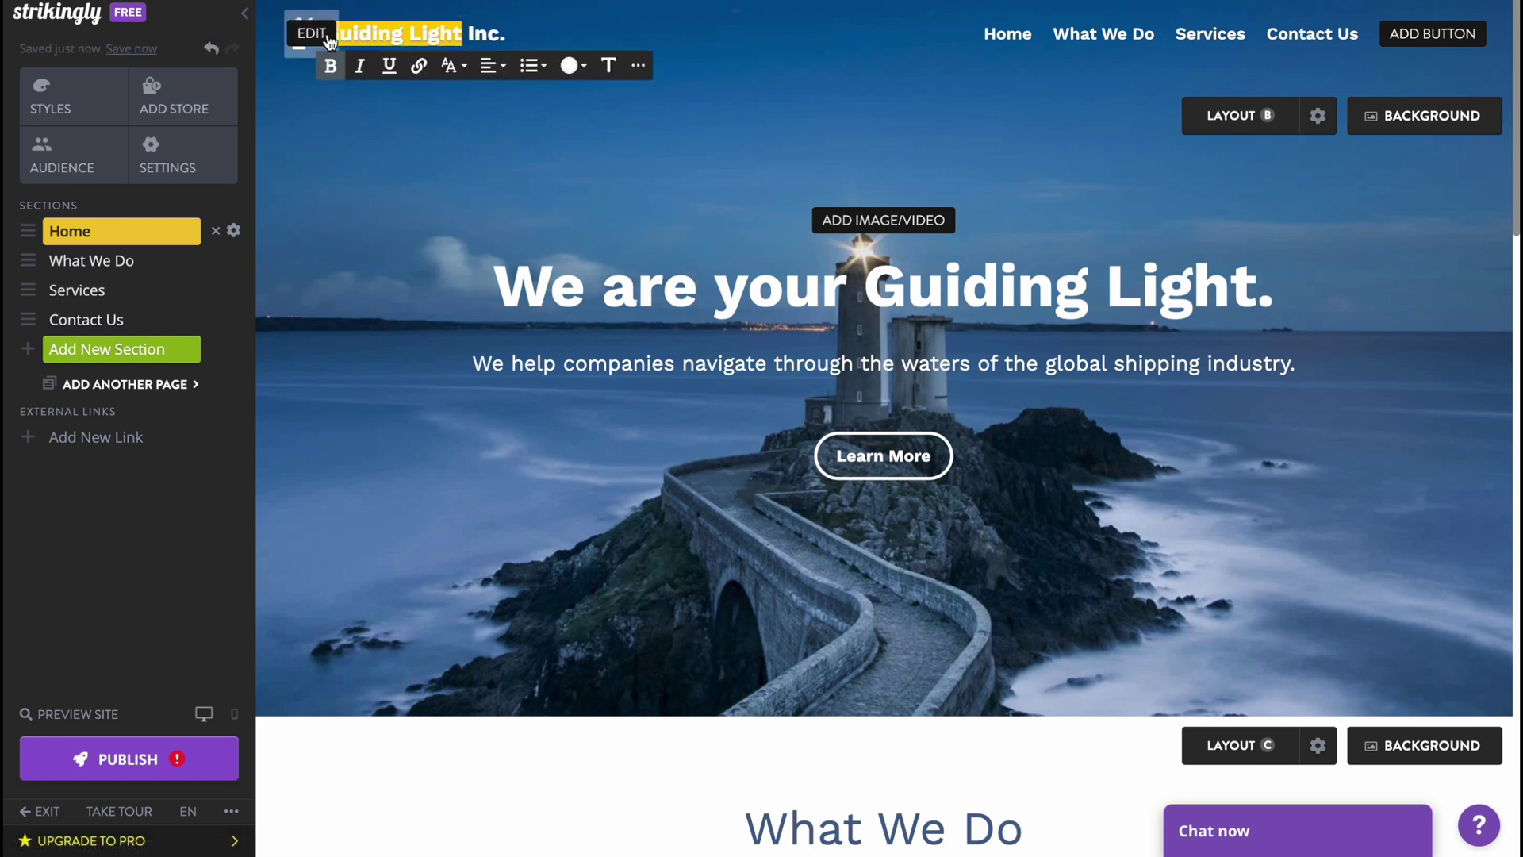
text(HelperM)
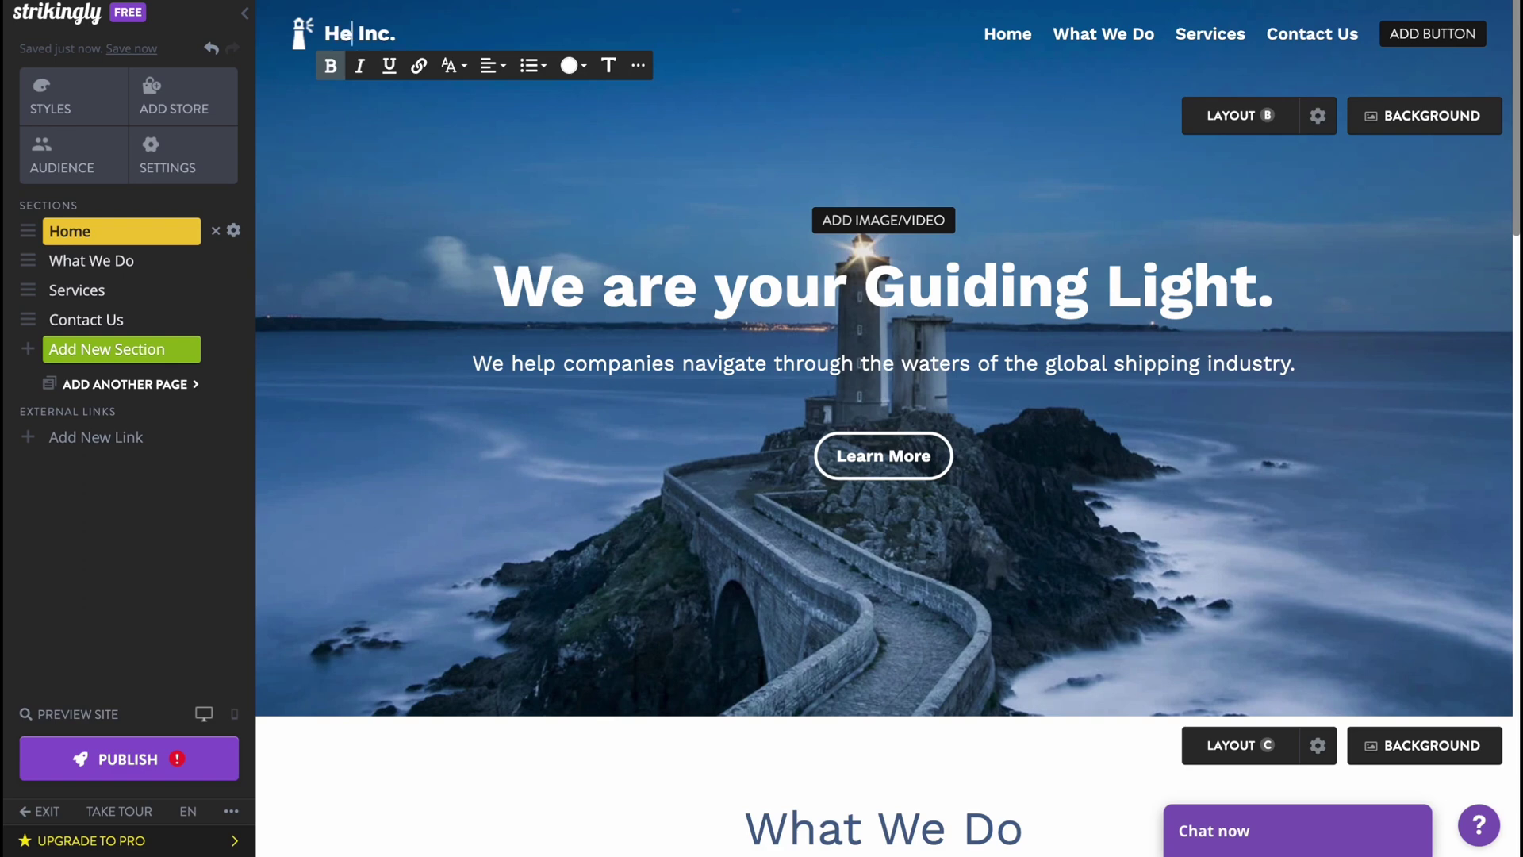
text(an)
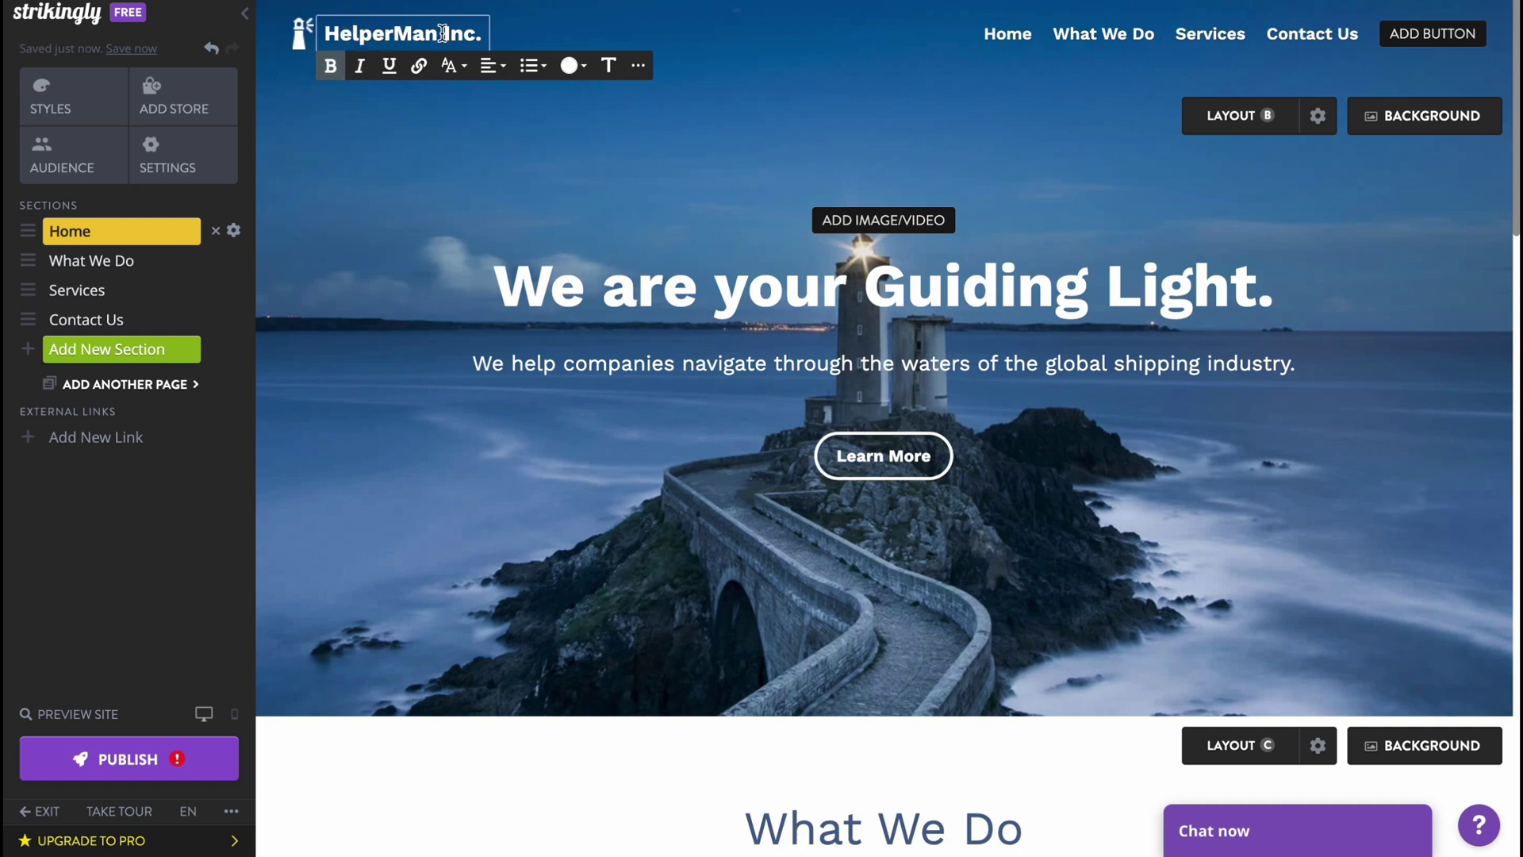
Make 'HelperMan' italic in the site title 'HelperMan Inc.'.
drag(442, 33, 324, 34)
click(359, 65)
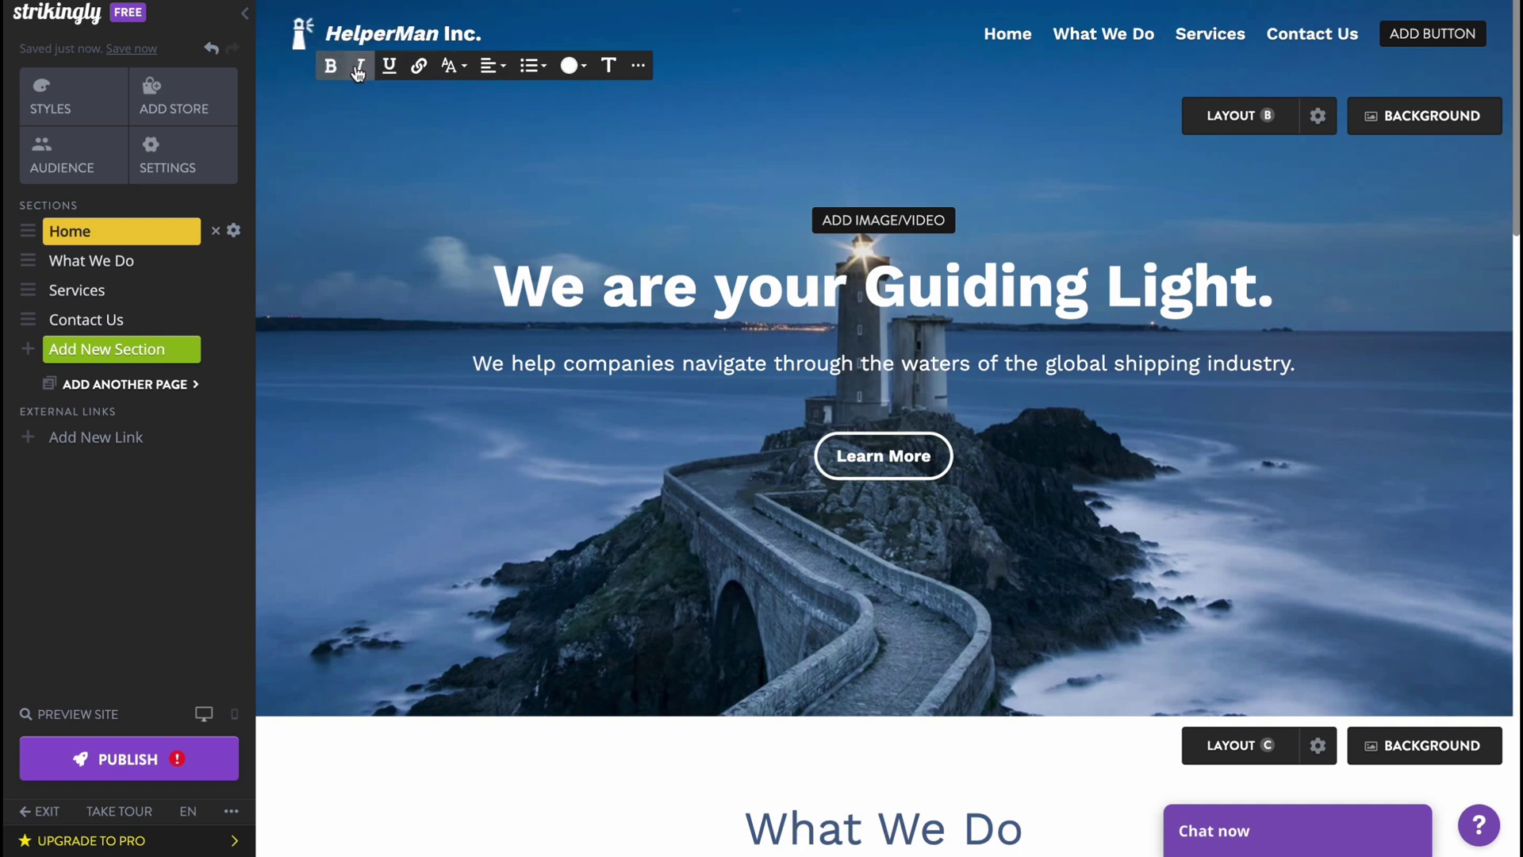
click(359, 65)
click(360, 65)
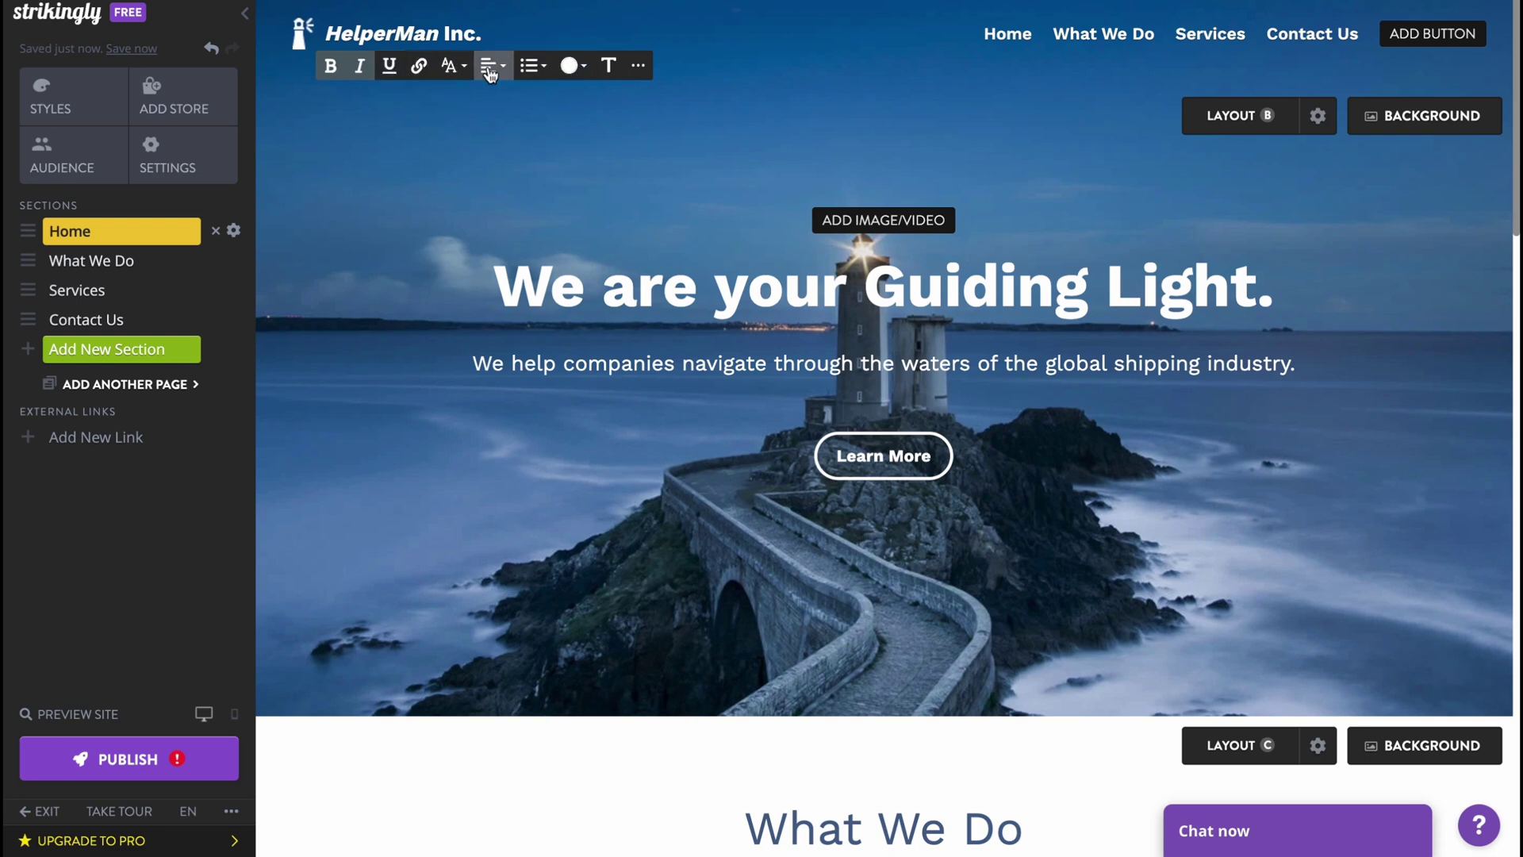
click(476, 136)
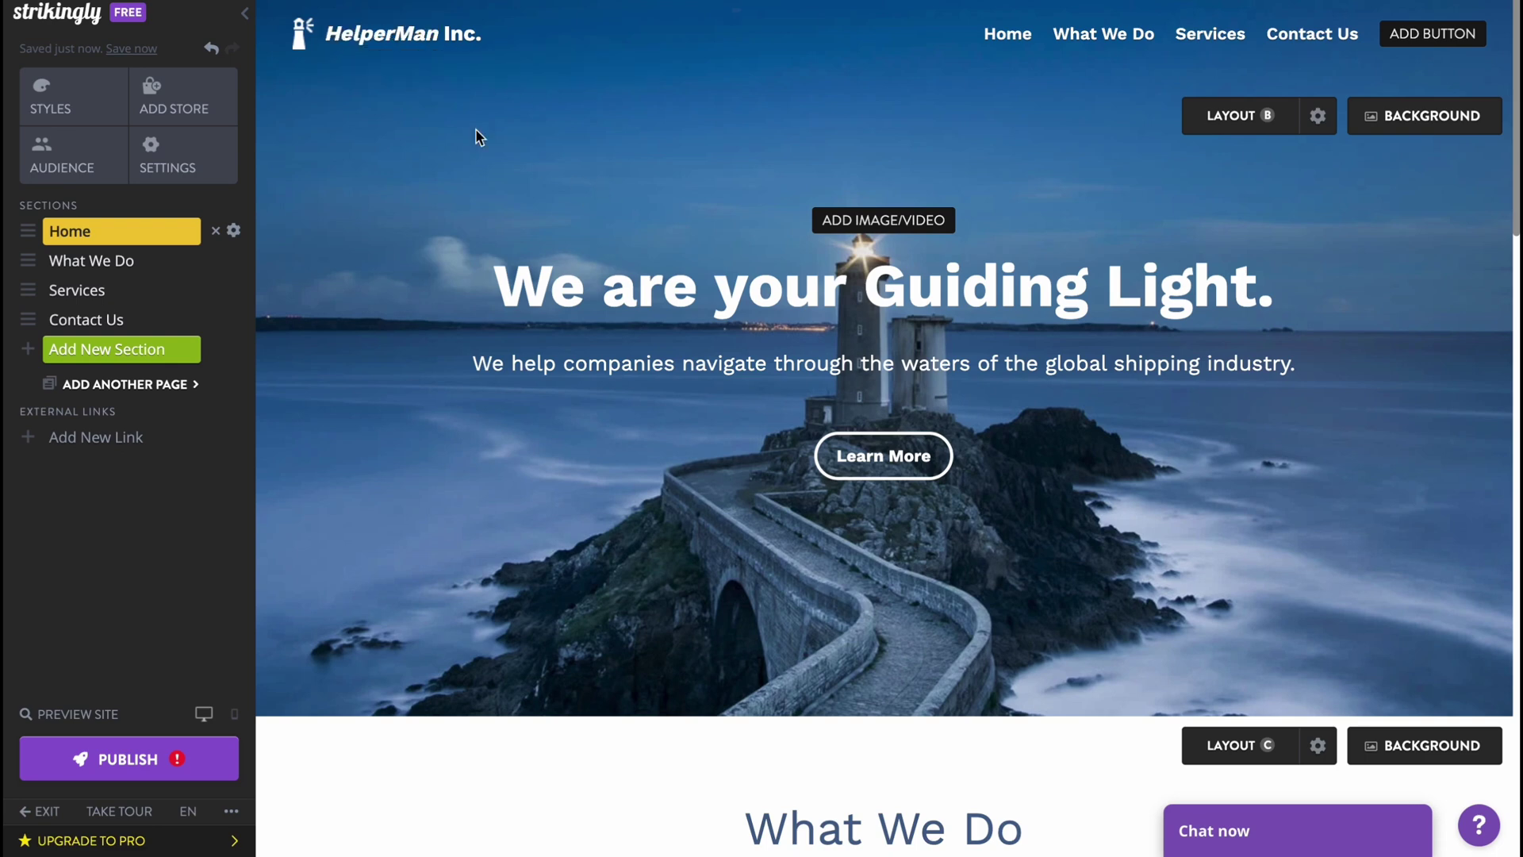
click(303, 41)
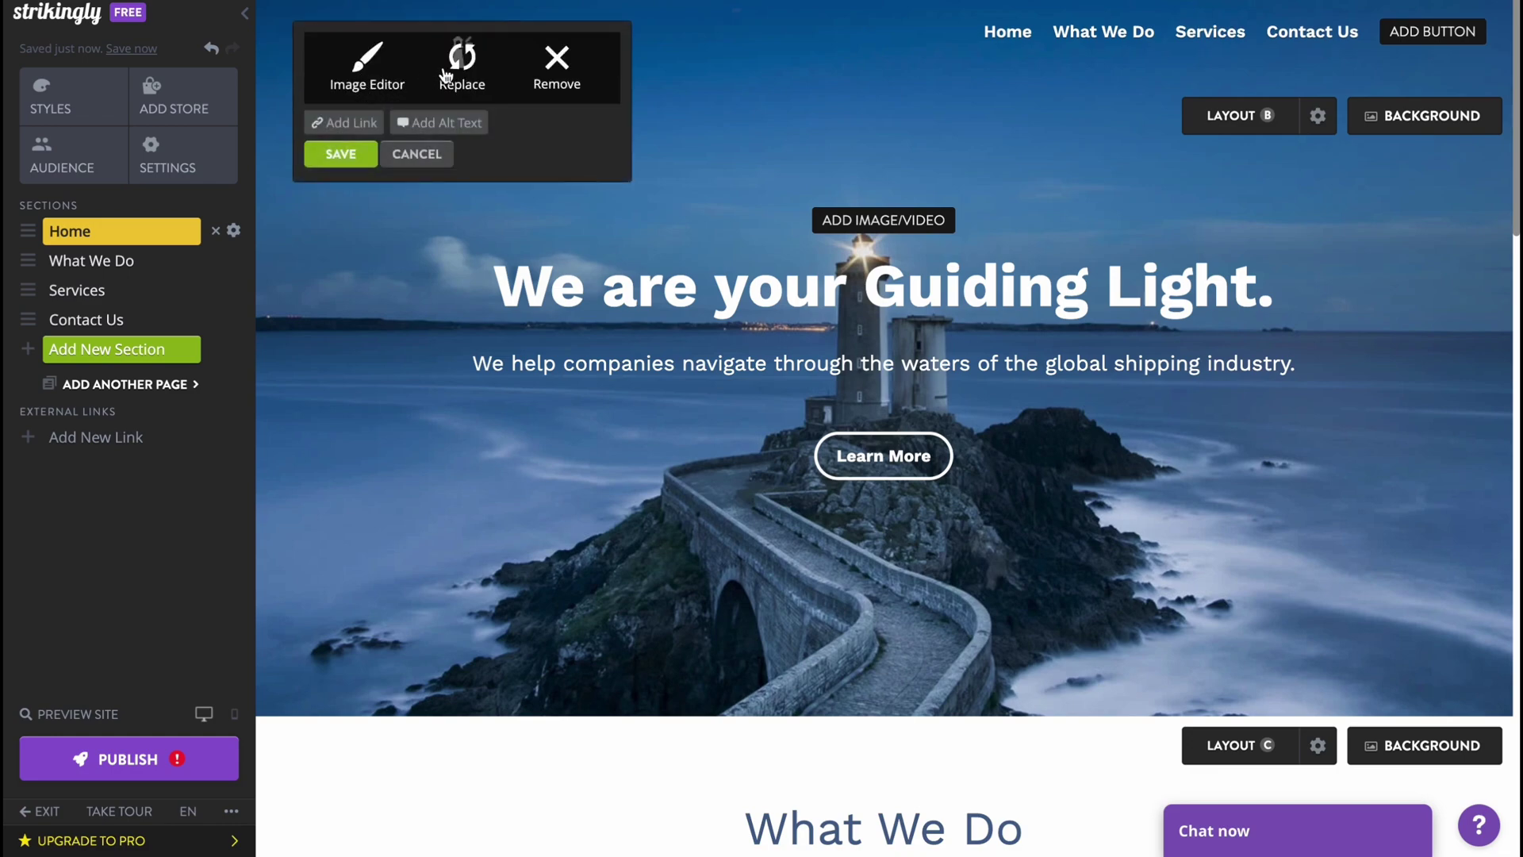
click(372, 64)
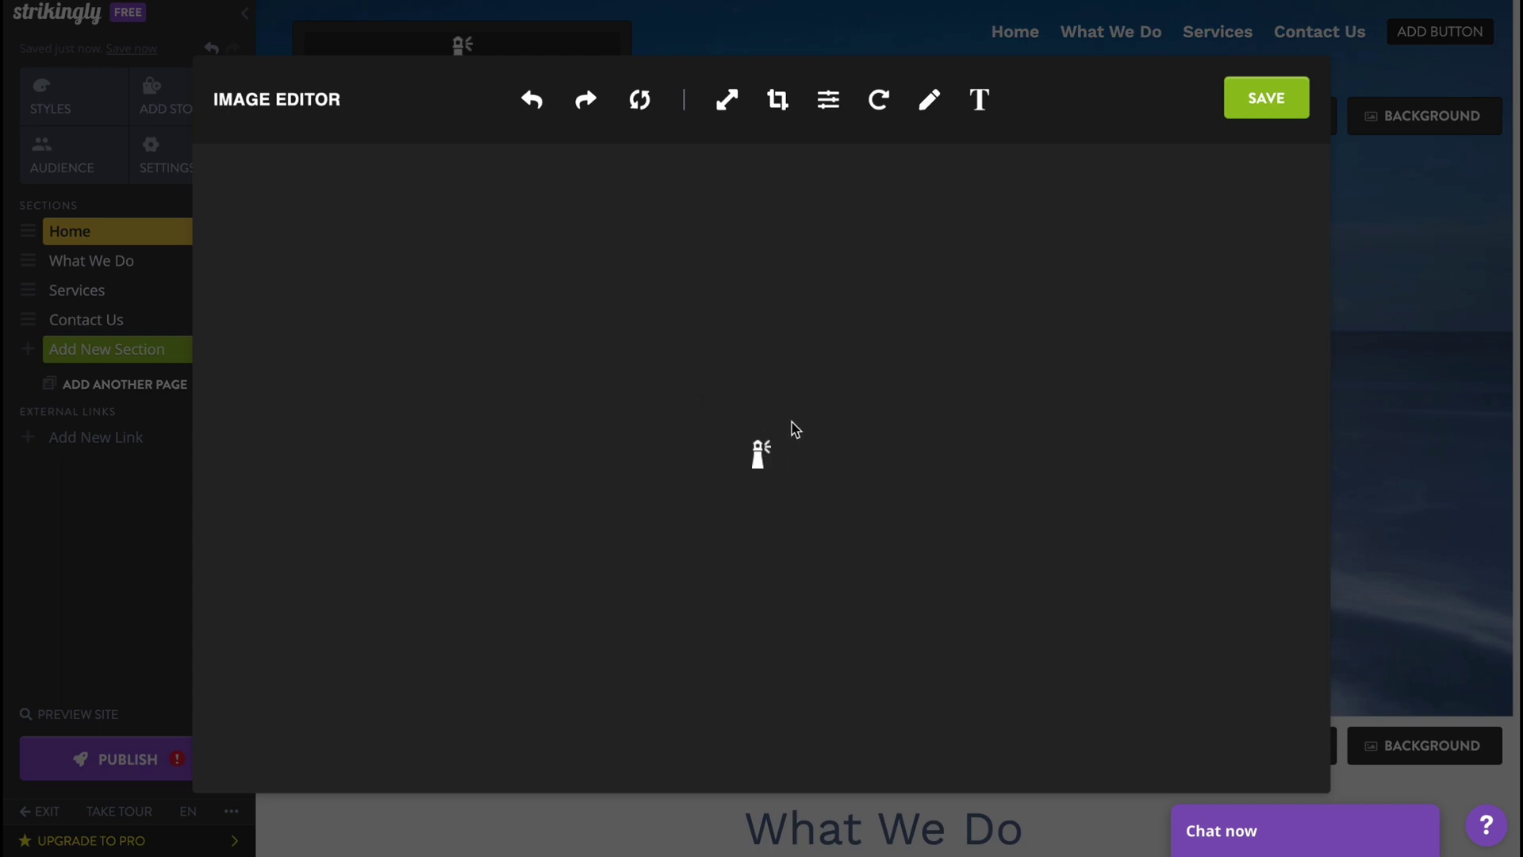
click(792, 568)
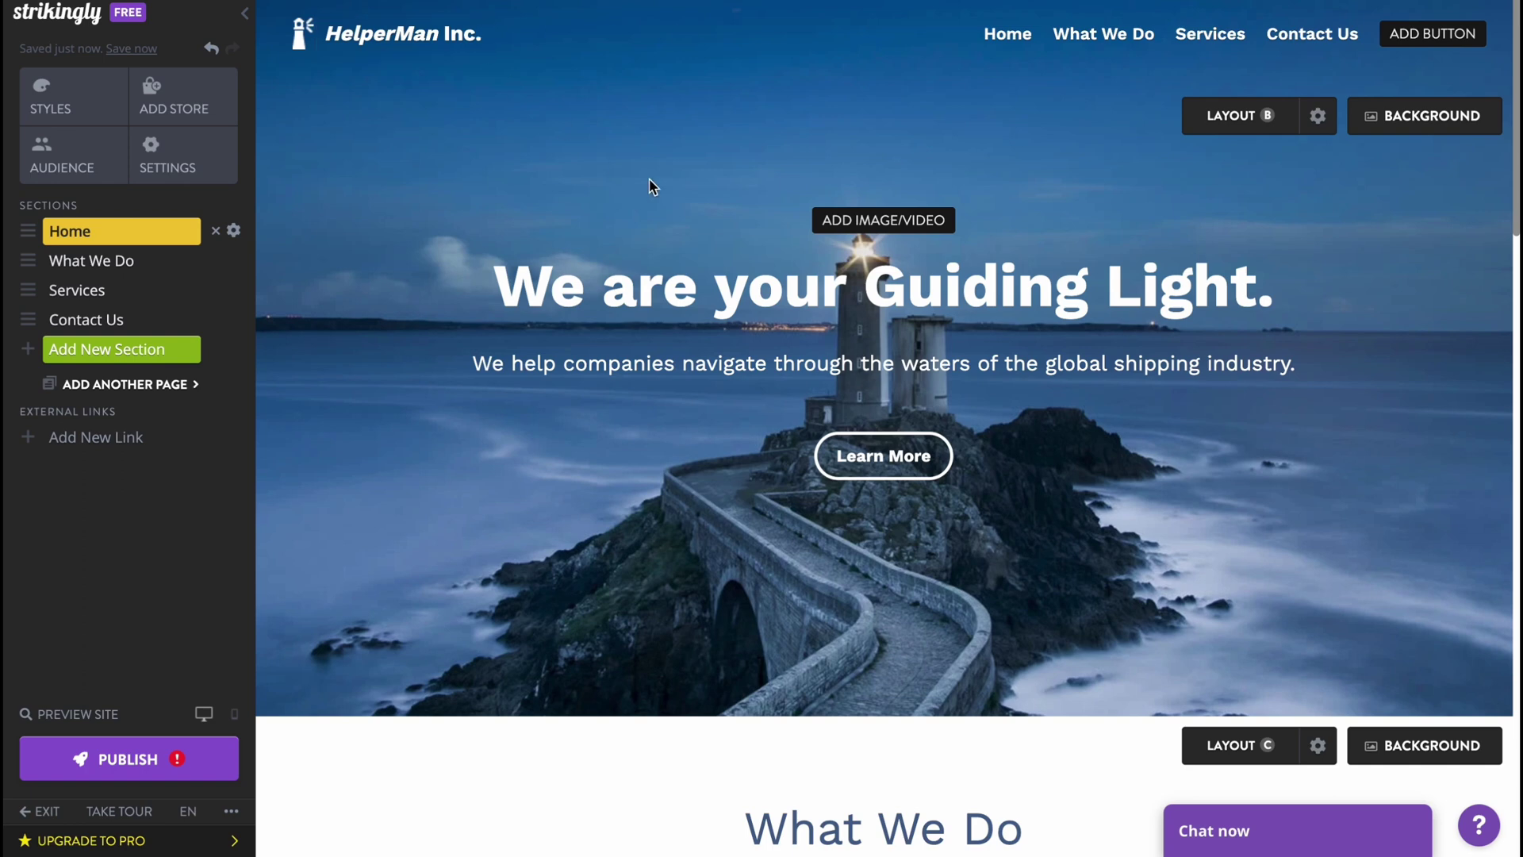
click(892, 225)
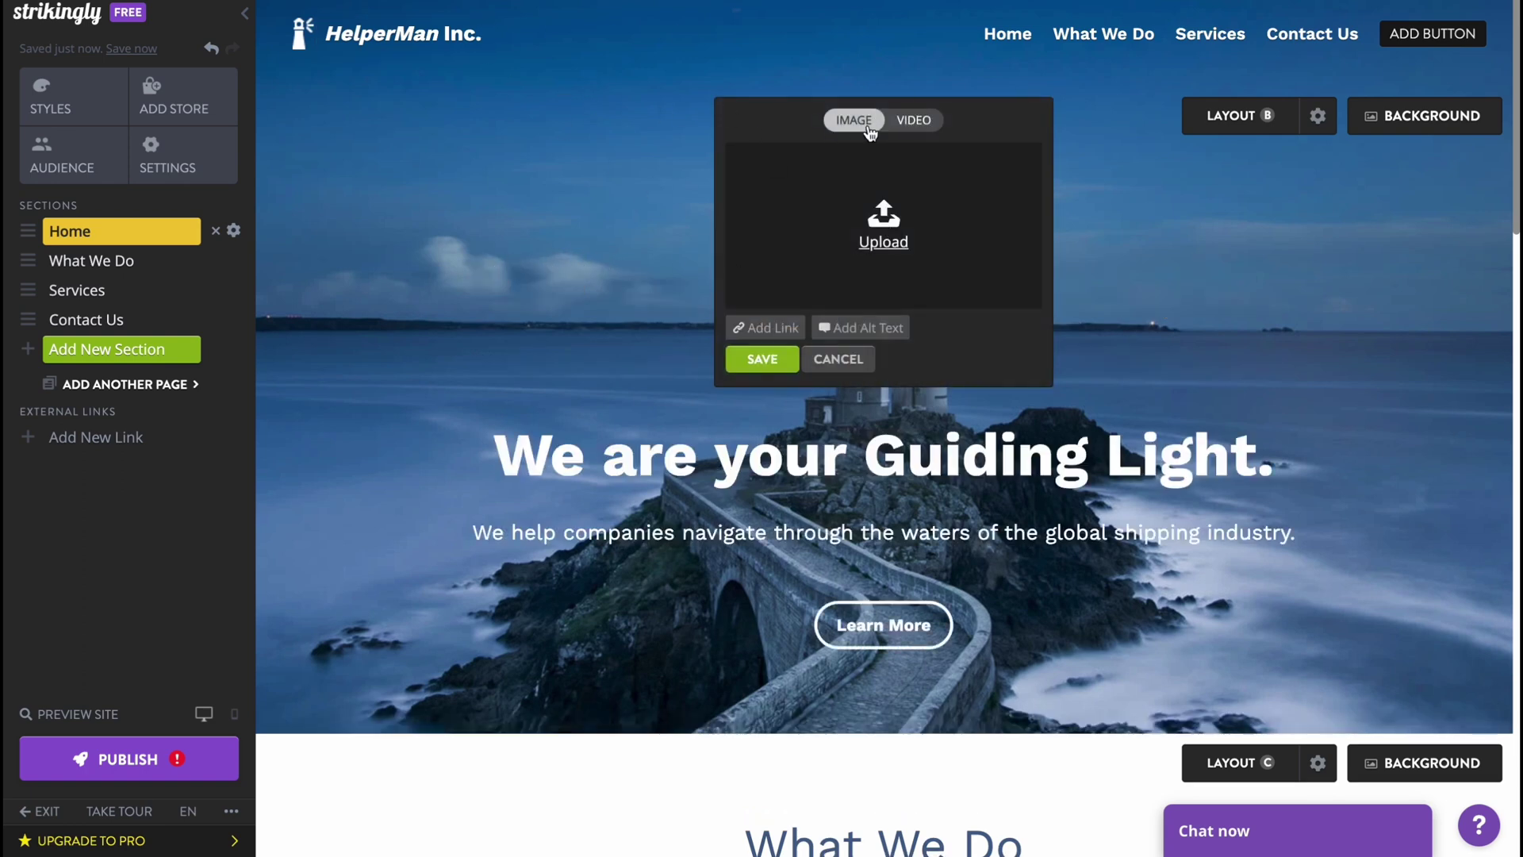
click(761, 359)
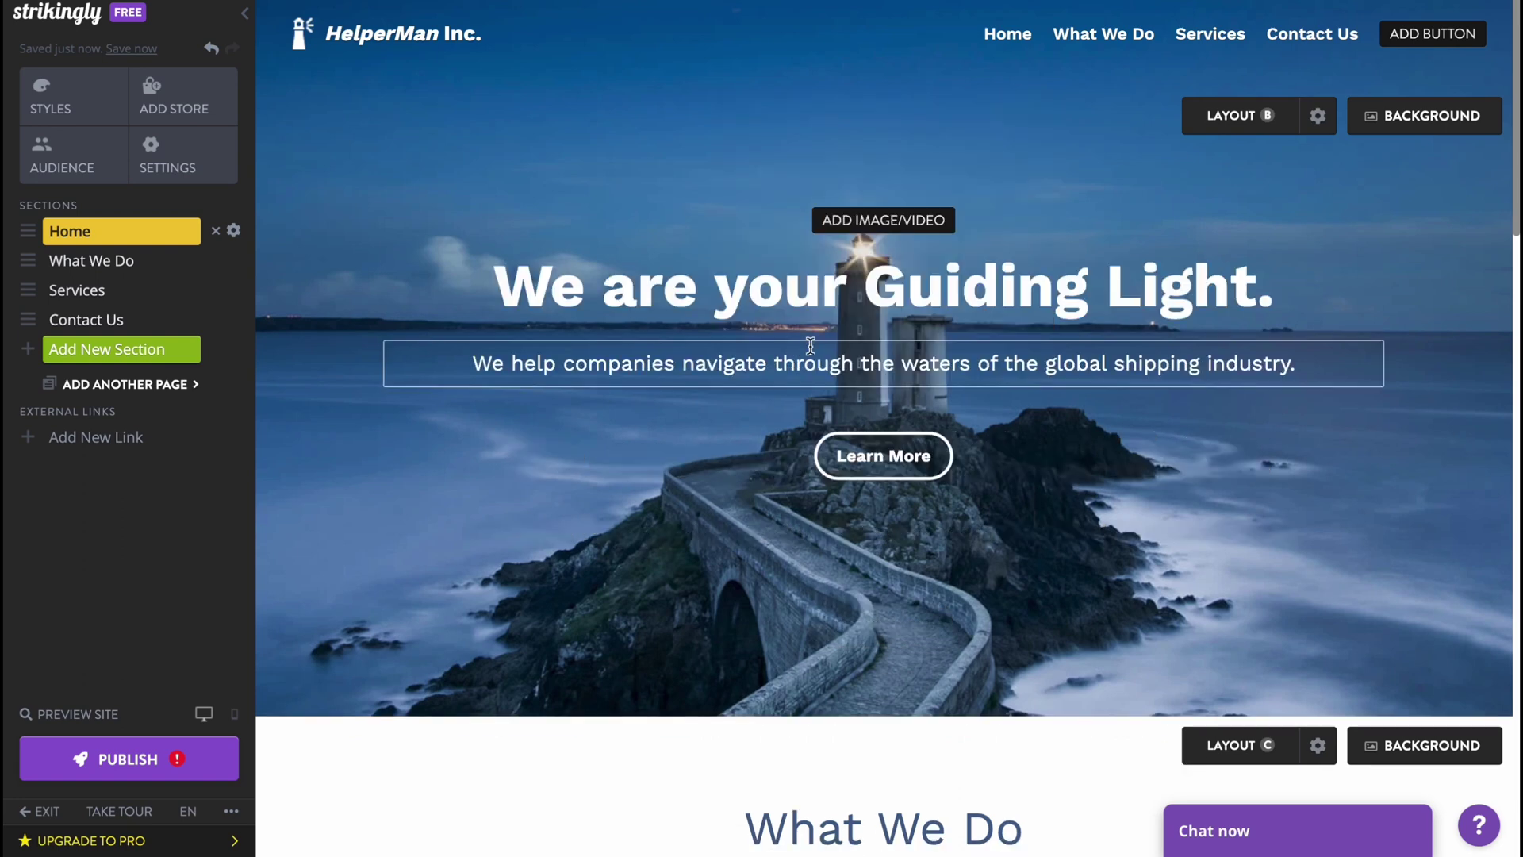
click(911, 231)
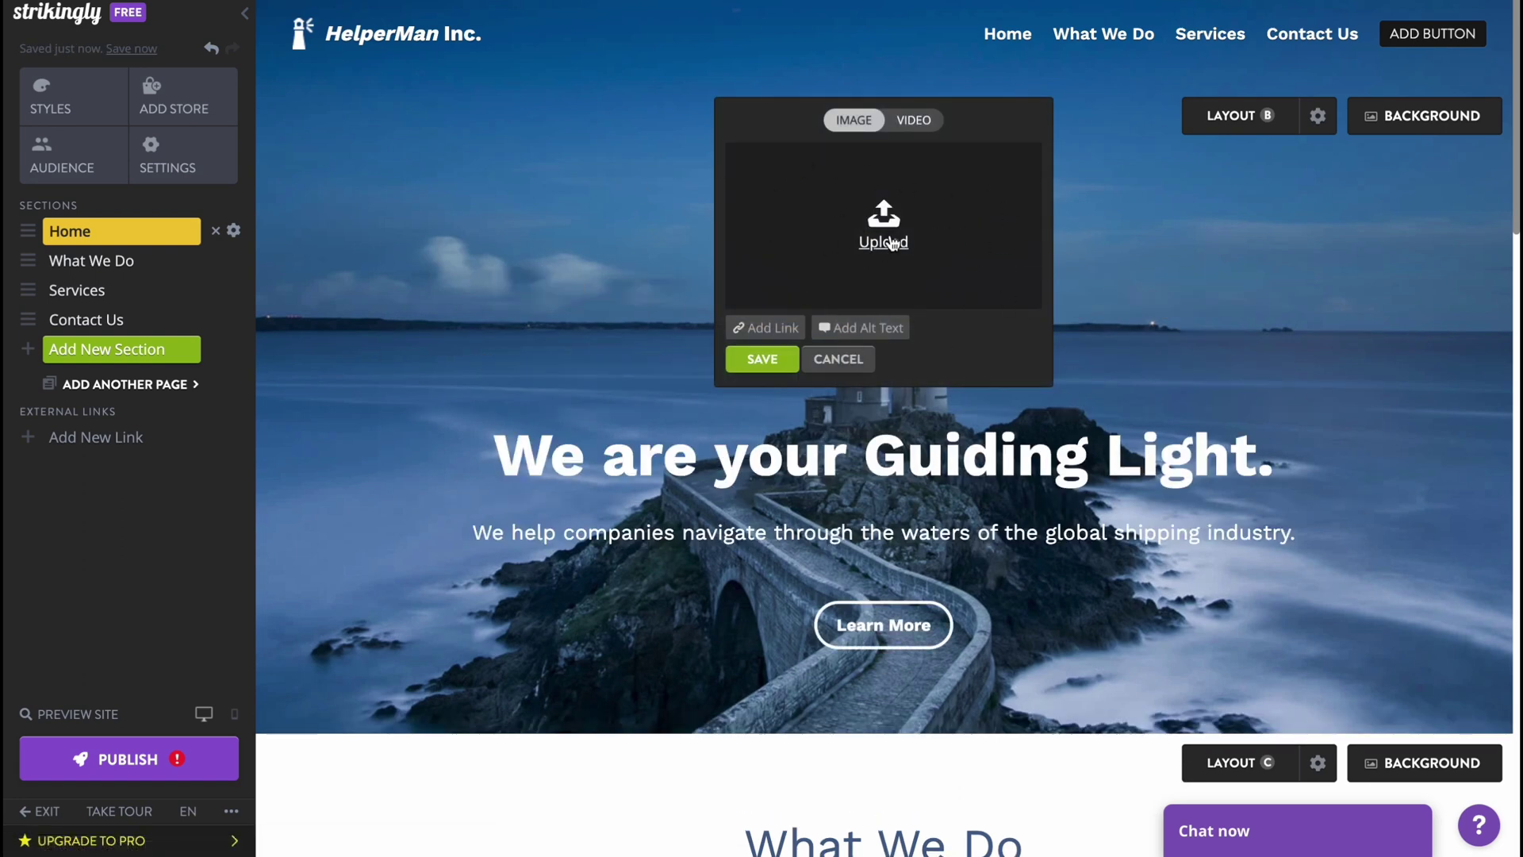
click(914, 120)
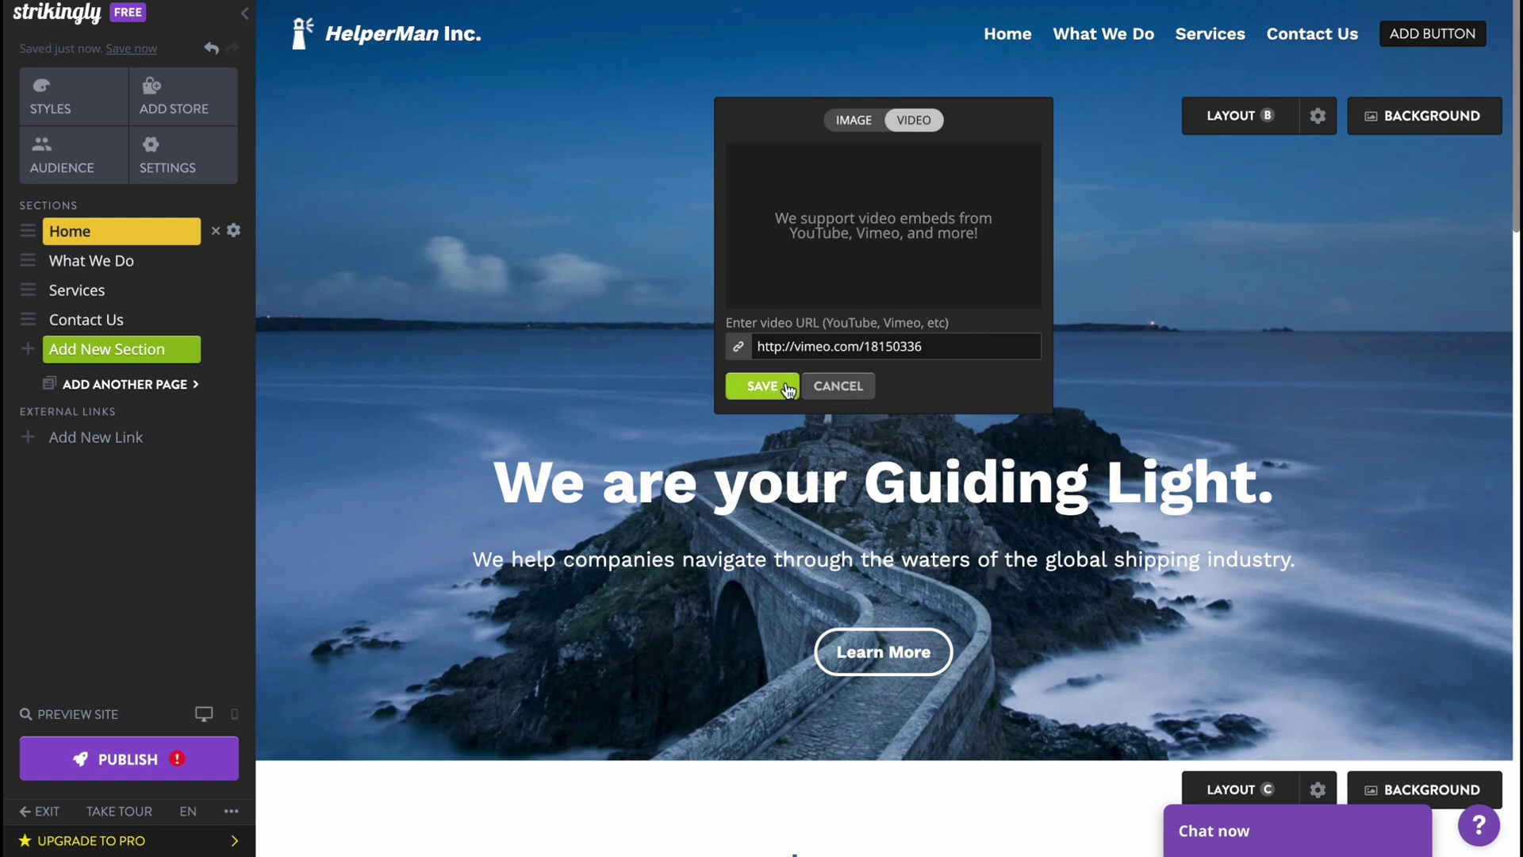
click(833, 385)
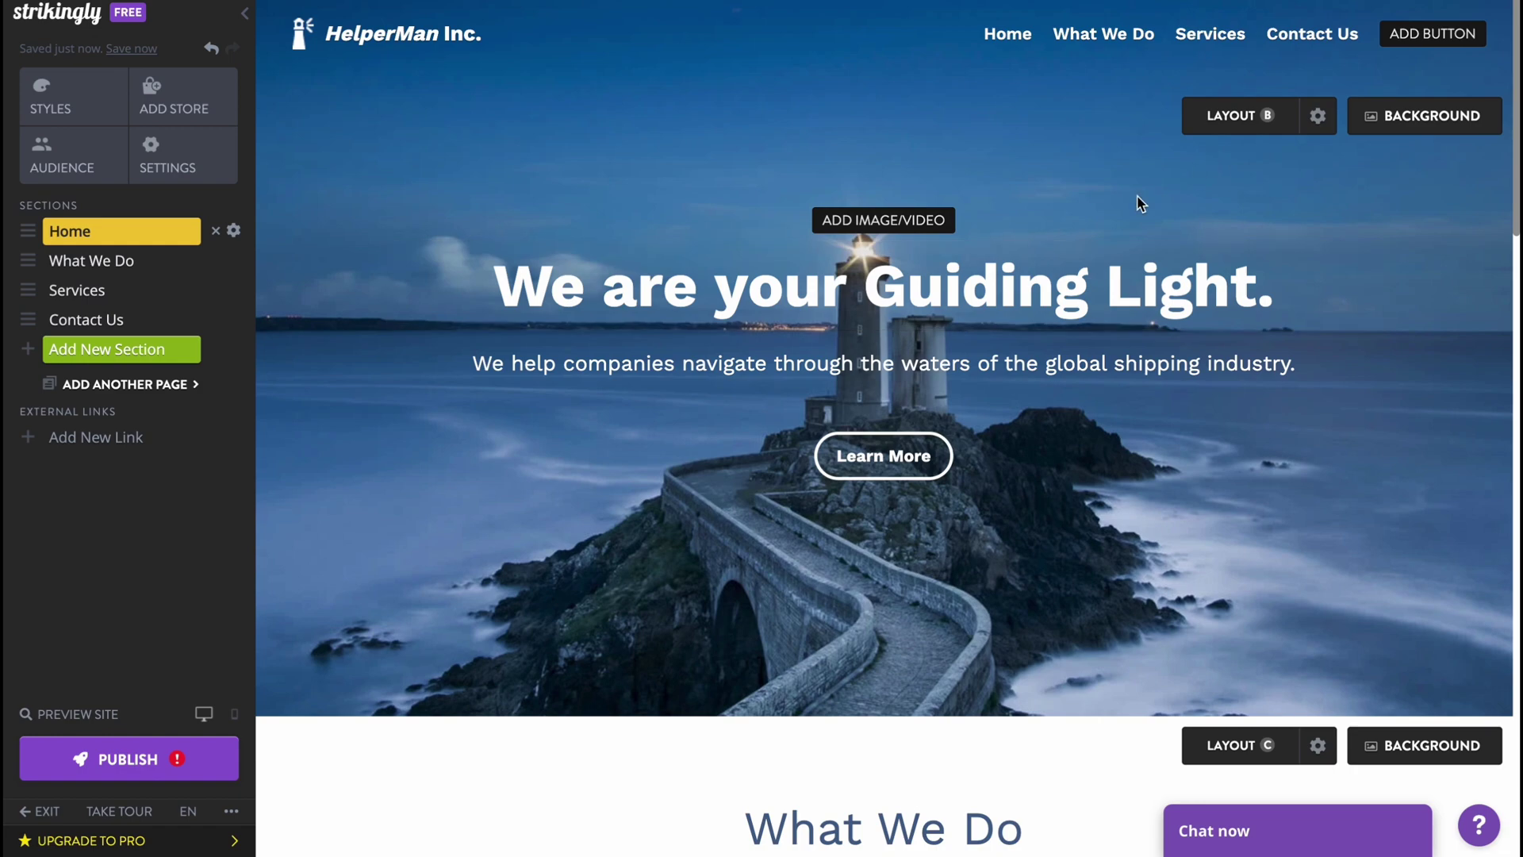
Replace the hero headline 'We are your Guiding Light.' with 'Best Tutorials'.
scroll(978, 316, down, 1)
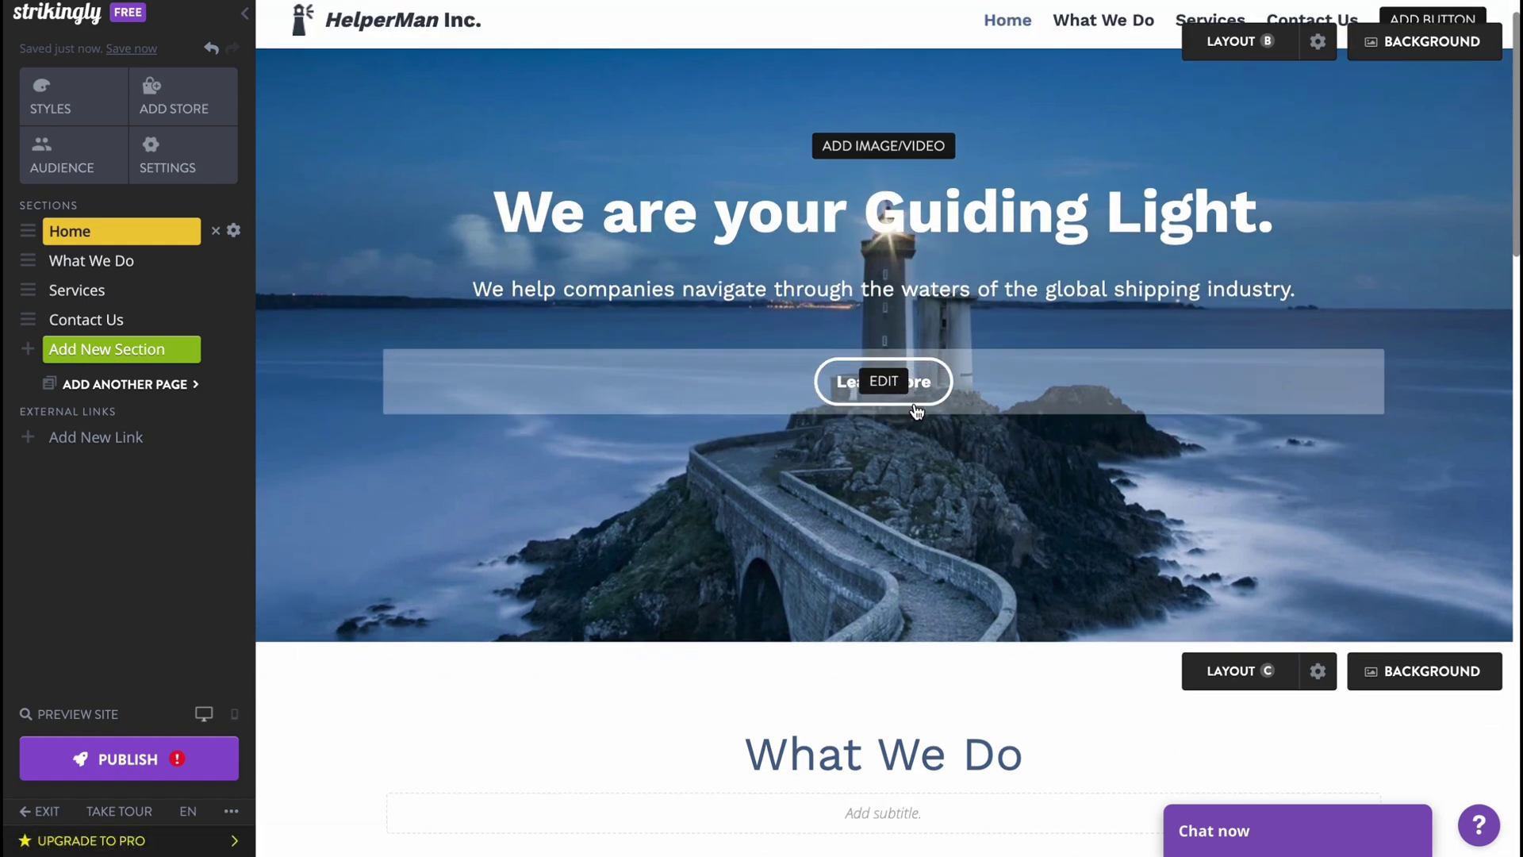
scroll(920, 444, down, 7)
scroll(923, 455, up, 7)
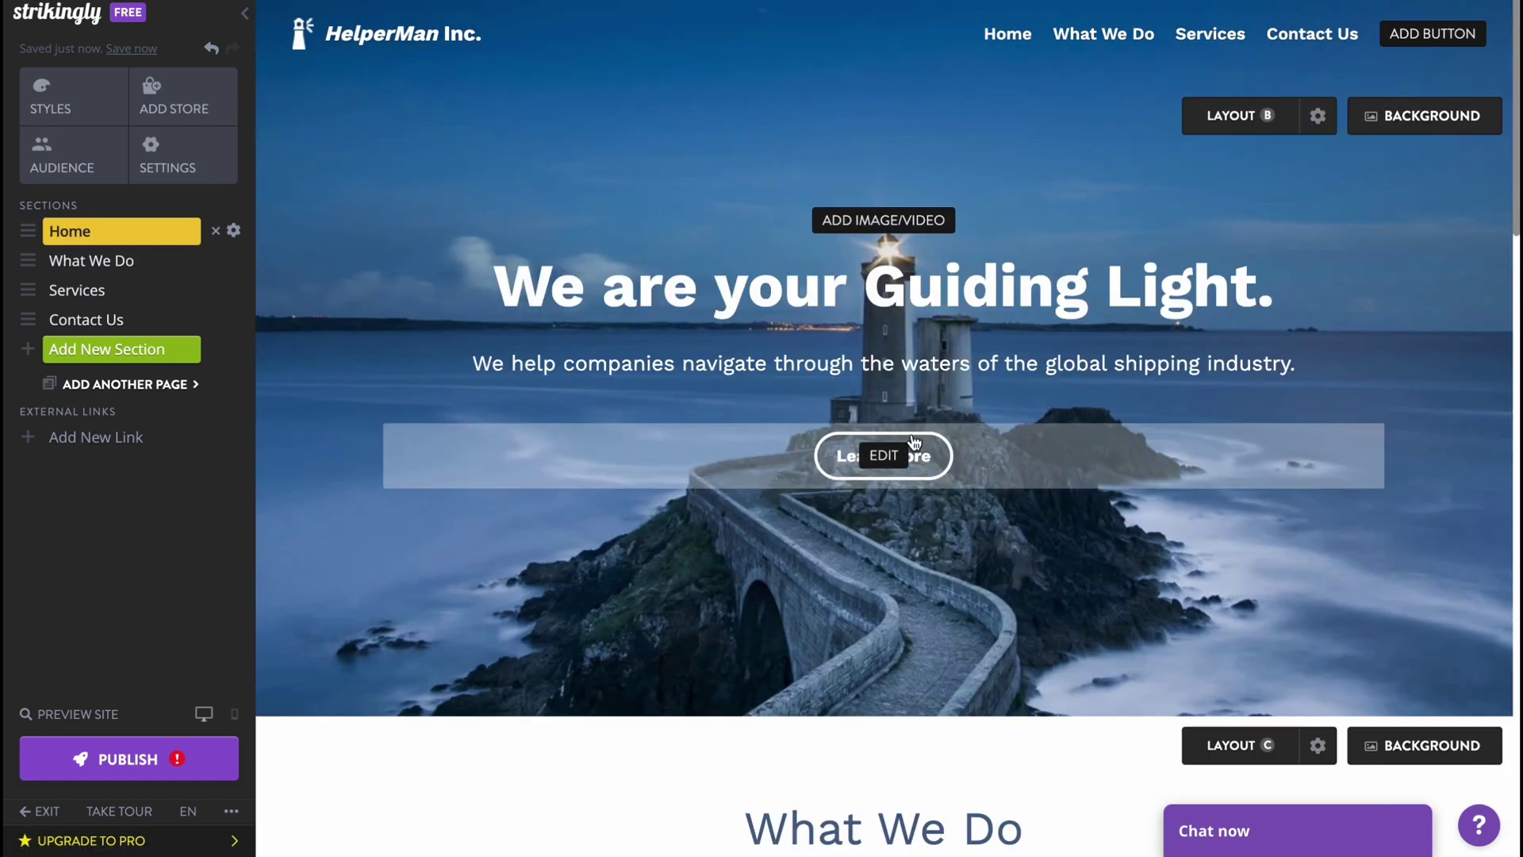
click(872, 282)
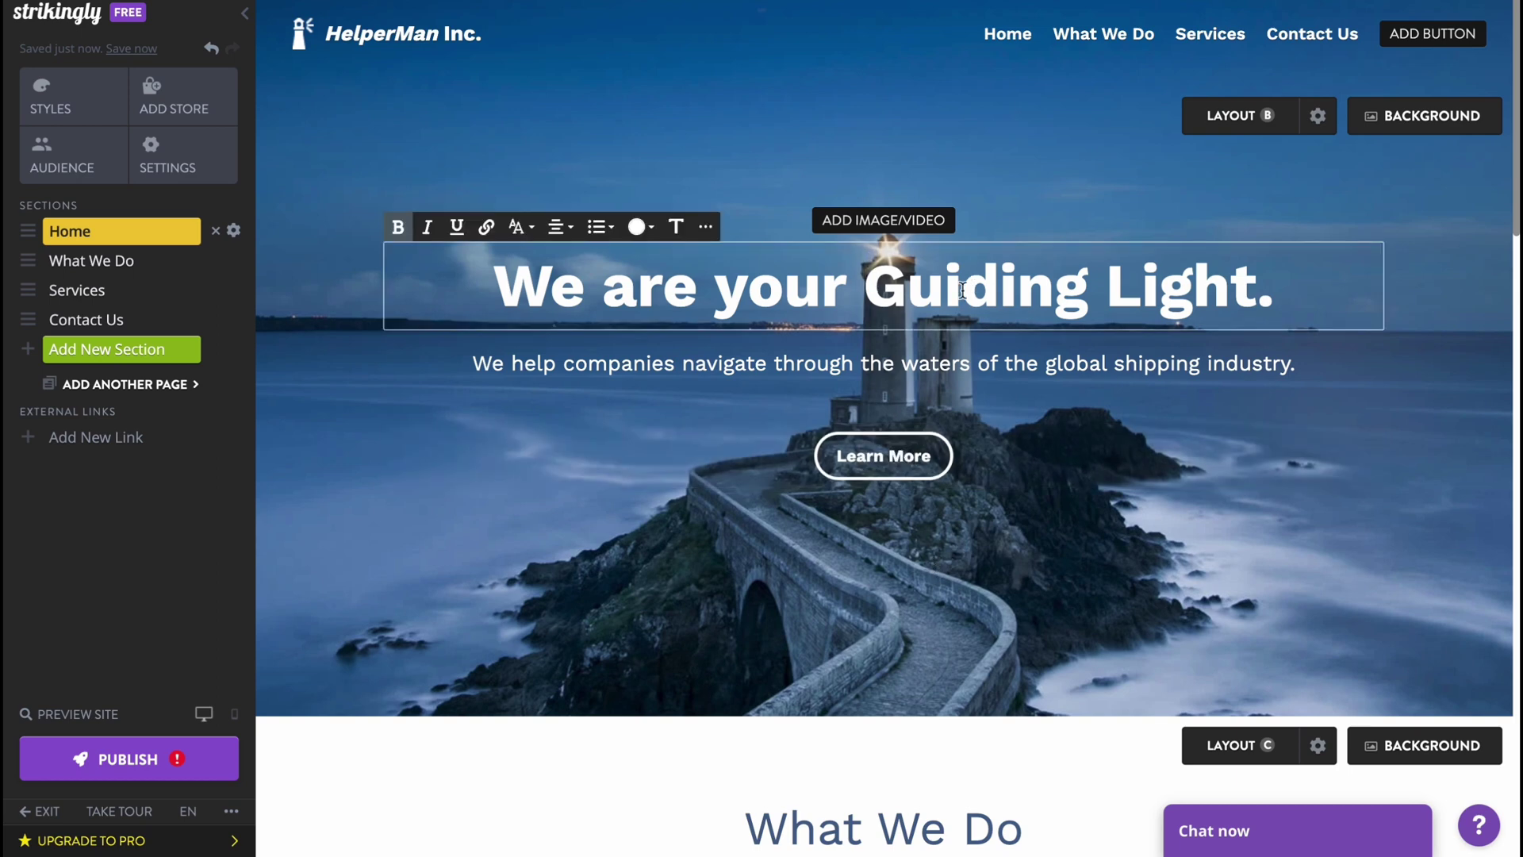
drag(496, 279, 1277, 298)
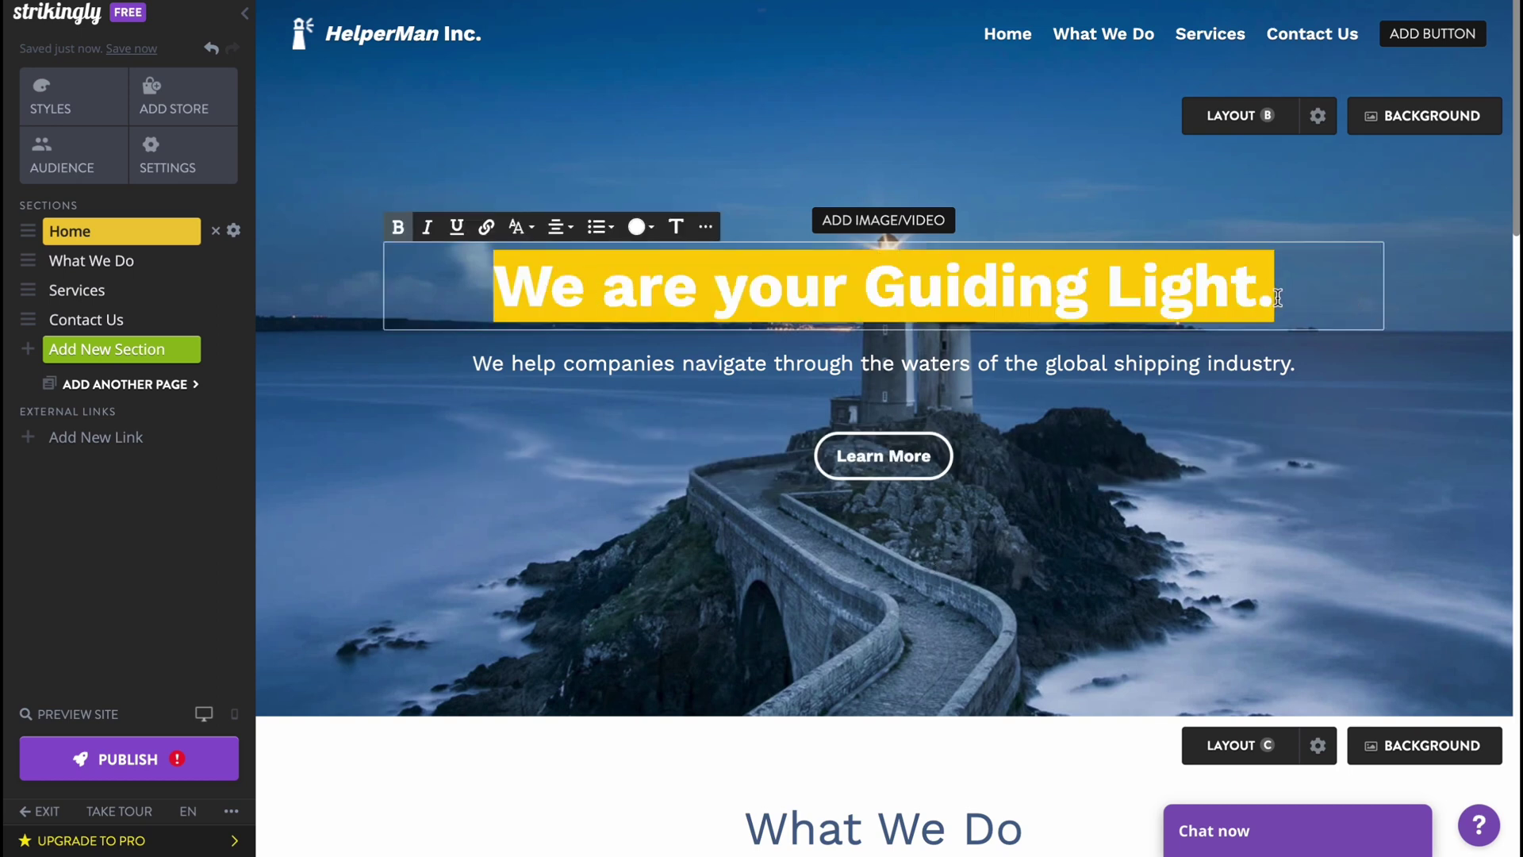
text(Best )
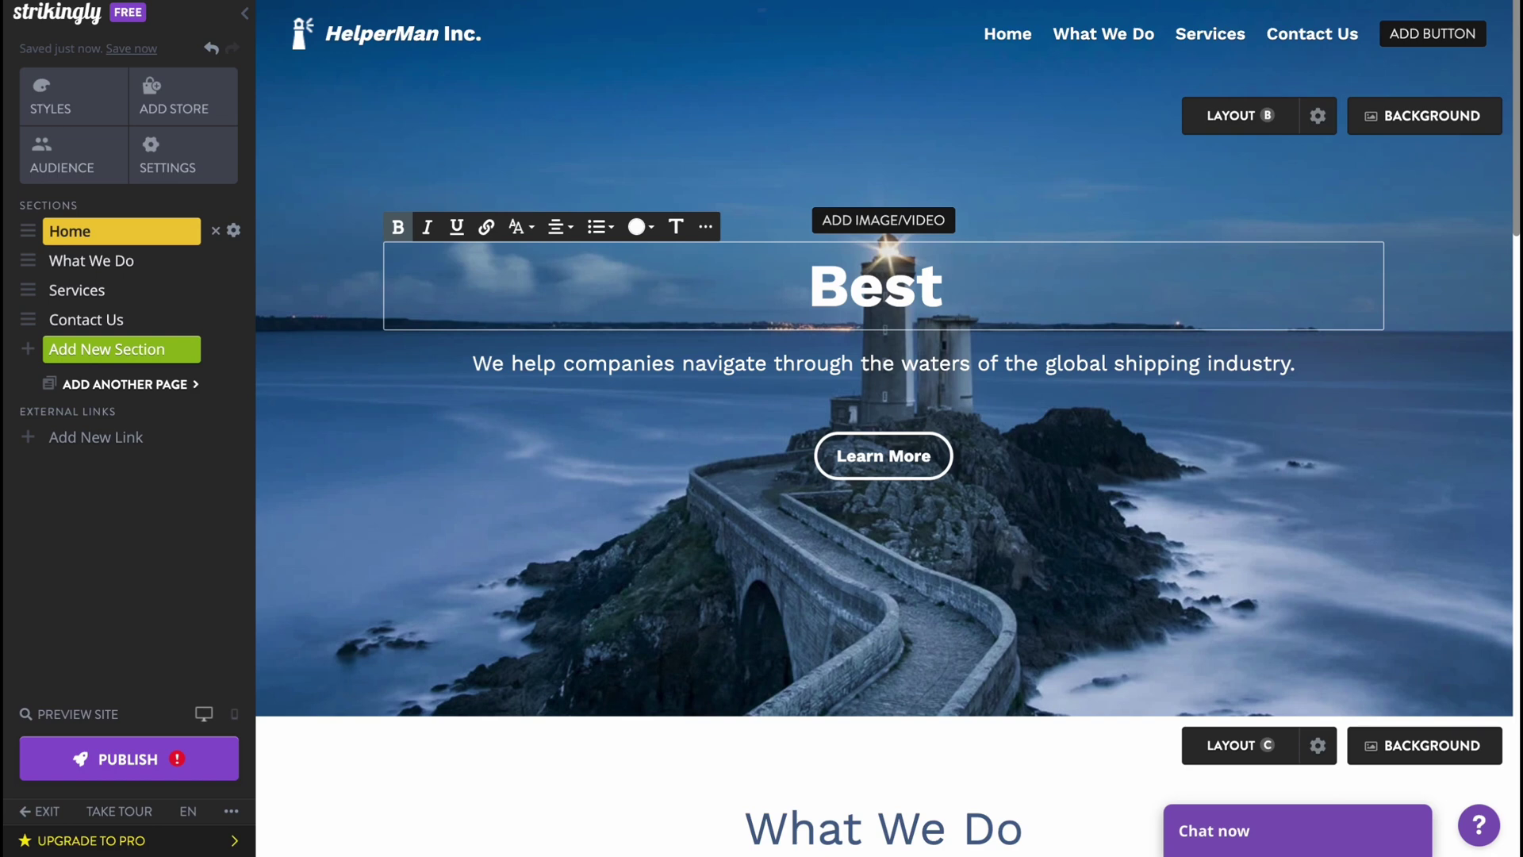
text(Tutorials)
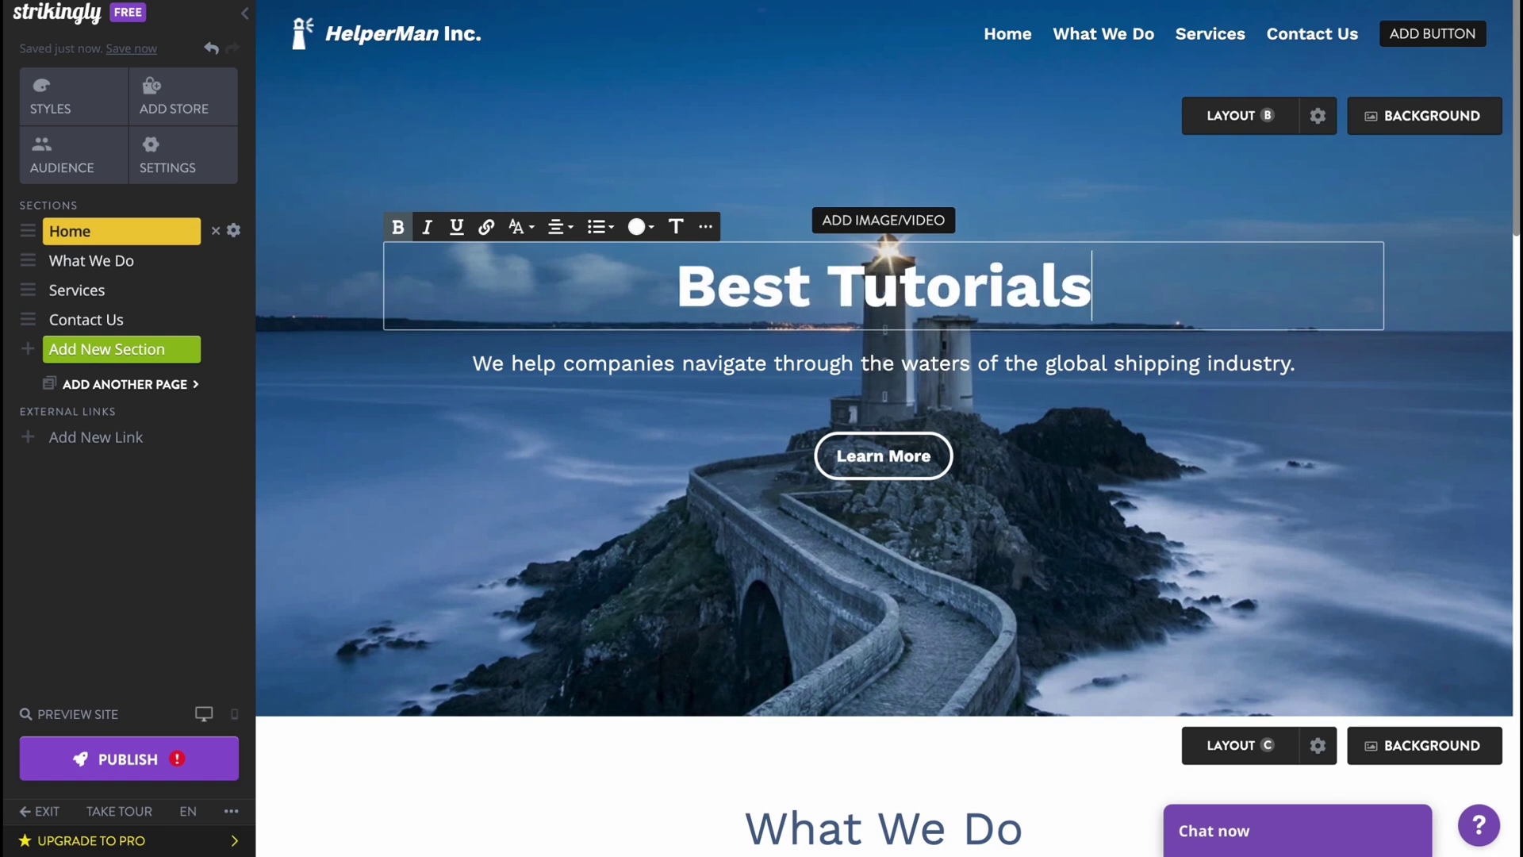
drag(475, 365, 1343, 364)
click(666, 452)
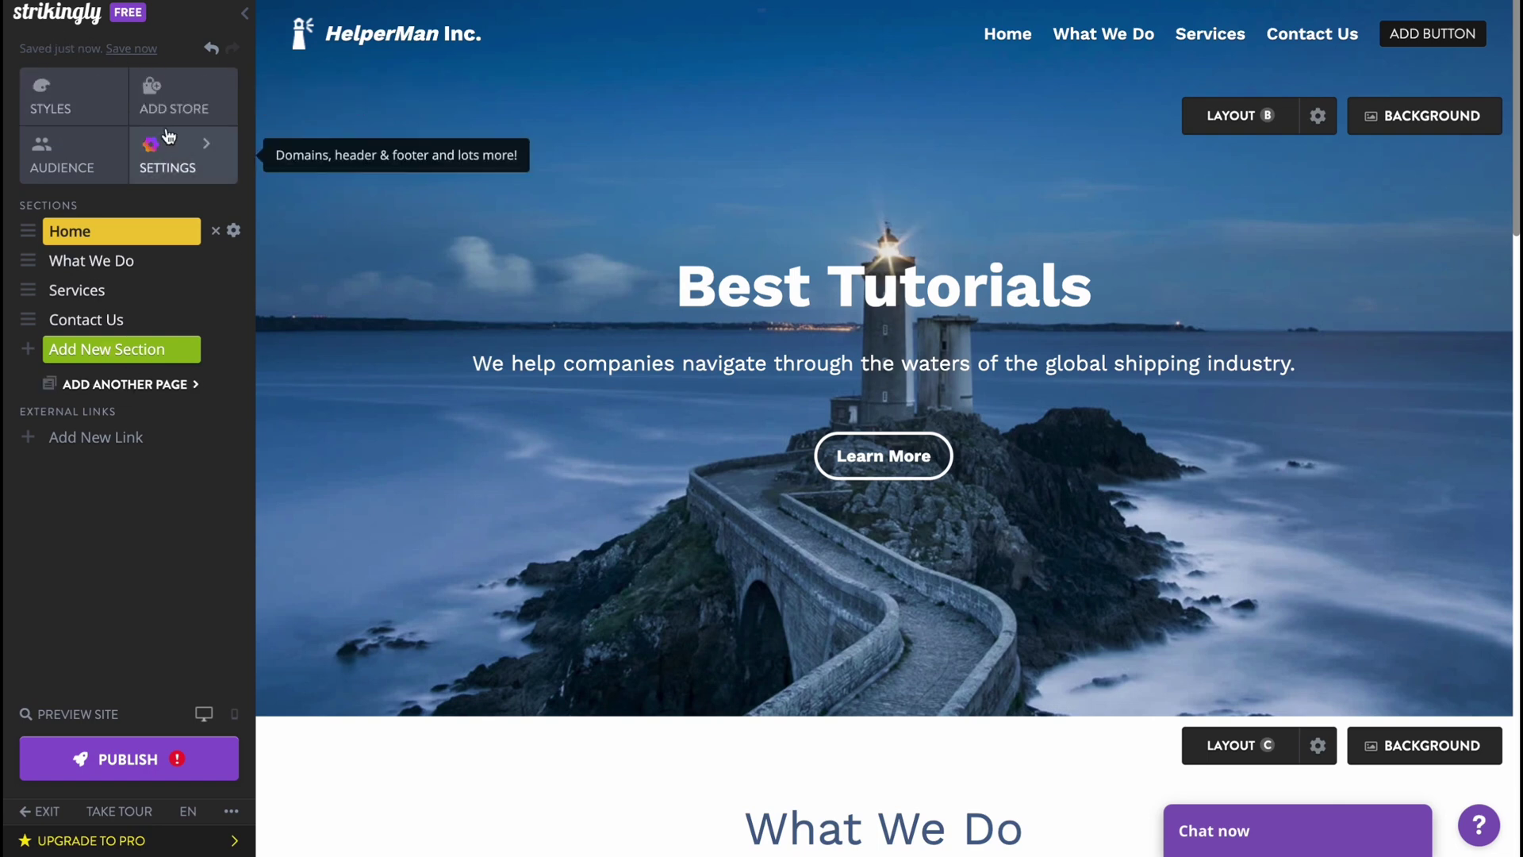
In the style settings, try the Sky, Navy and Red colour schemes.
click(36, 93)
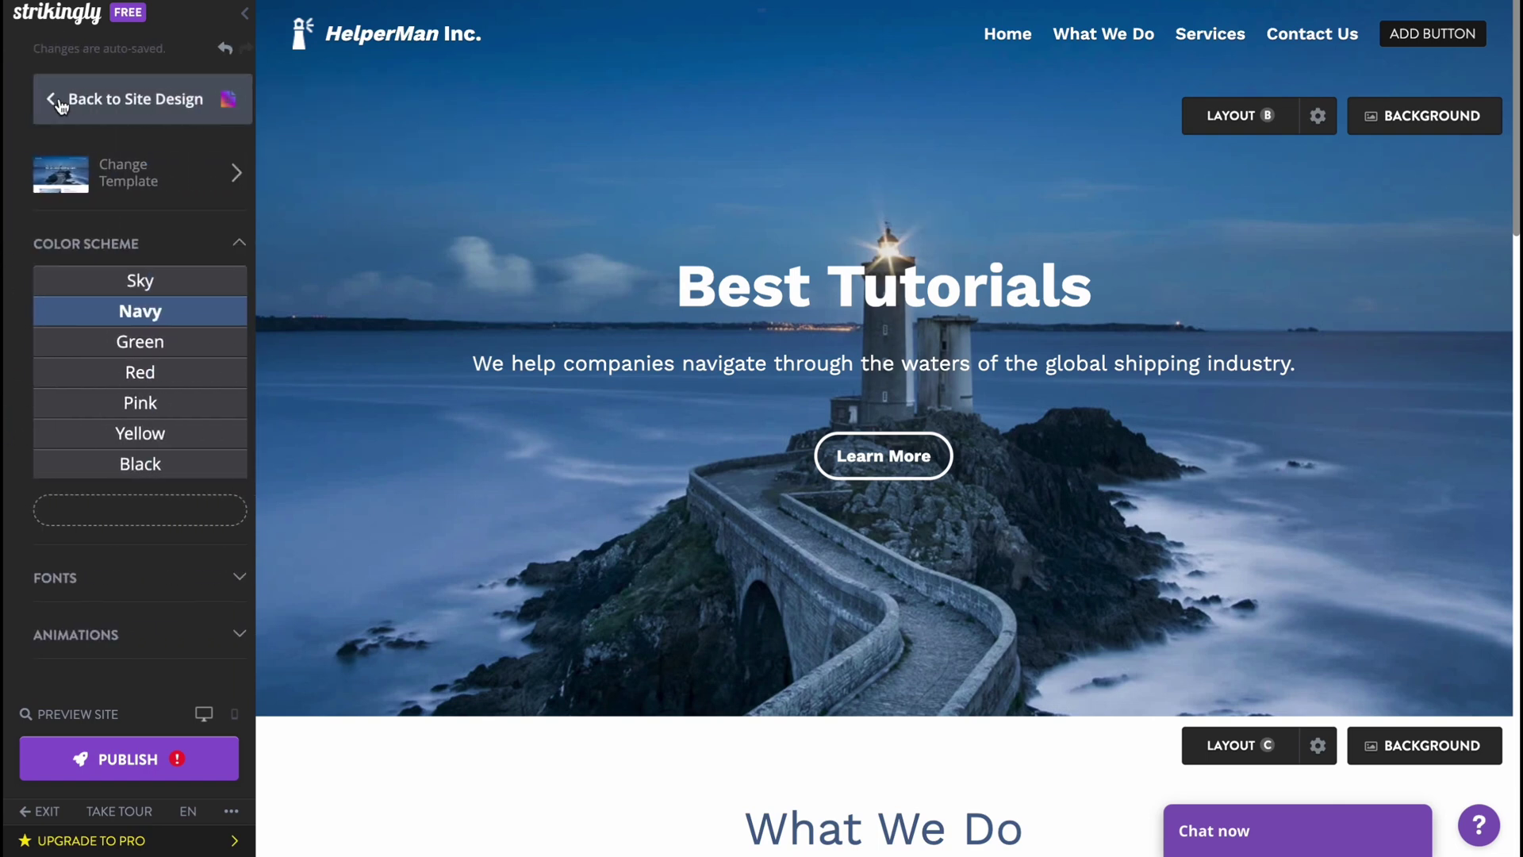
click(153, 292)
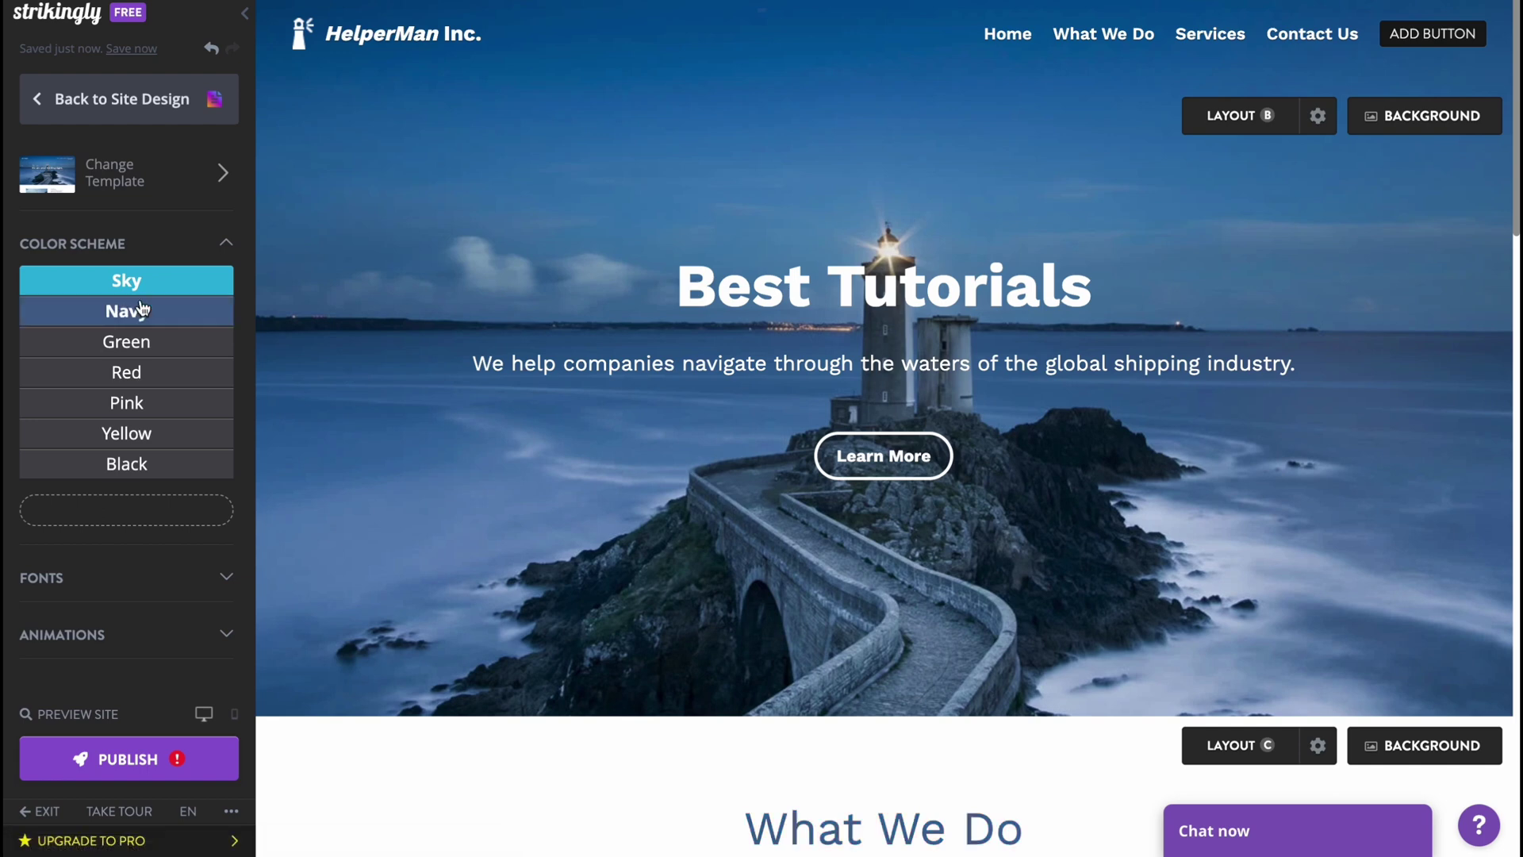
click(139, 316)
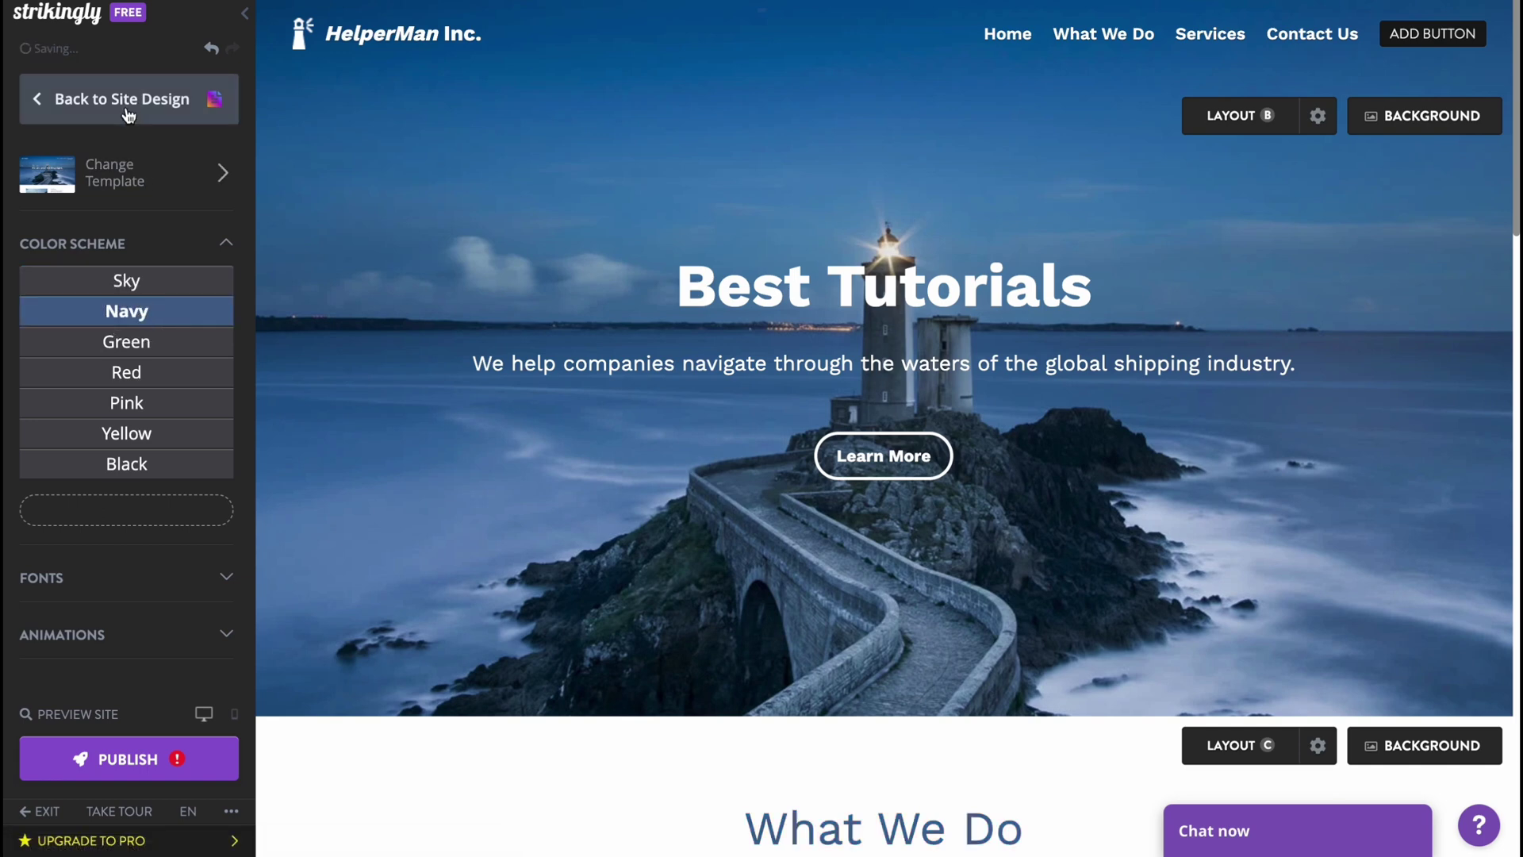
click(121, 188)
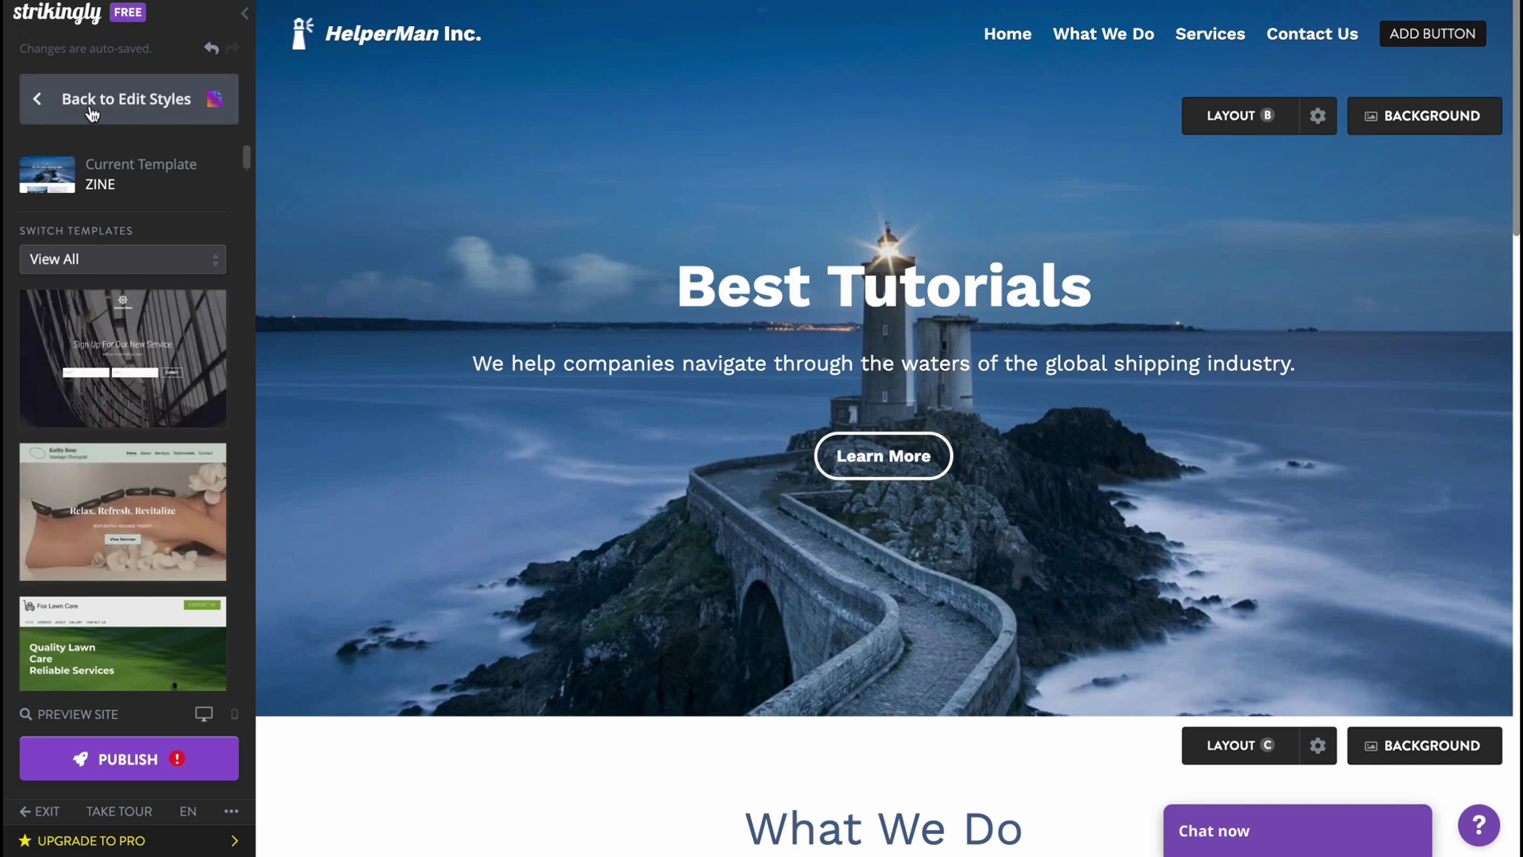
click(35, 99)
click(151, 282)
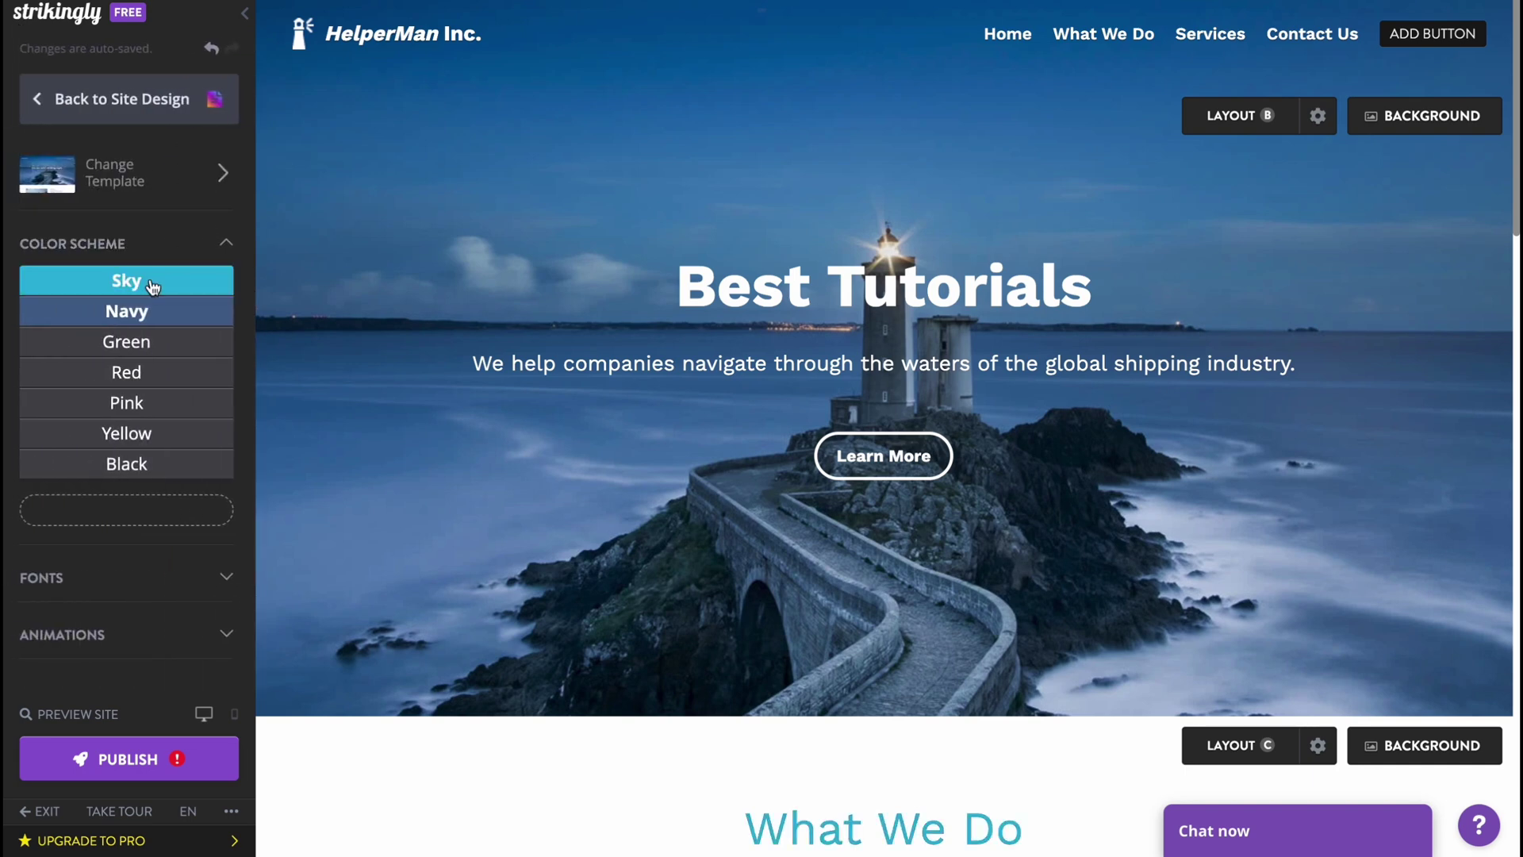
click(131, 374)
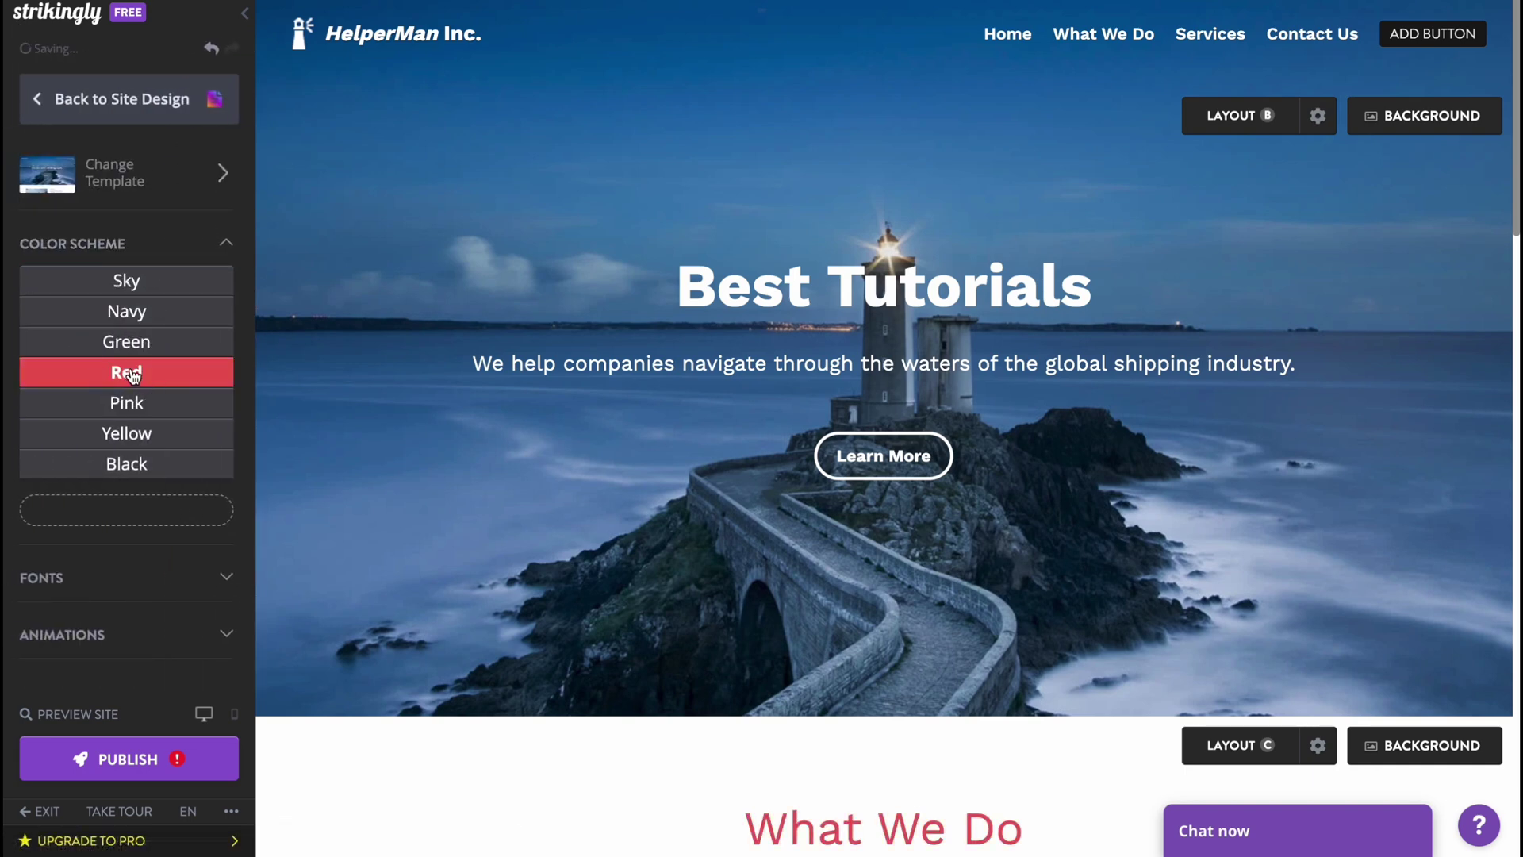
Compare Pink, Navy, Red and Black schemes, then settle on the Yellow colour scheme.
scroll(560, 586, down, 7)
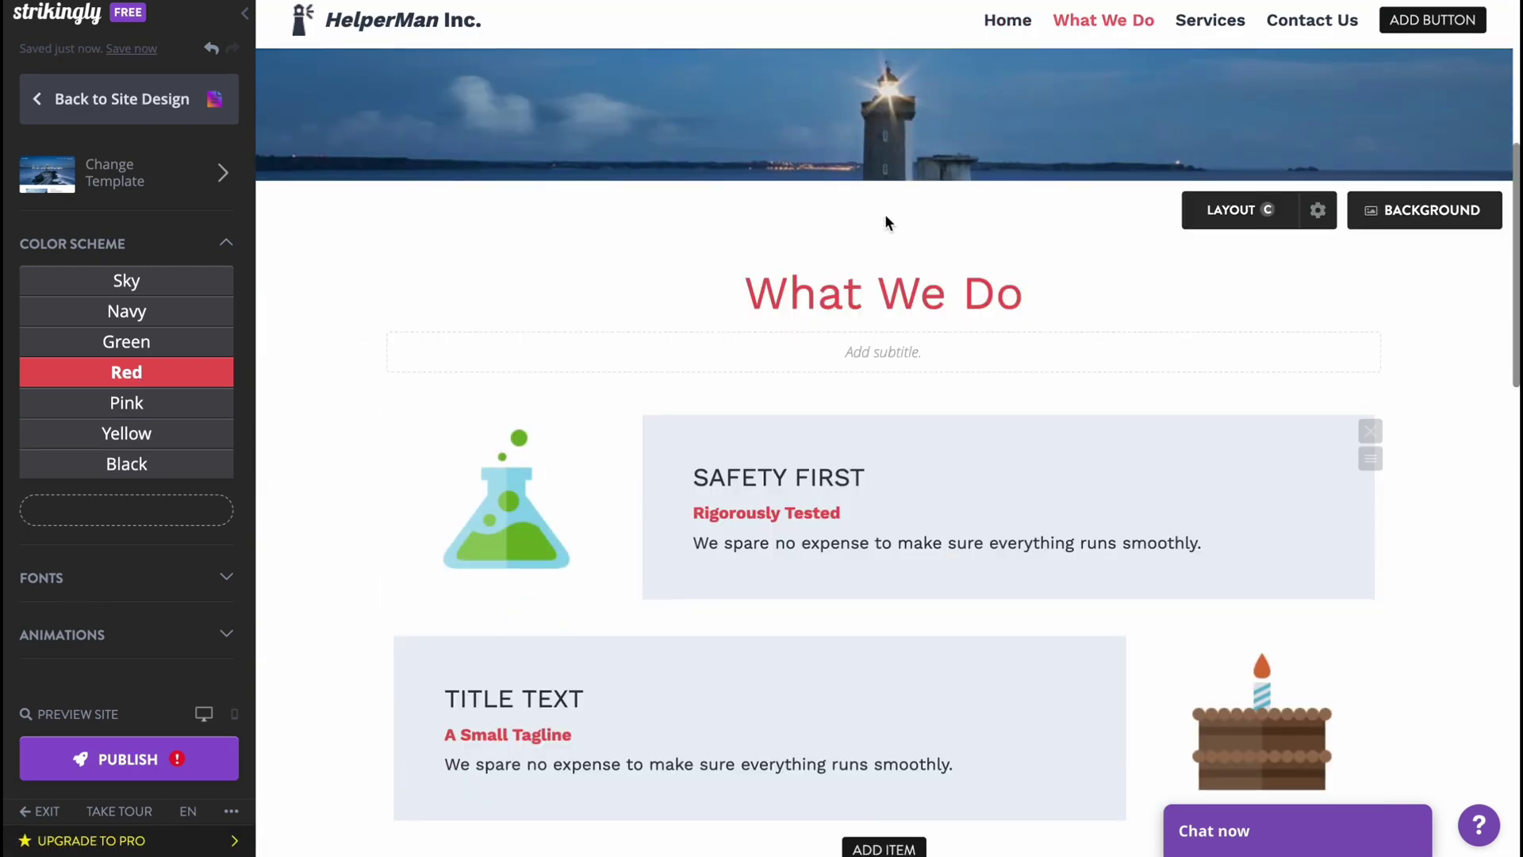
scroll(1114, 343, up, 7)
scroll(1114, 343, down, 5)
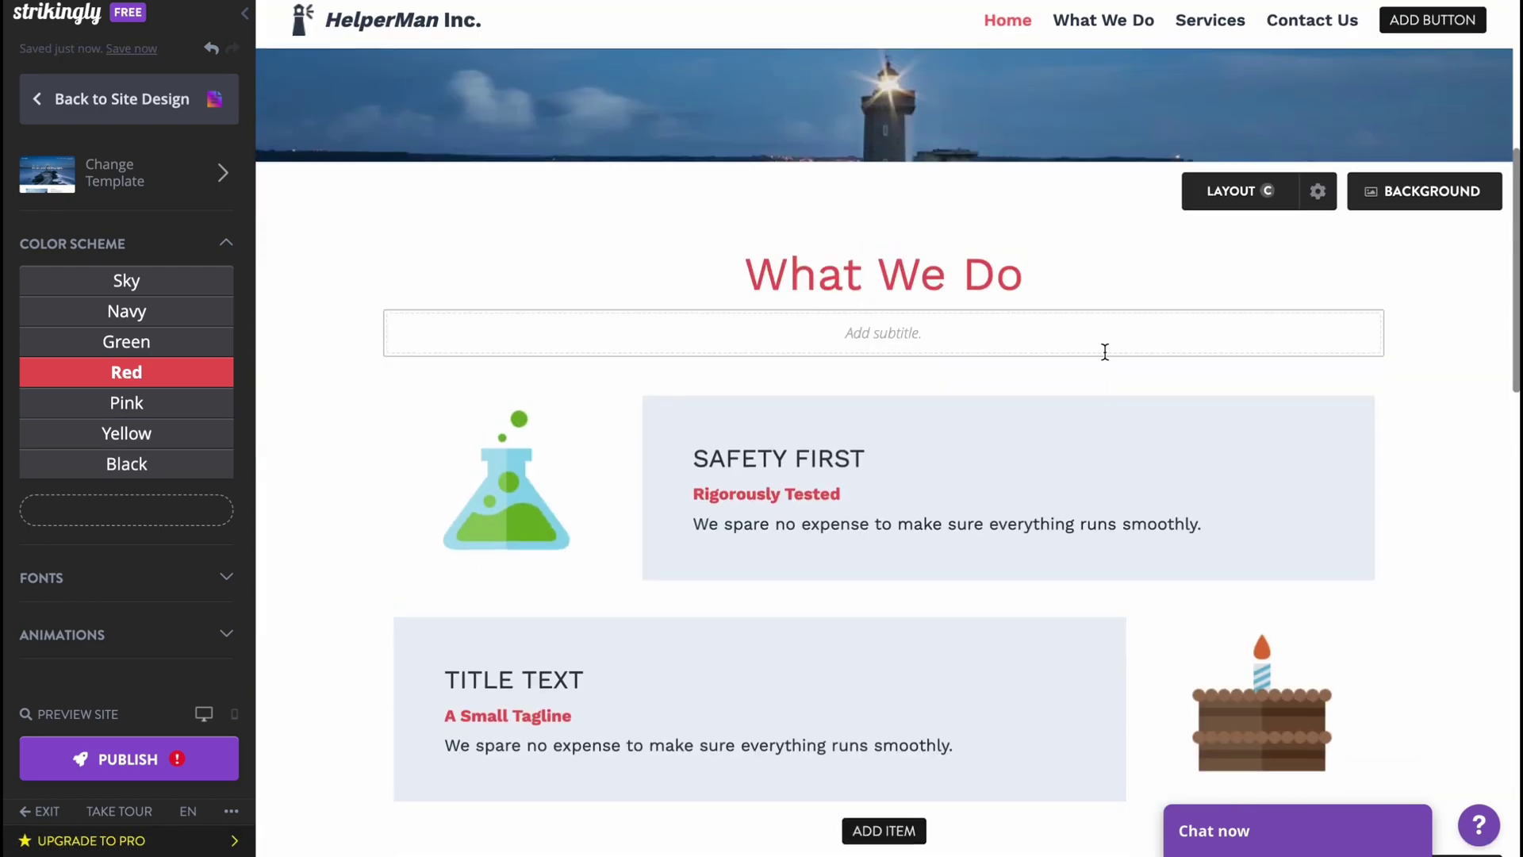
scroll(1105, 350, up, 3)
click(154, 409)
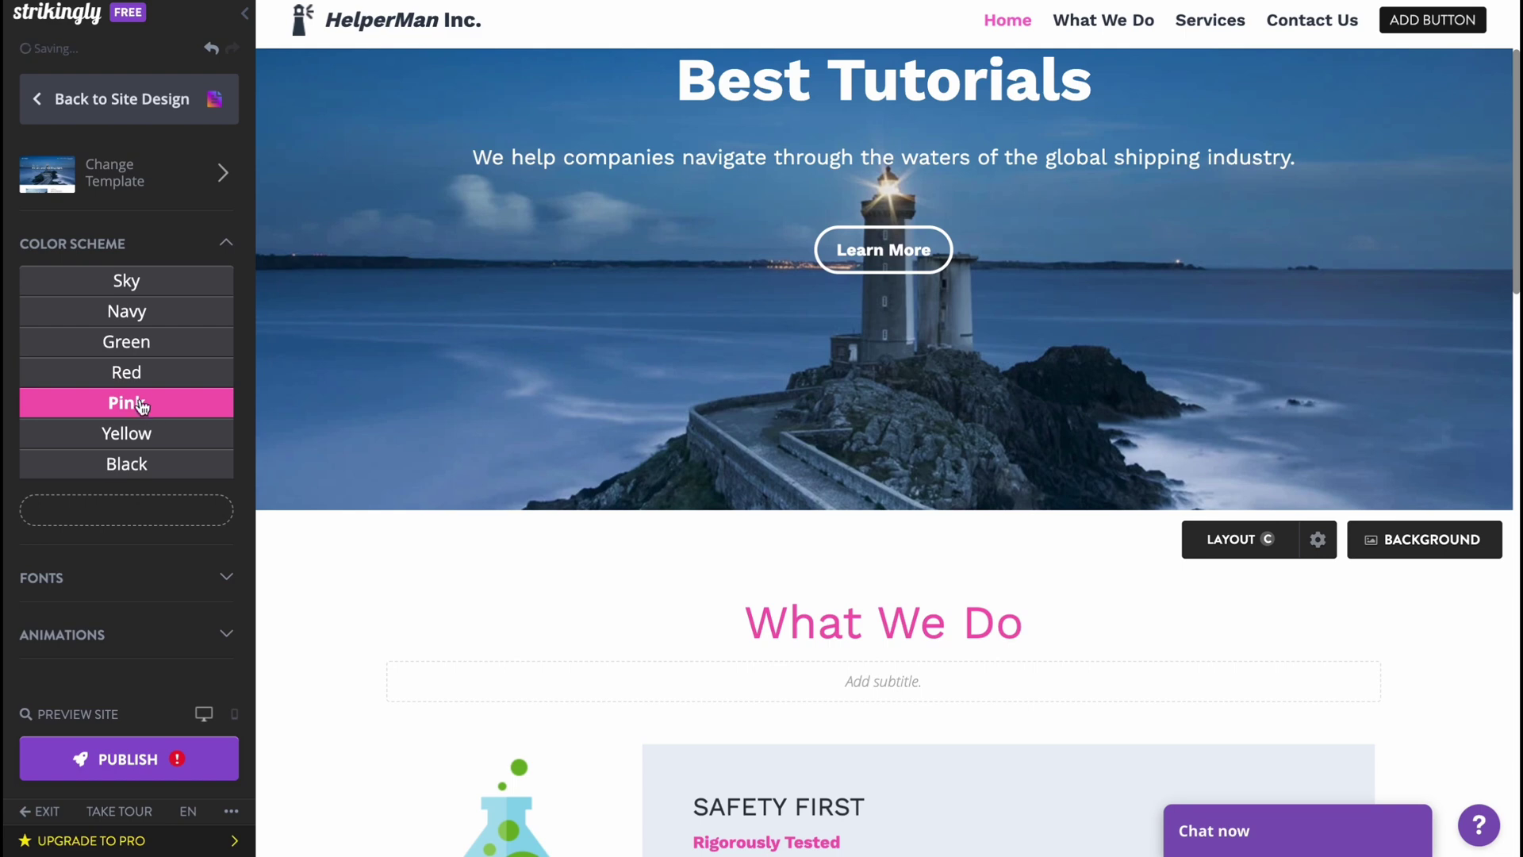
click(135, 312)
scroll(923, 341, down, 5)
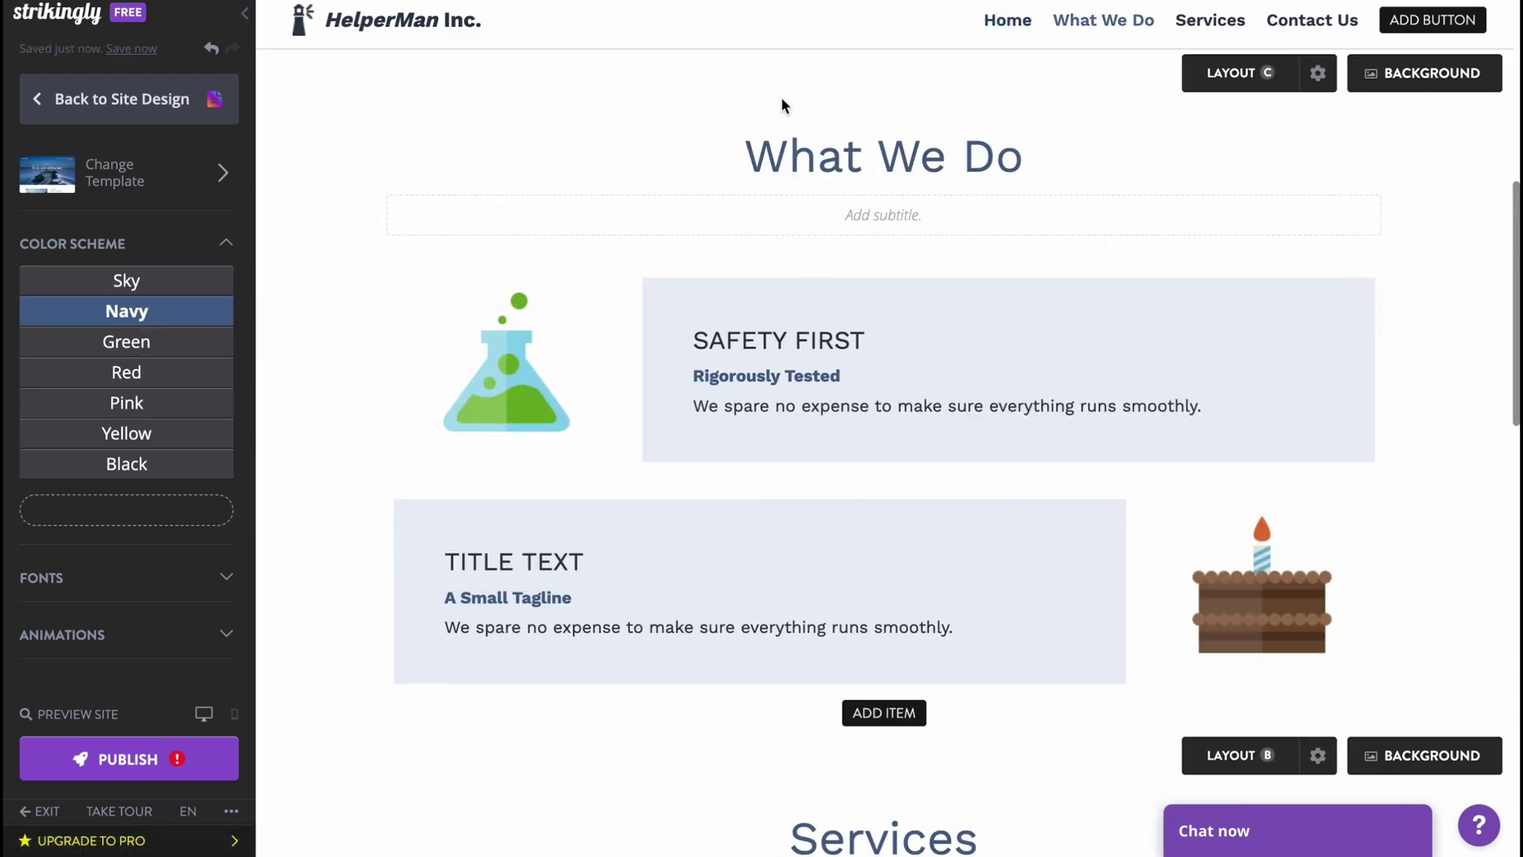
click(126, 371)
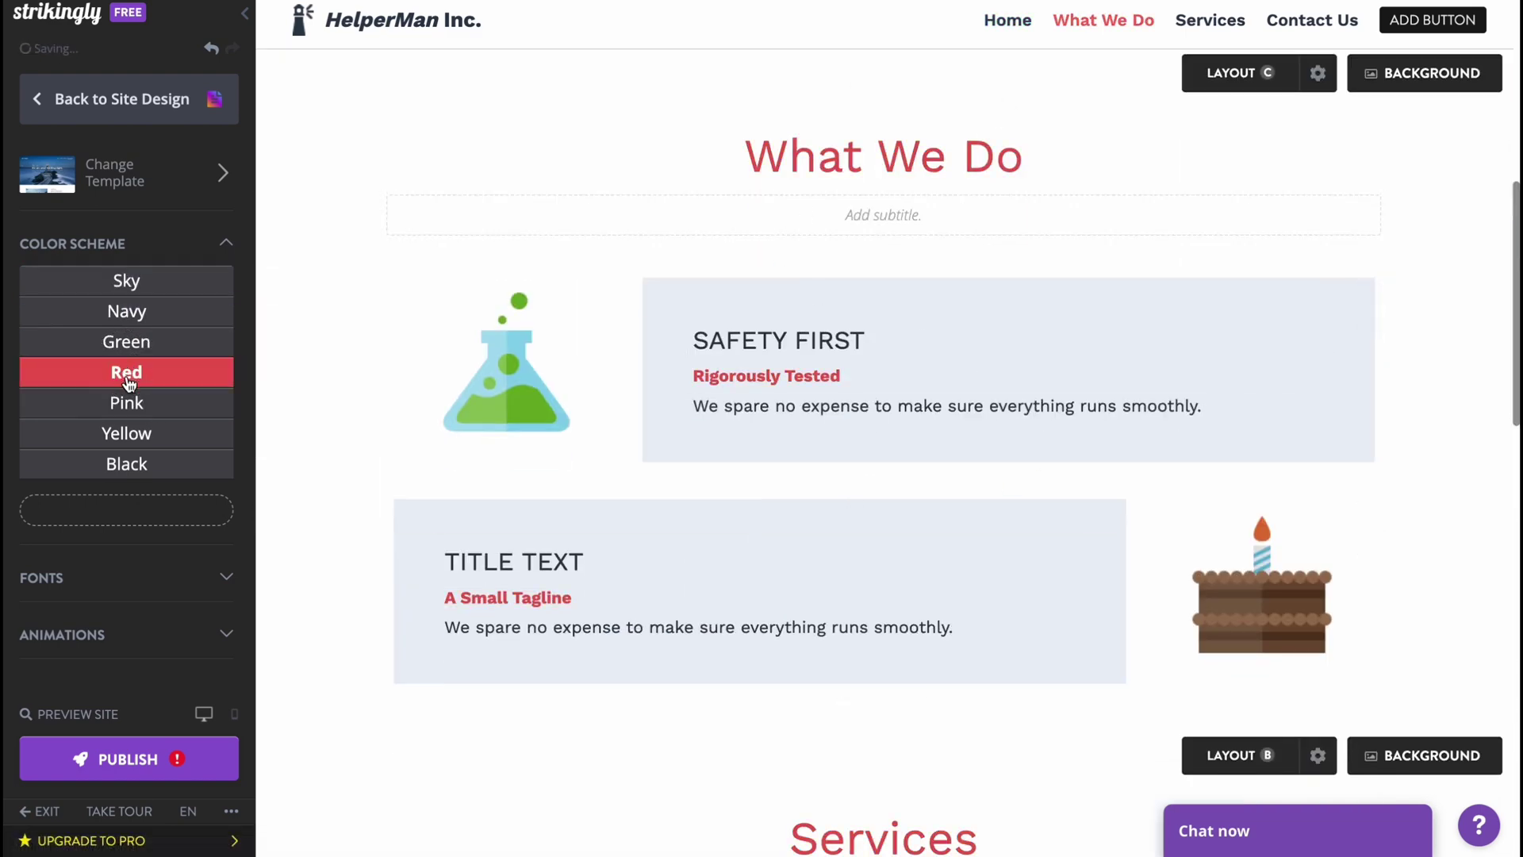
click(139, 405)
click(216, 463)
click(115, 438)
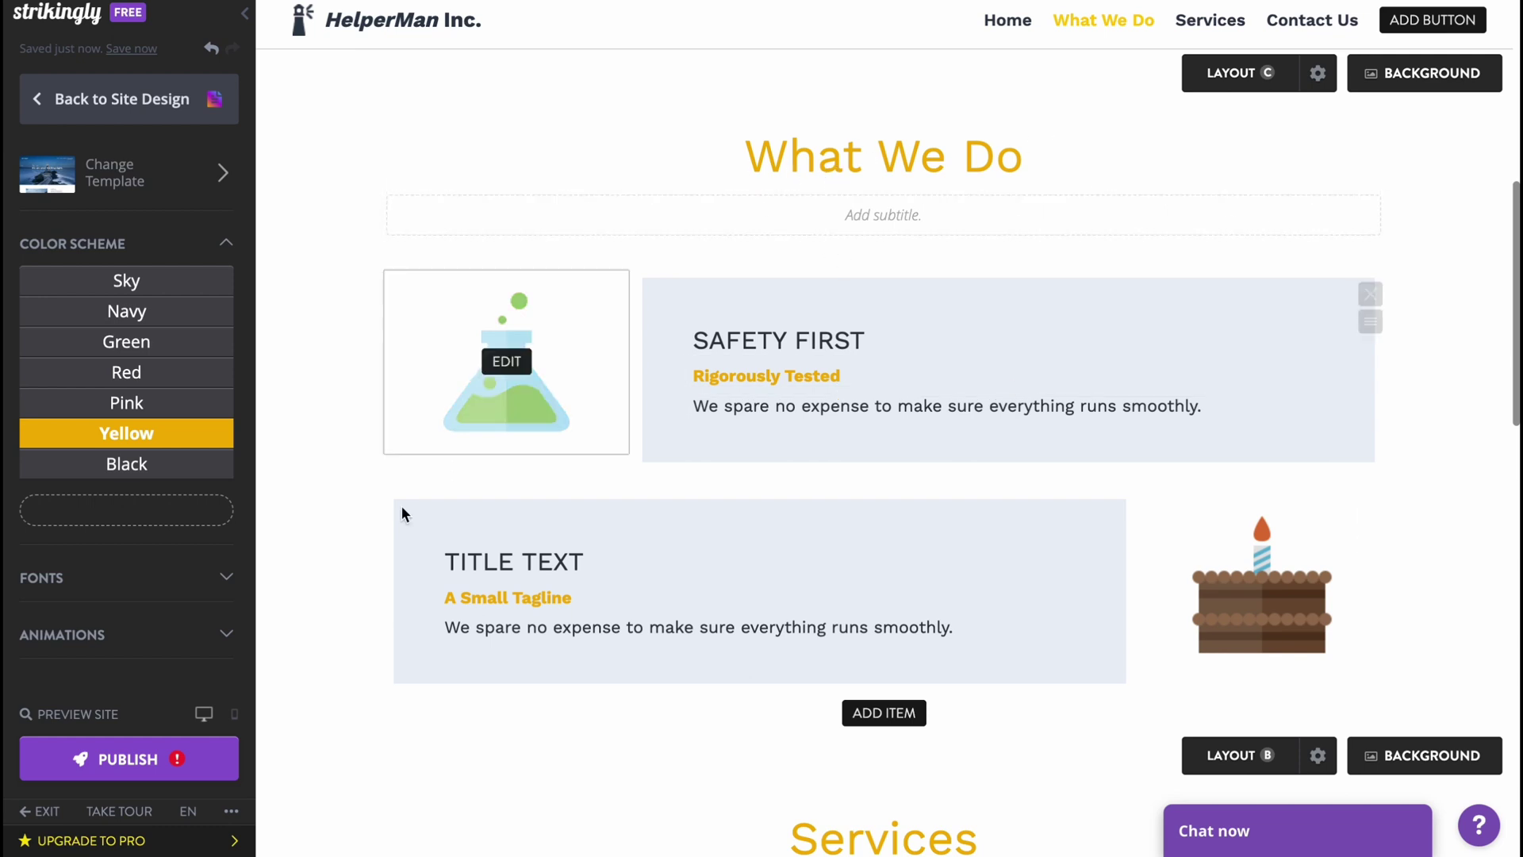
Set the Heading font to Bebas Neue under Fonts.
click(171, 573)
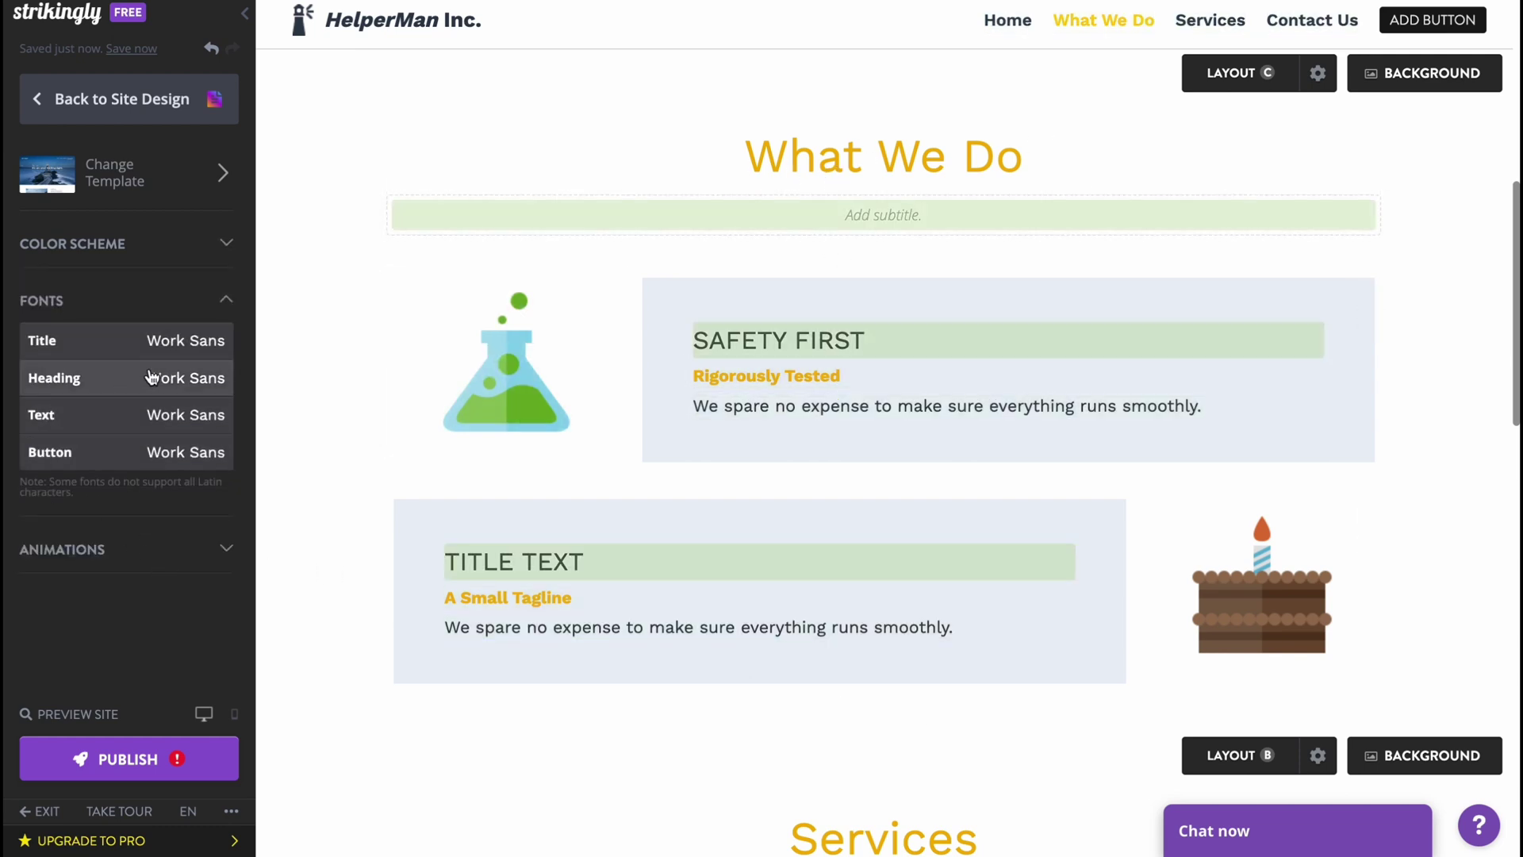
click(125, 390)
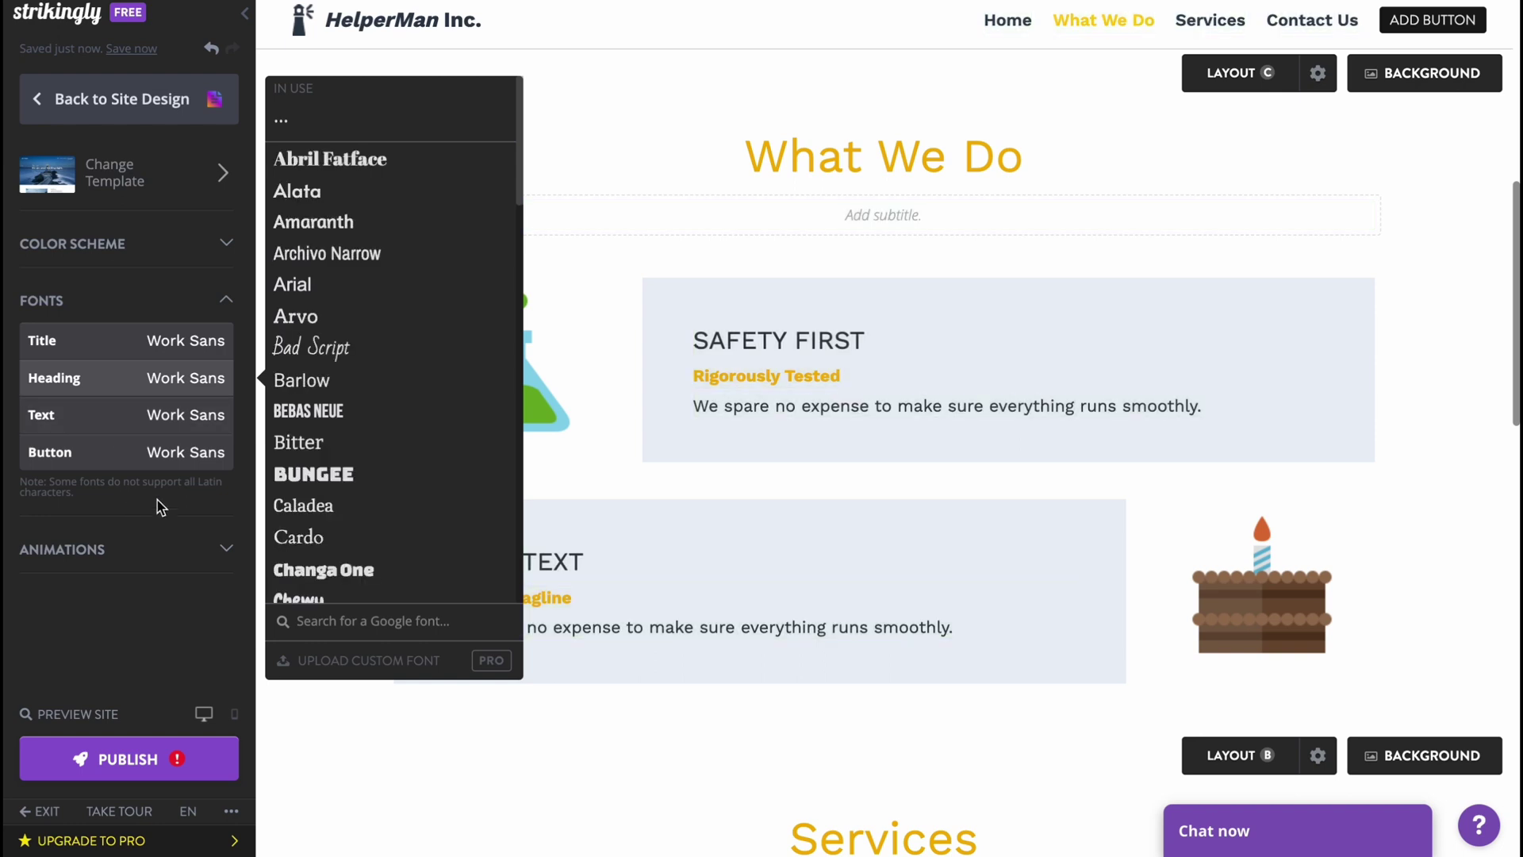
click(323, 406)
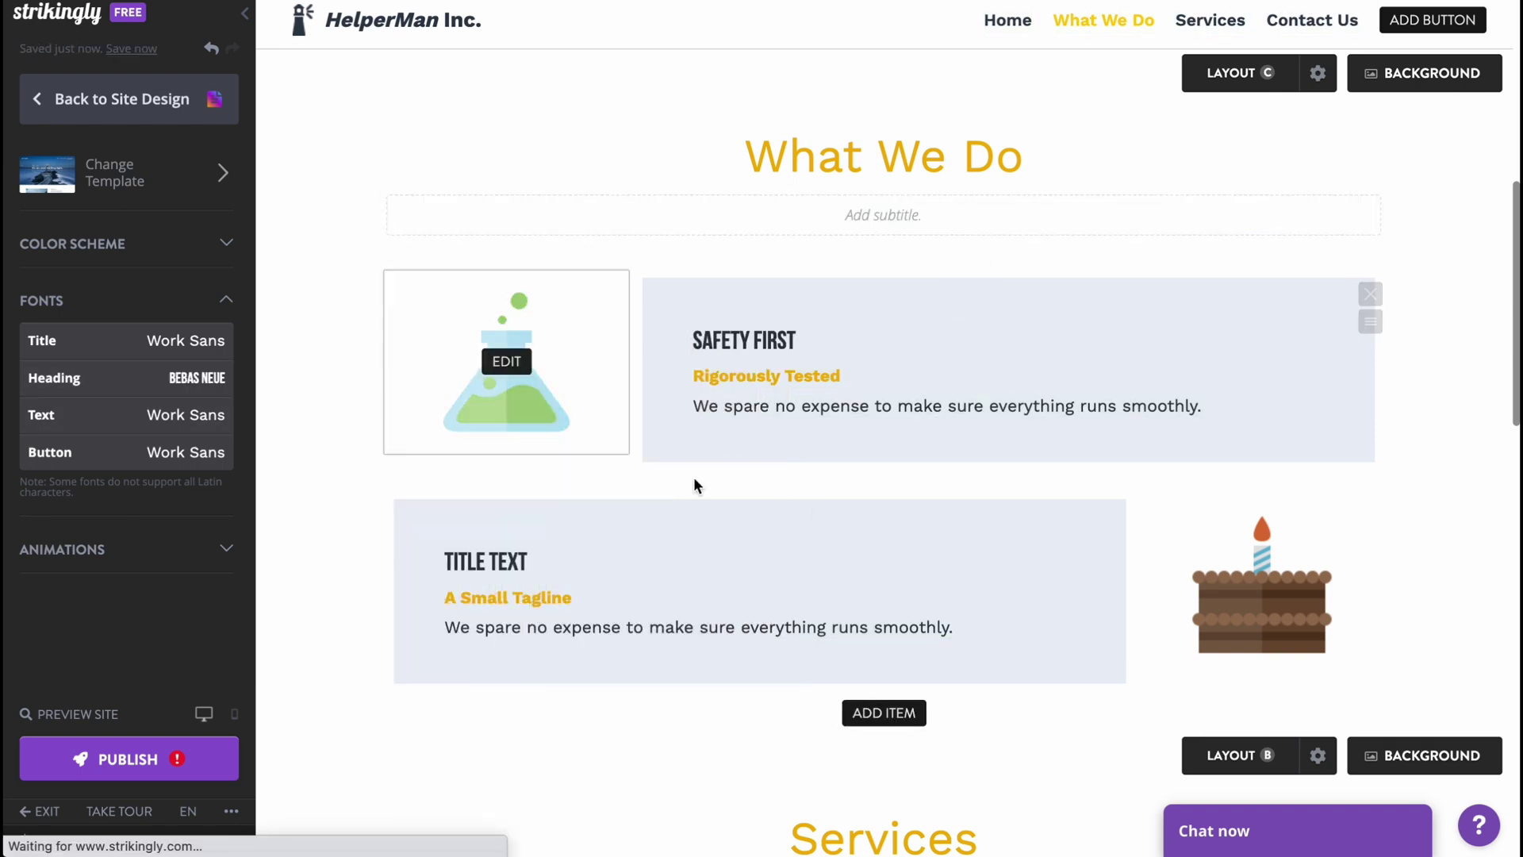
click(212, 549)
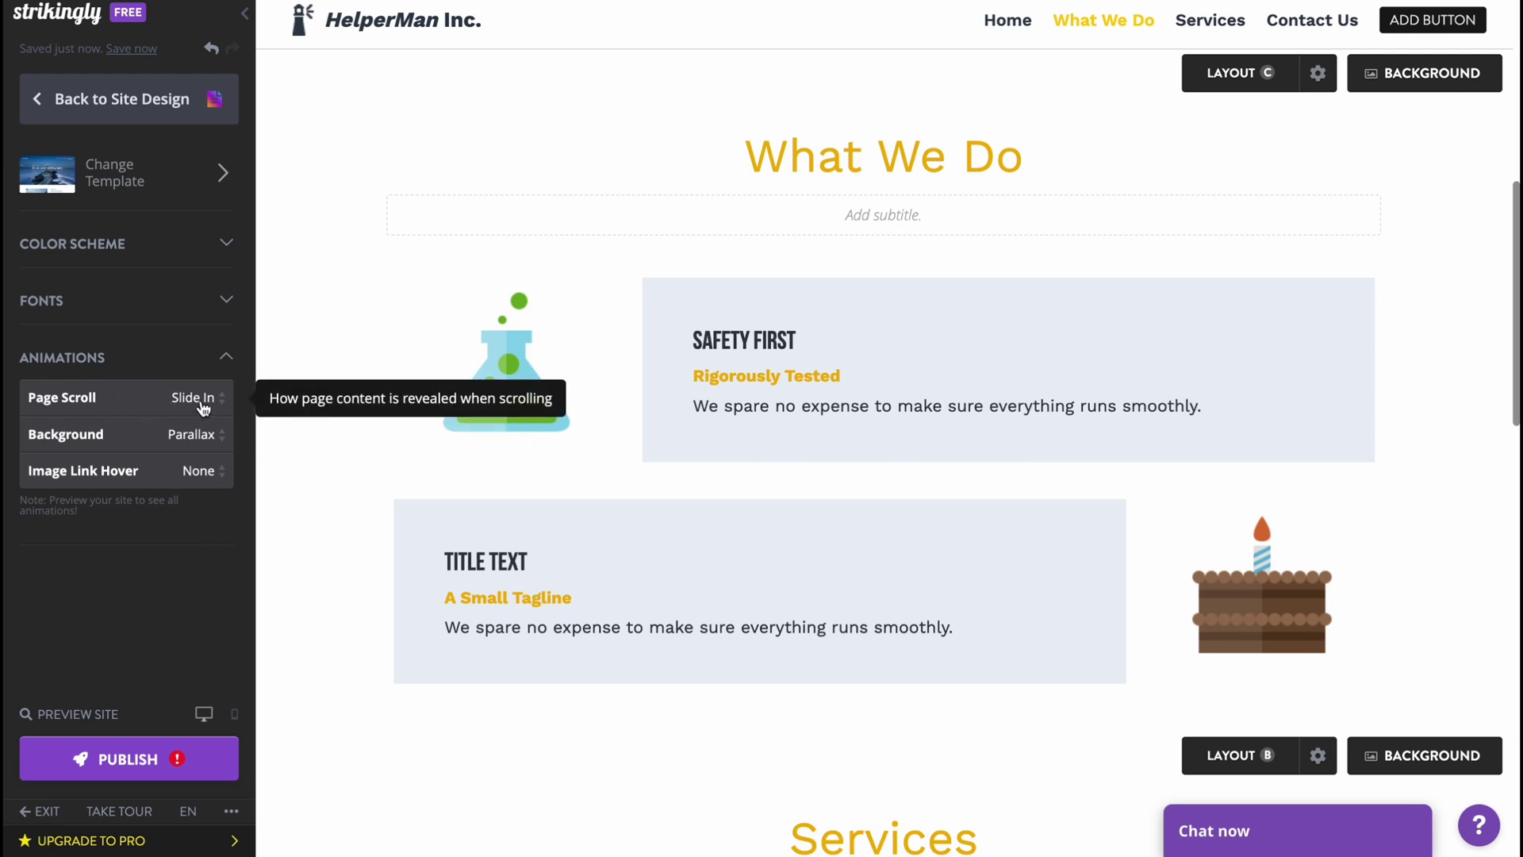
Set the Page Scroll animation to None and the Background animation to Fixed.
click(133, 401)
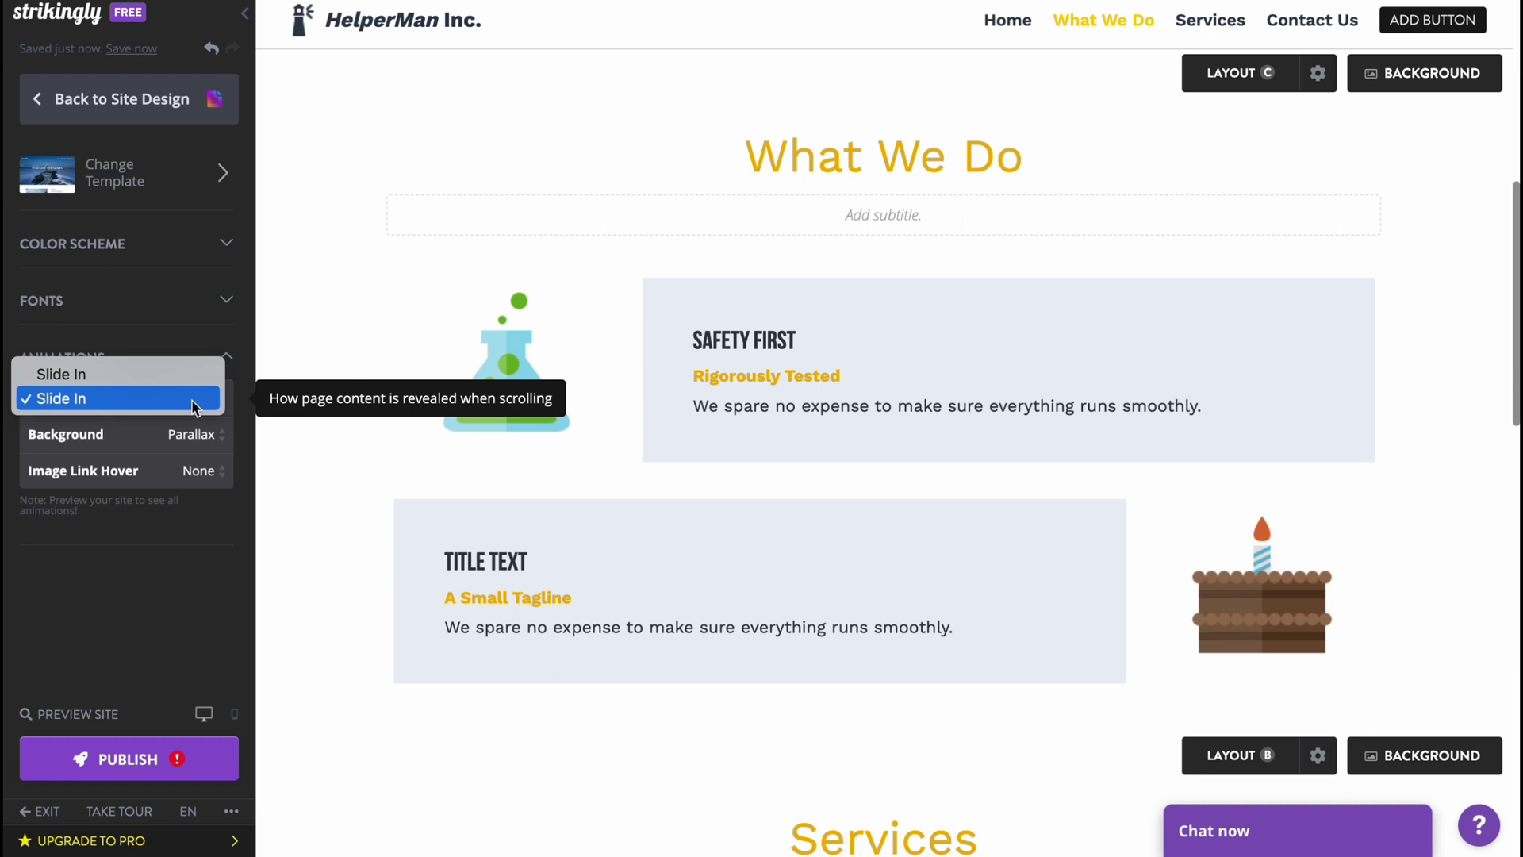
click(125, 376)
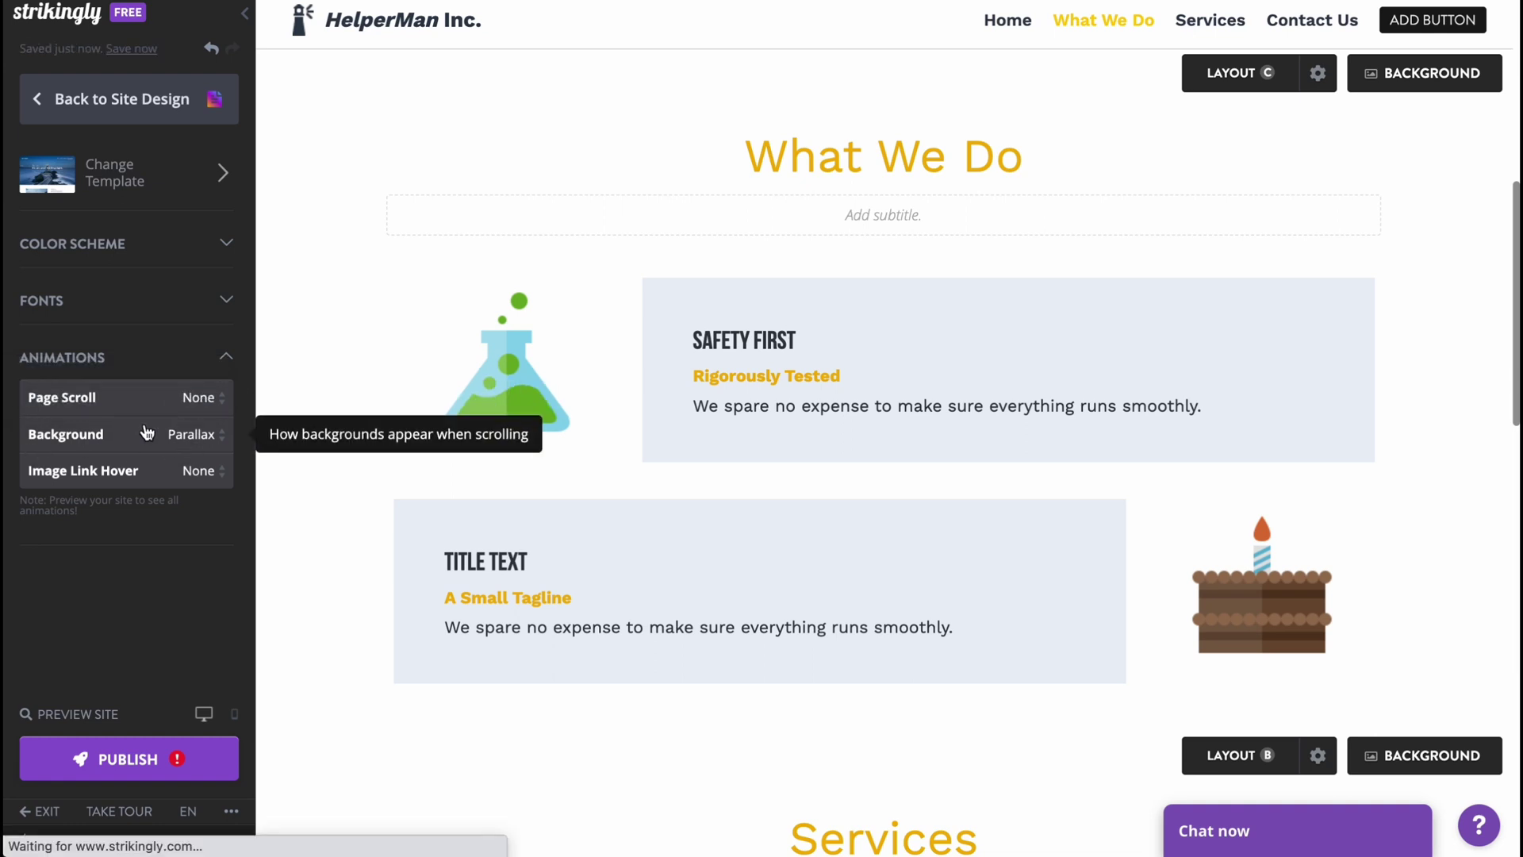
click(193, 445)
click(87, 411)
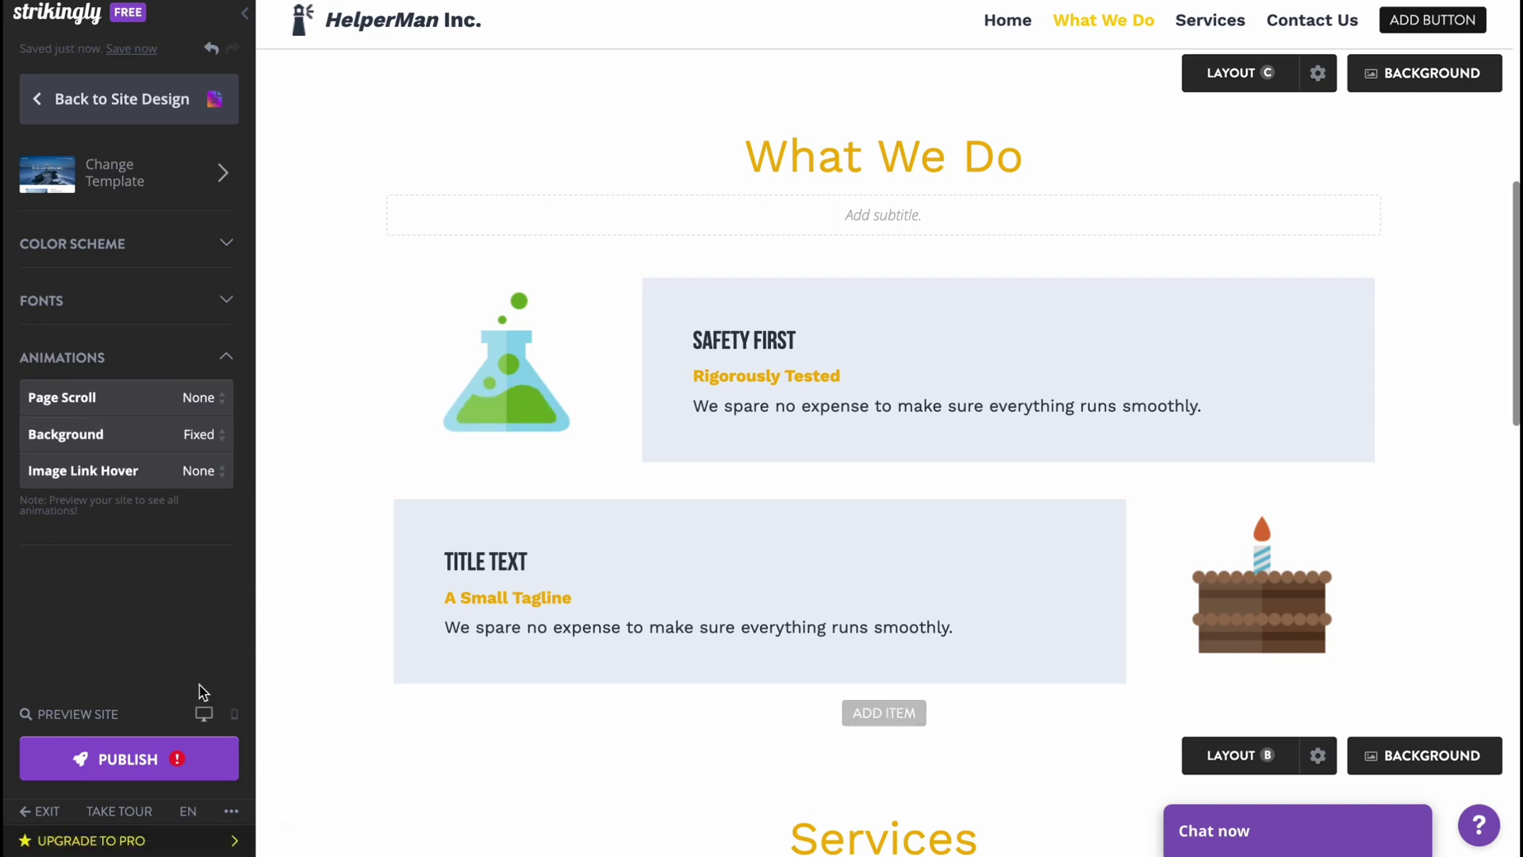
scroll(622, 537, up, 8)
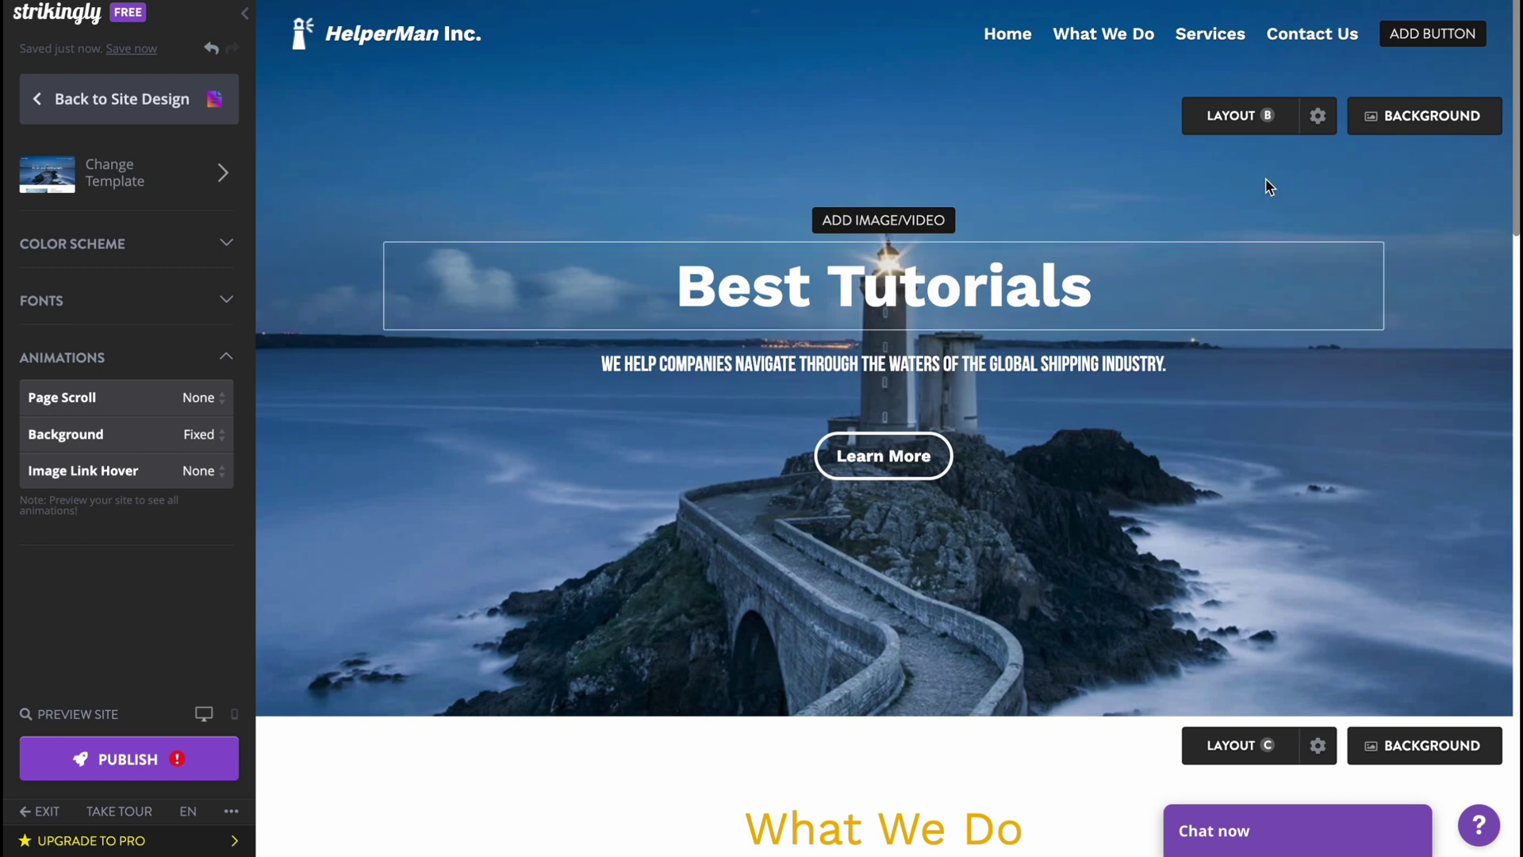
Set the hero background image to the old city street buildings photo.
click(1318, 117)
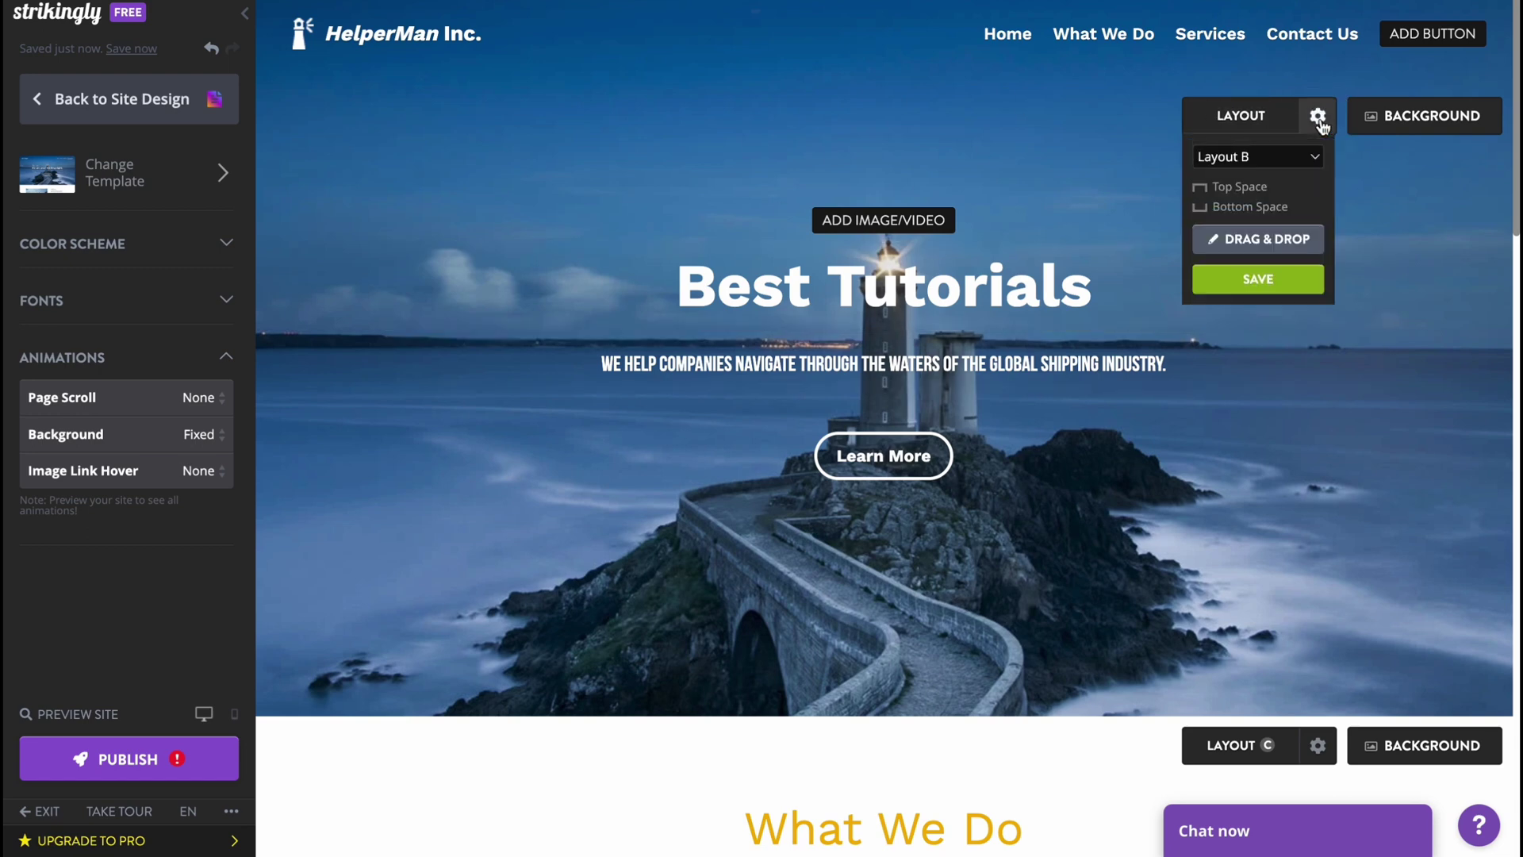
click(1463, 123)
click(1394, 189)
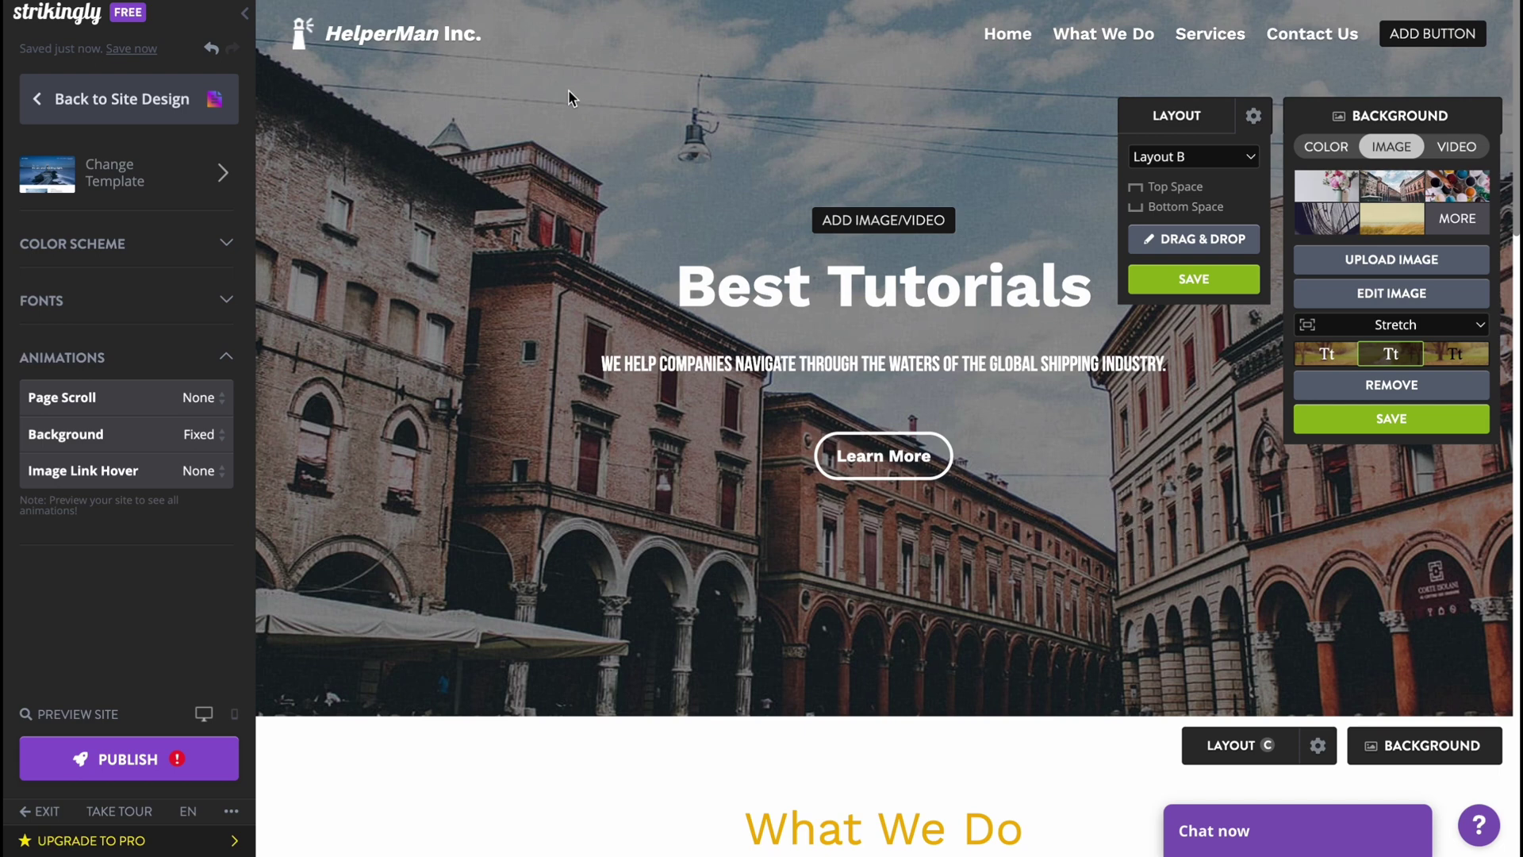
click(1458, 115)
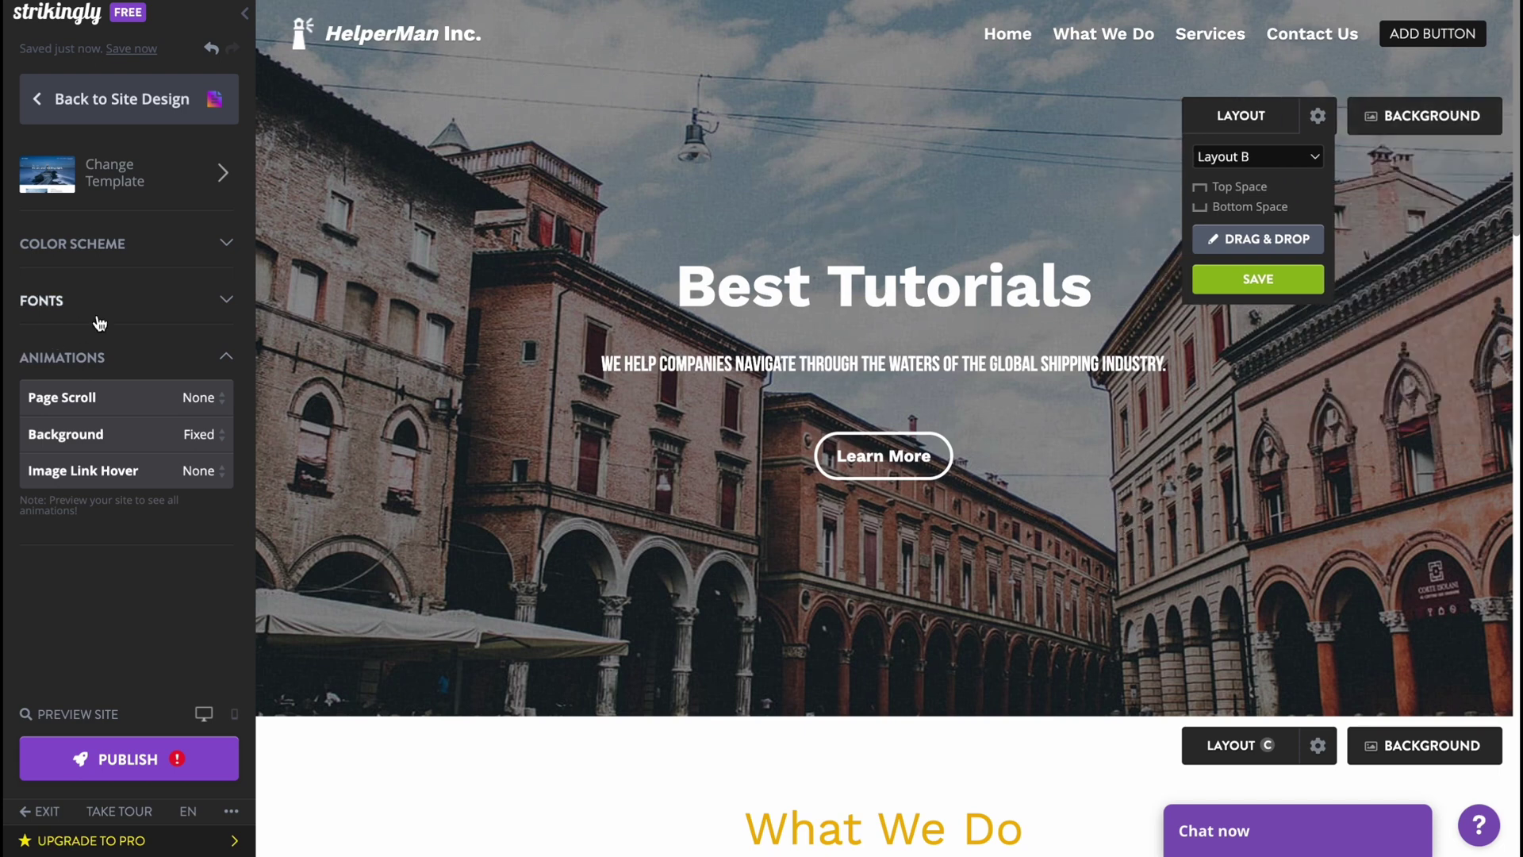
Start publishing, view the upgrade plans and dismiss them to reach the Choose a Domain dialog.
click(108, 756)
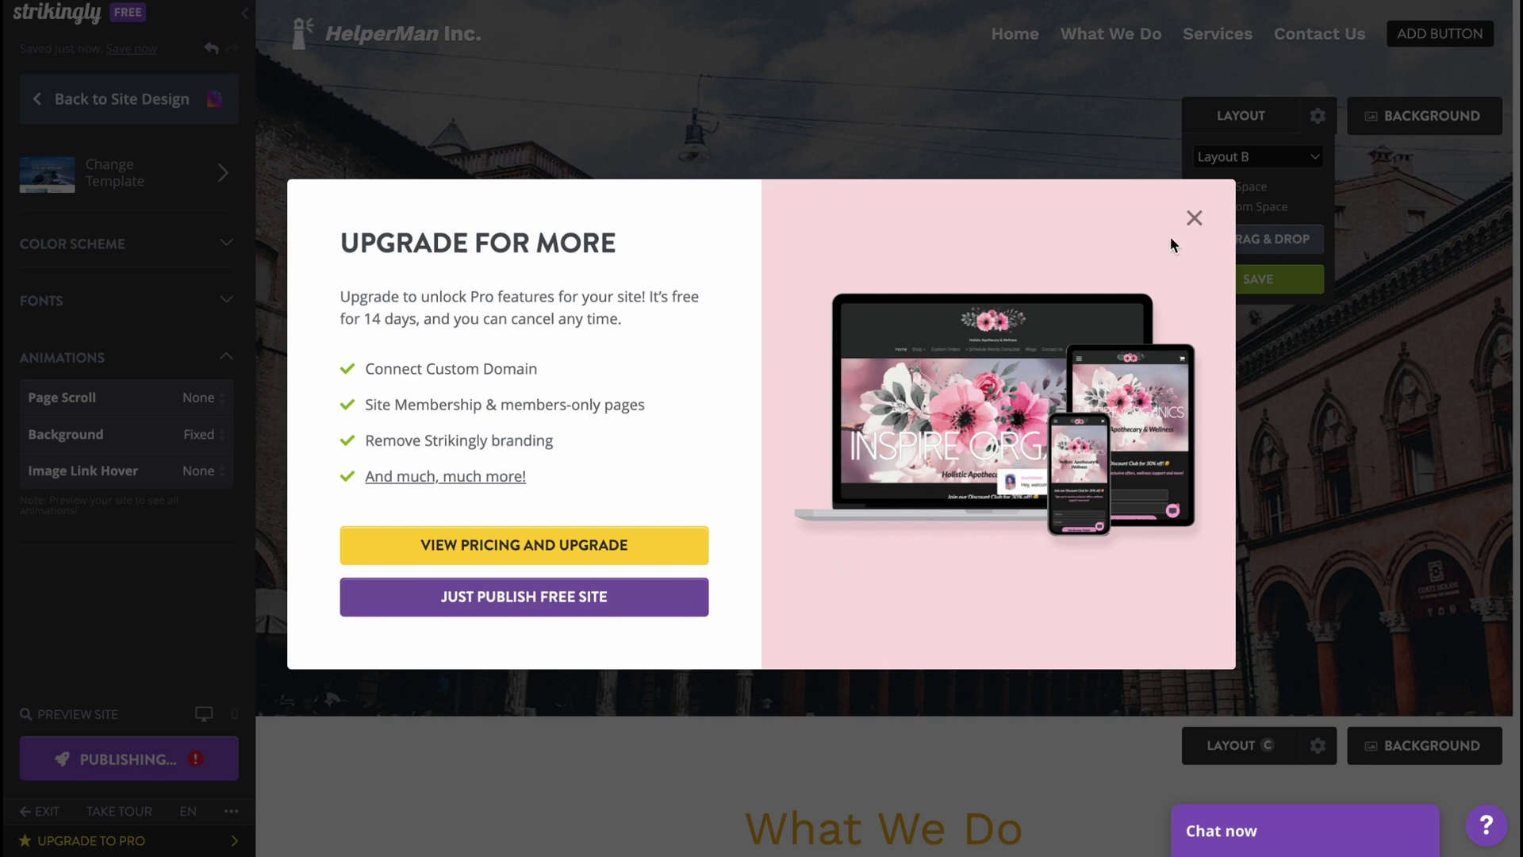
click(495, 555)
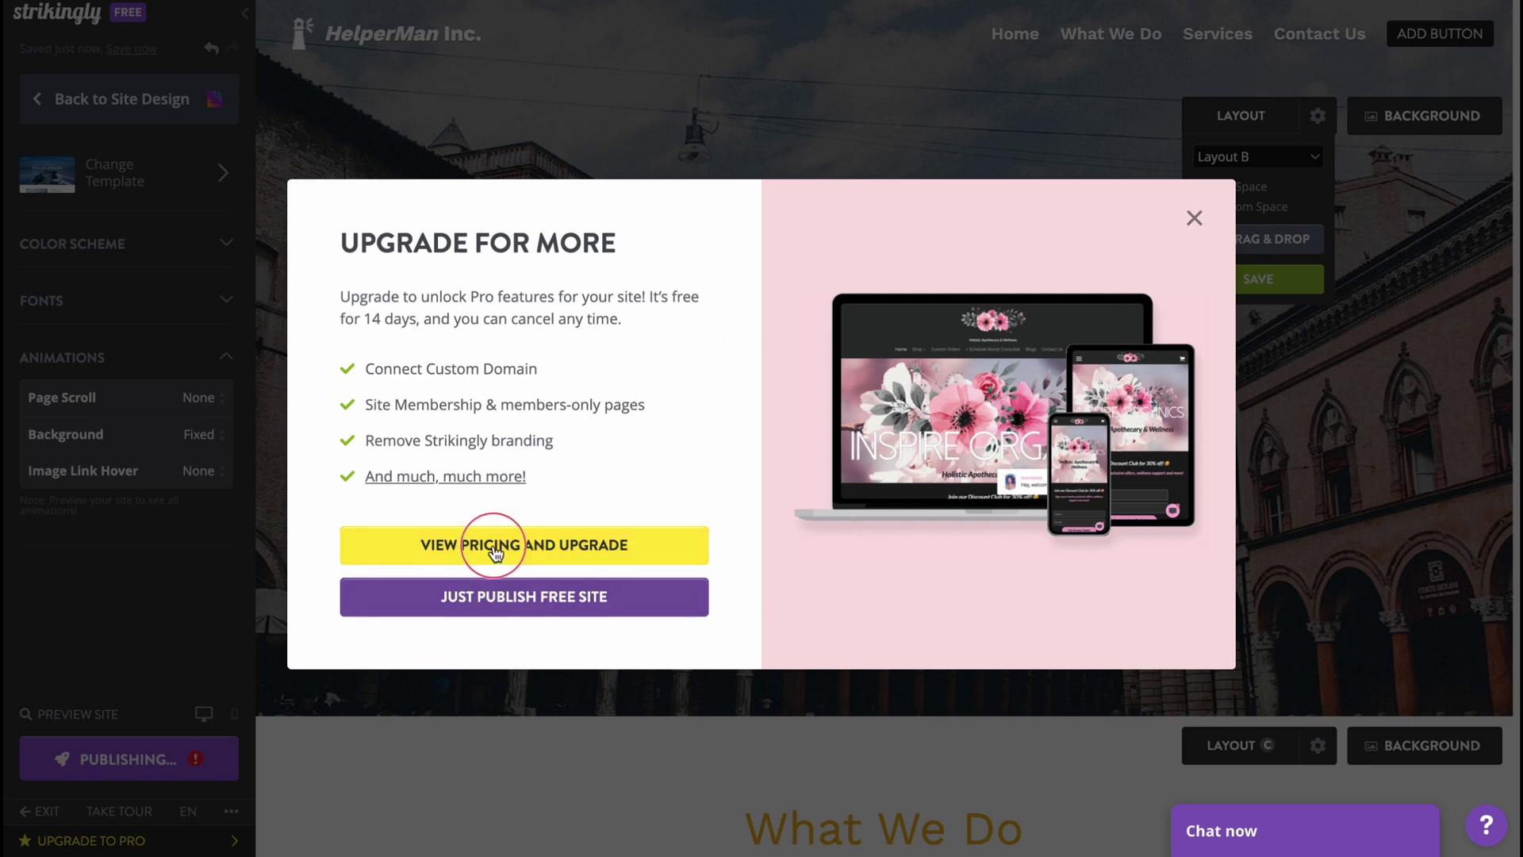
click(1192, 226)
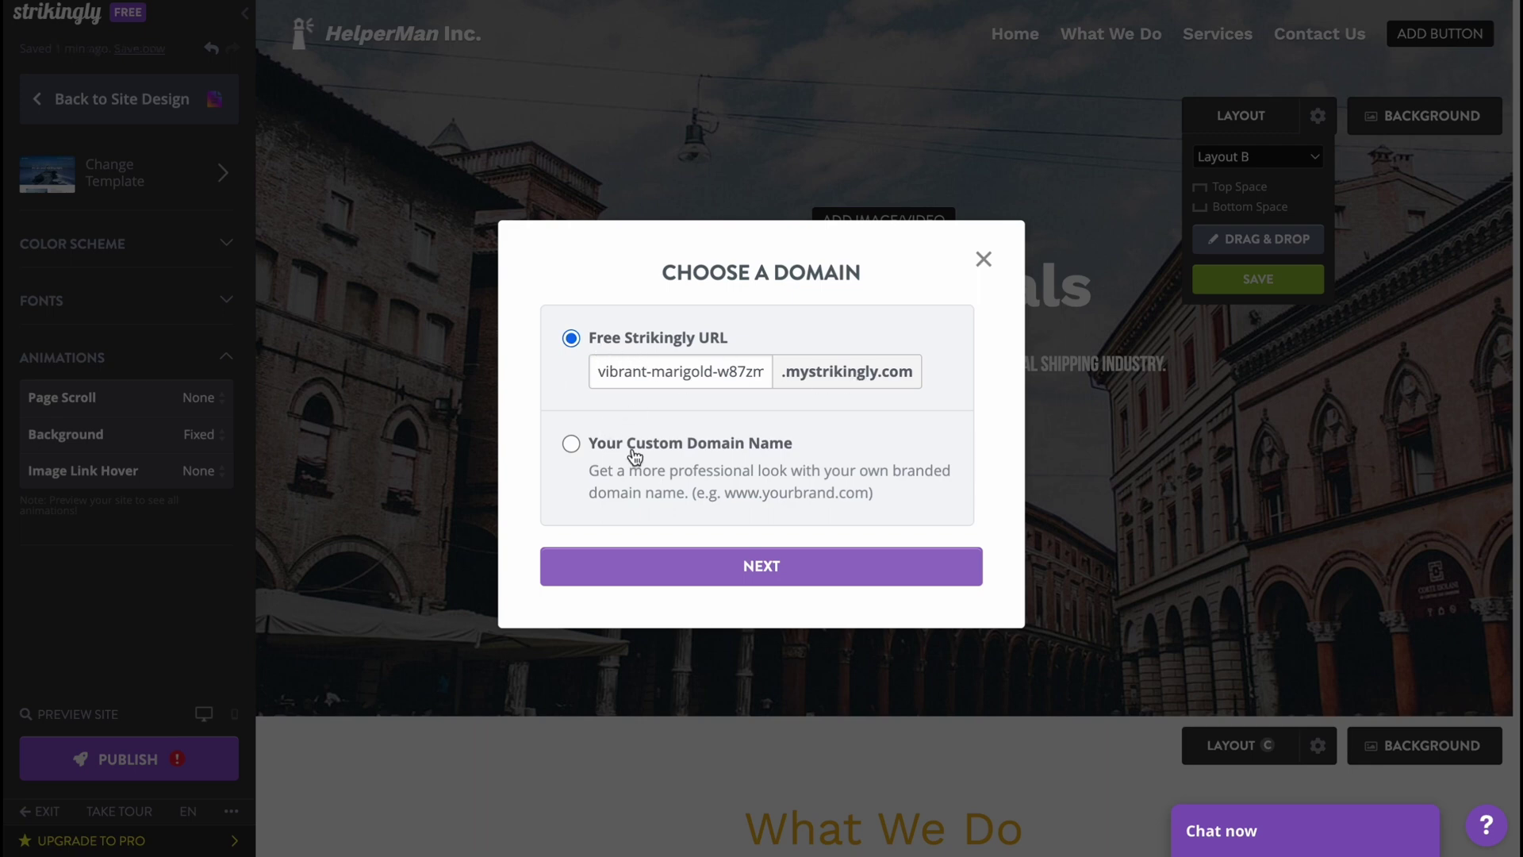
Accept the free mystrikingly.com address and publish the HelperMan Inc. site live.
click(764, 567)
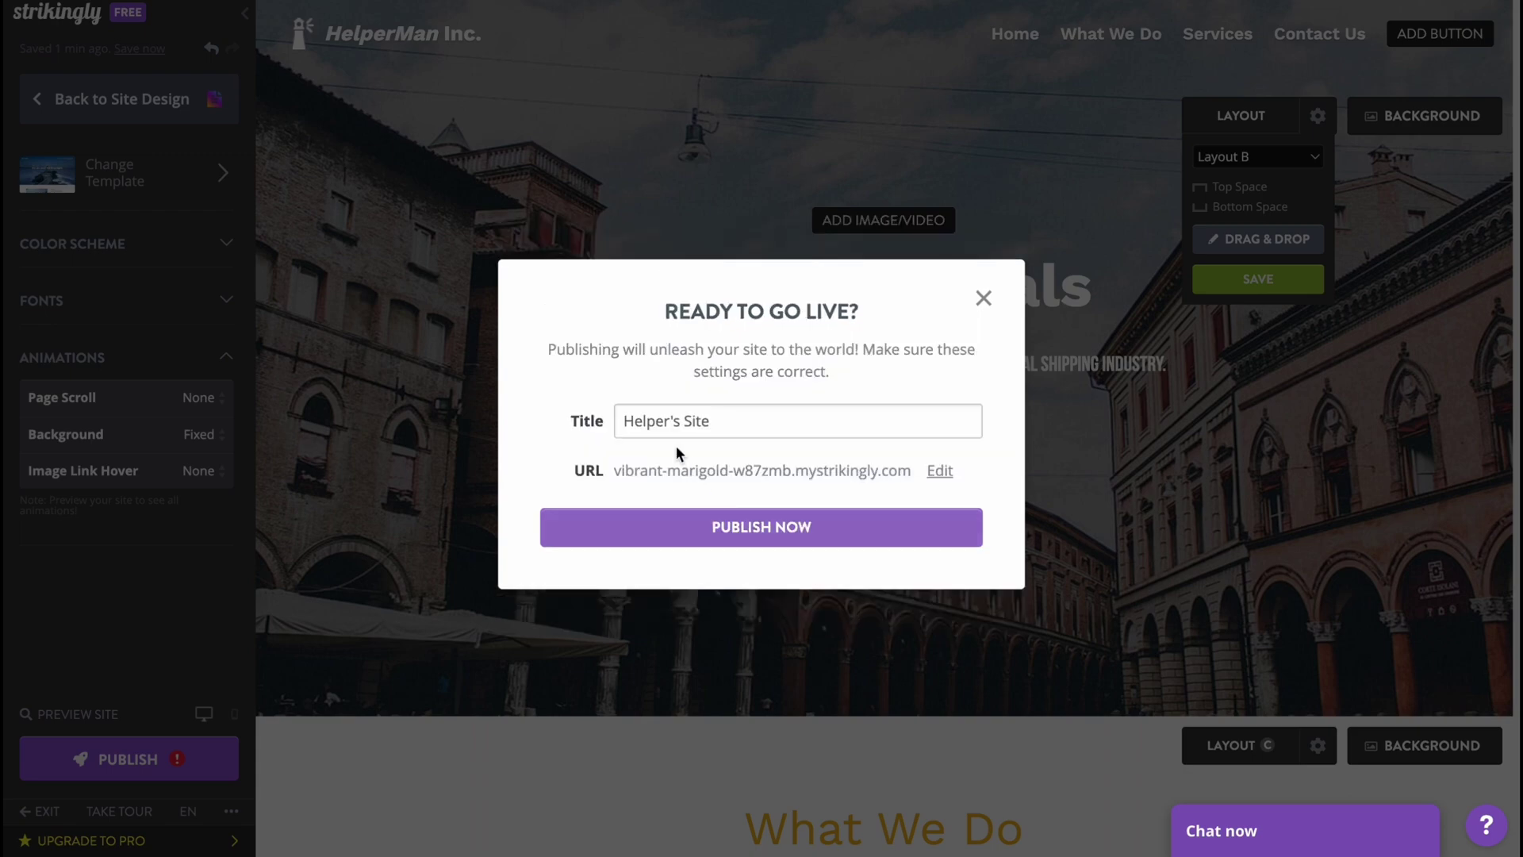
click(782, 535)
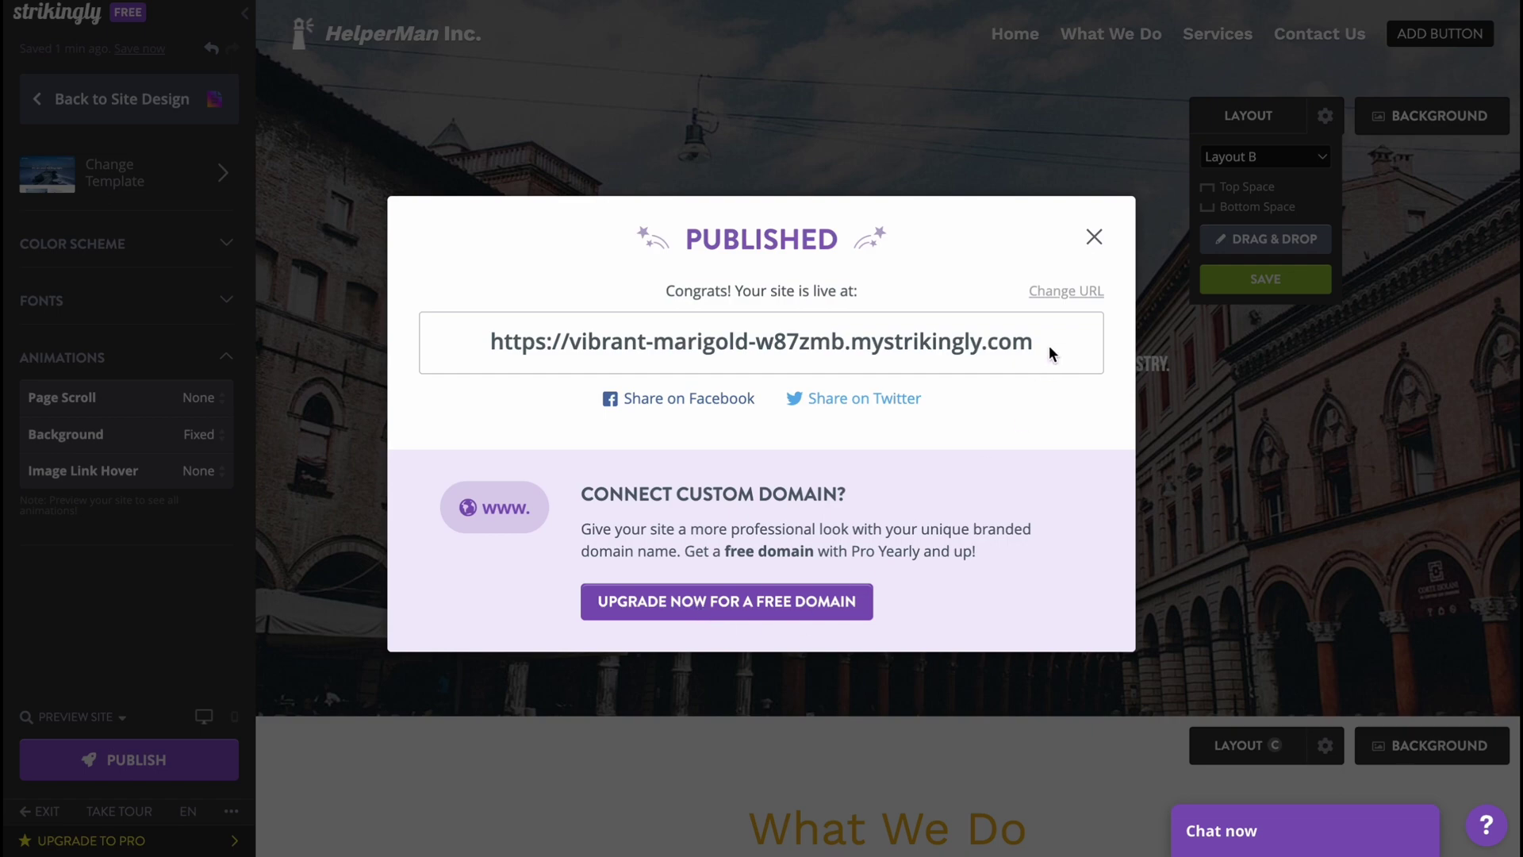
Close the published confirmation, scroll through the site's sections, and open the What We Do flask image.
click(1098, 238)
scroll(1064, 462, down, 10)
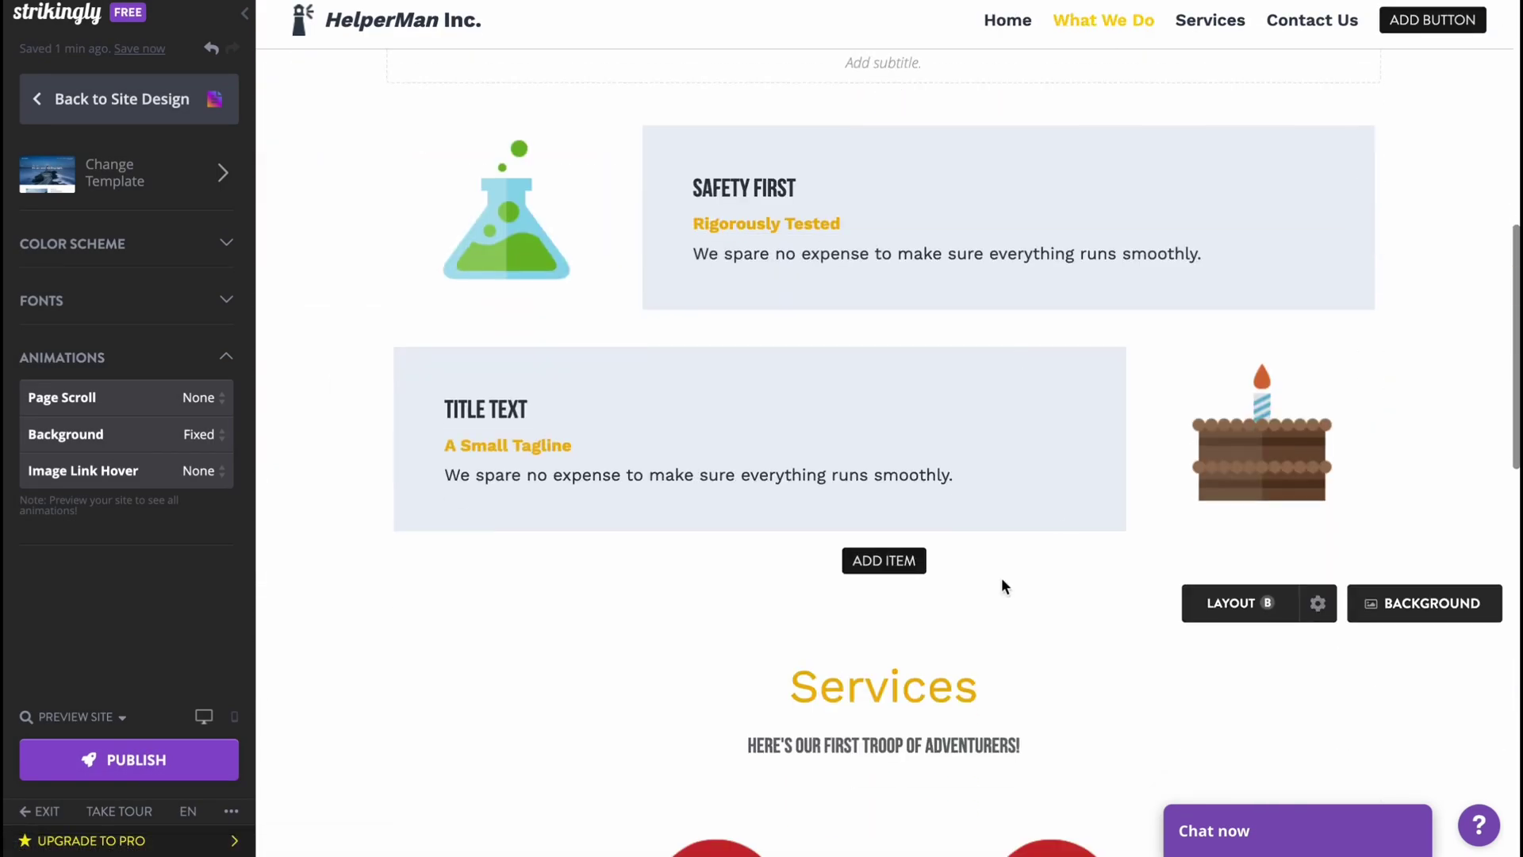
scroll(1001, 577, down, 5)
scroll(754, 583, down, 15)
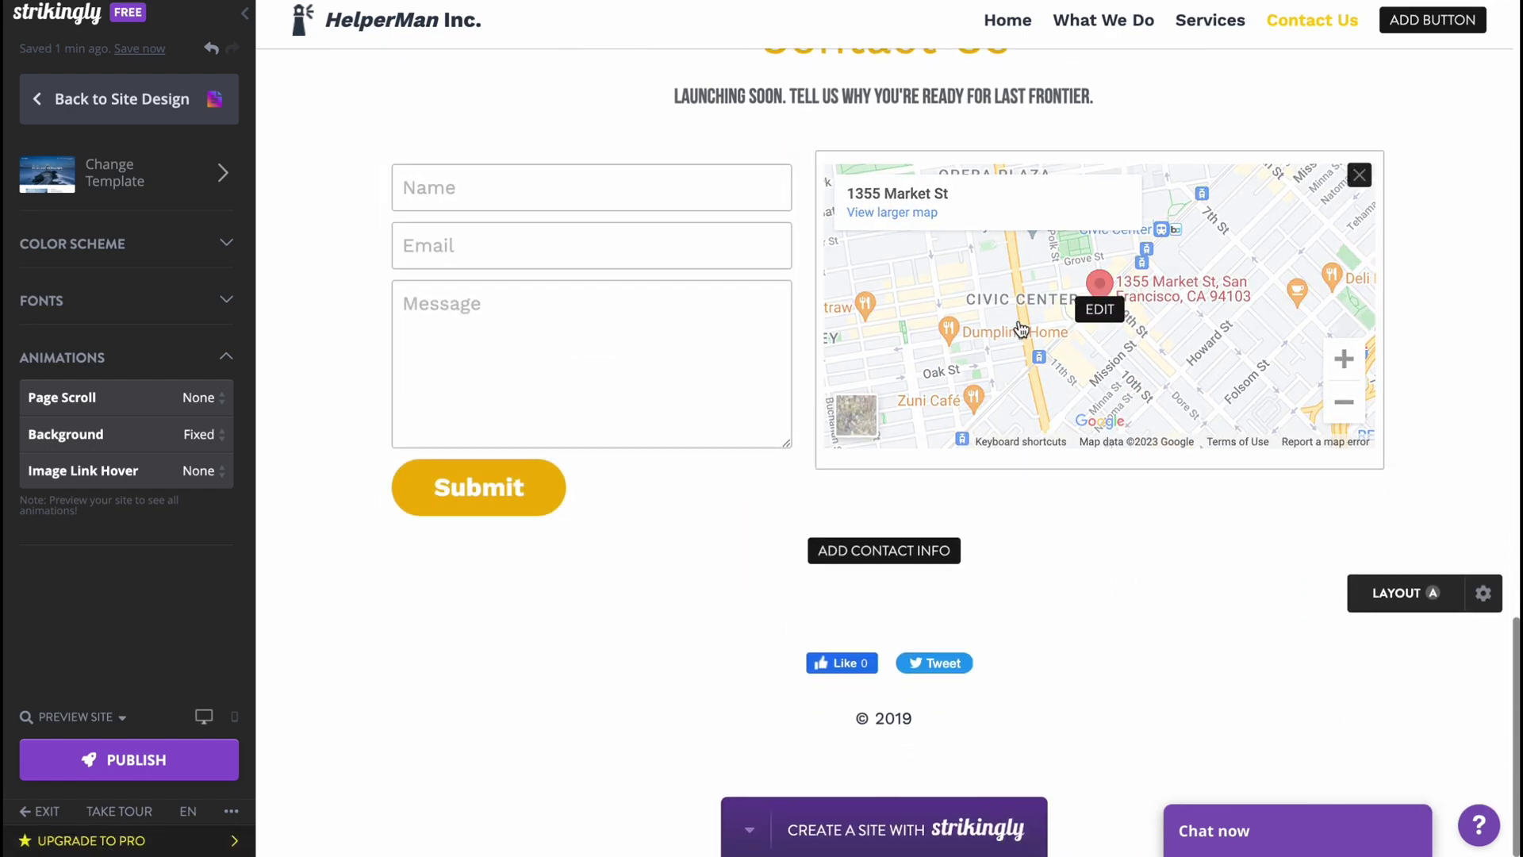
scroll(978, 455, up, 3)
scroll(978, 455, up, 15)
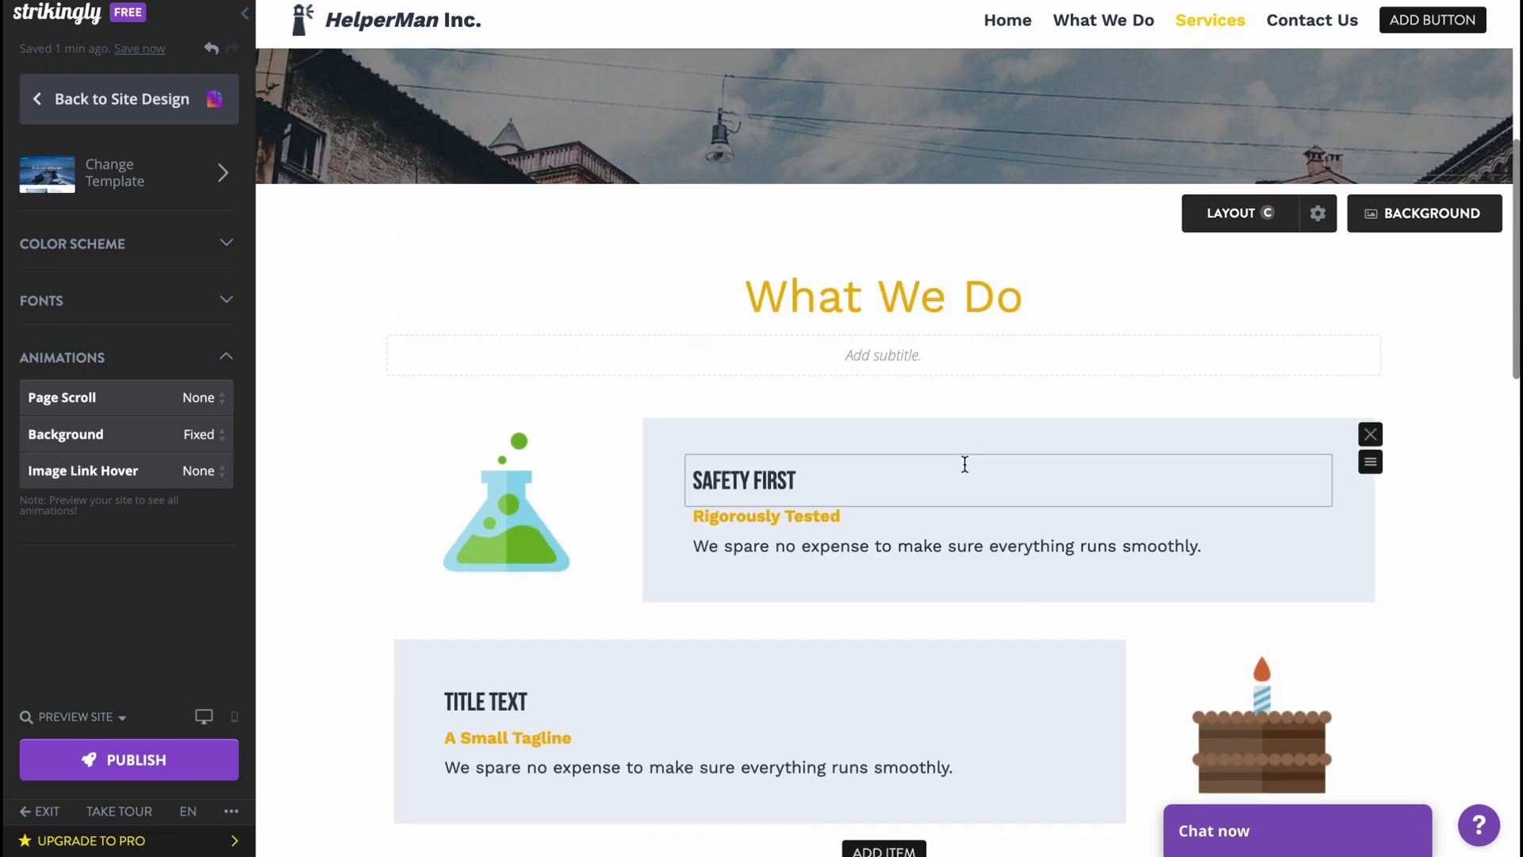
scroll(937, 468, up, 1)
click(503, 466)
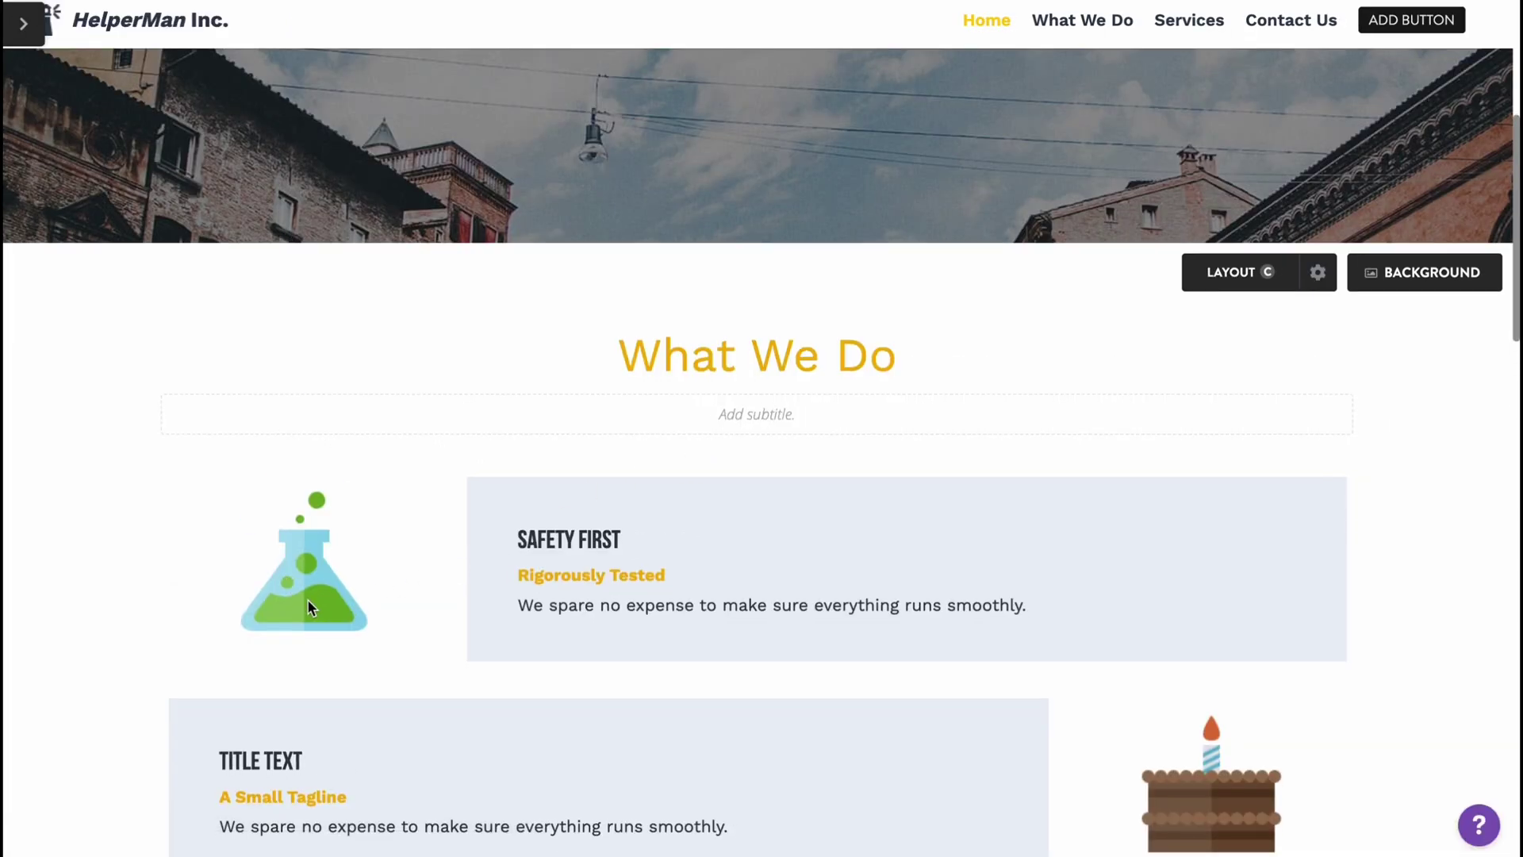
Scroll the Pricing & Upgrade page to review the Limited, Pro and VIP yearly plans.
scroll(347, 587, down, 1)
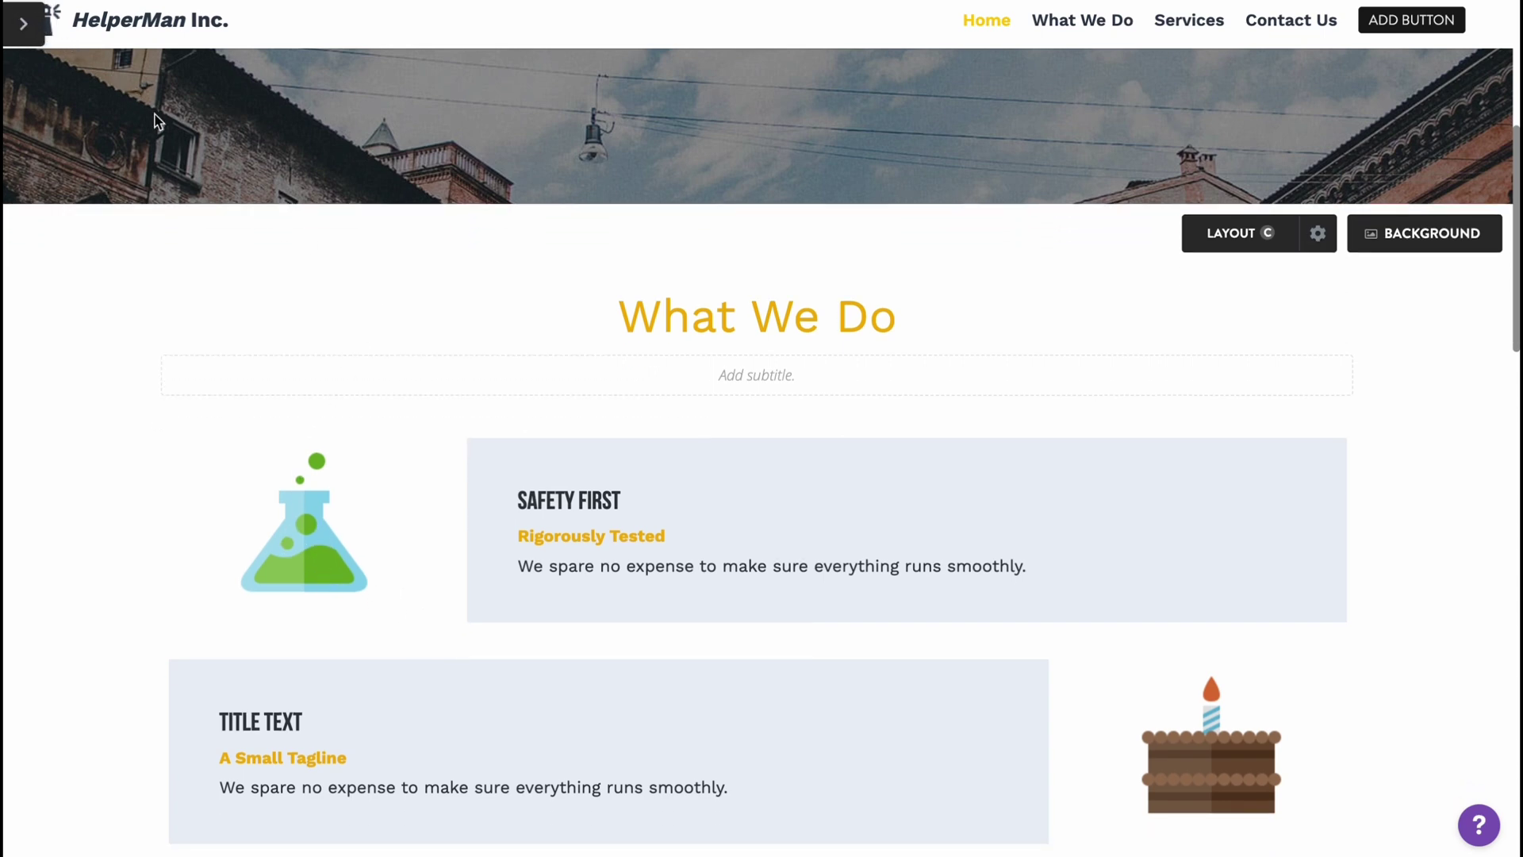
scroll(374, 571, up, 1)
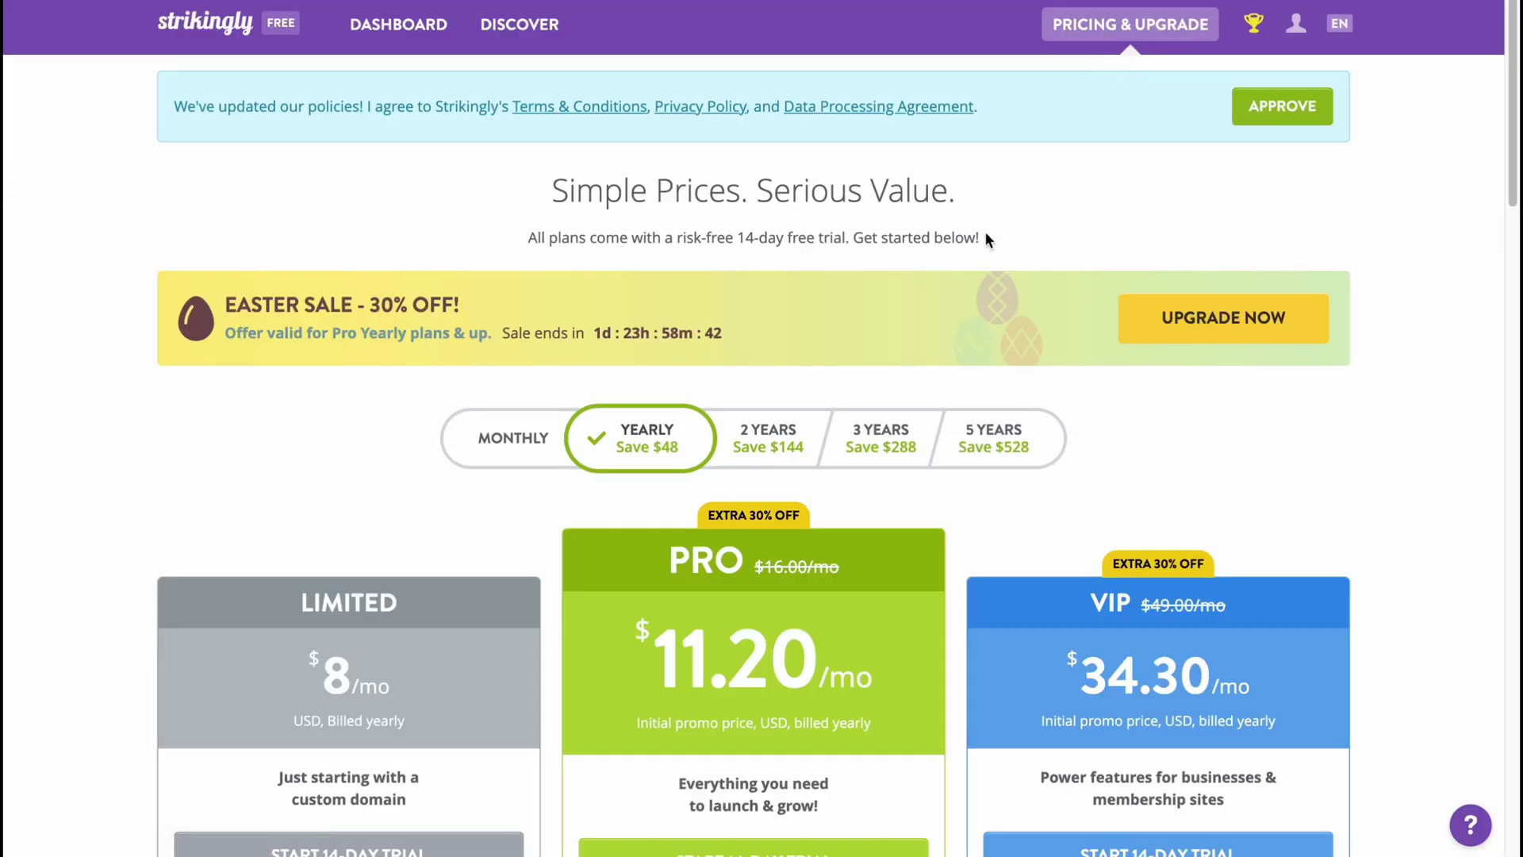
scroll(967, 387, down, 4)
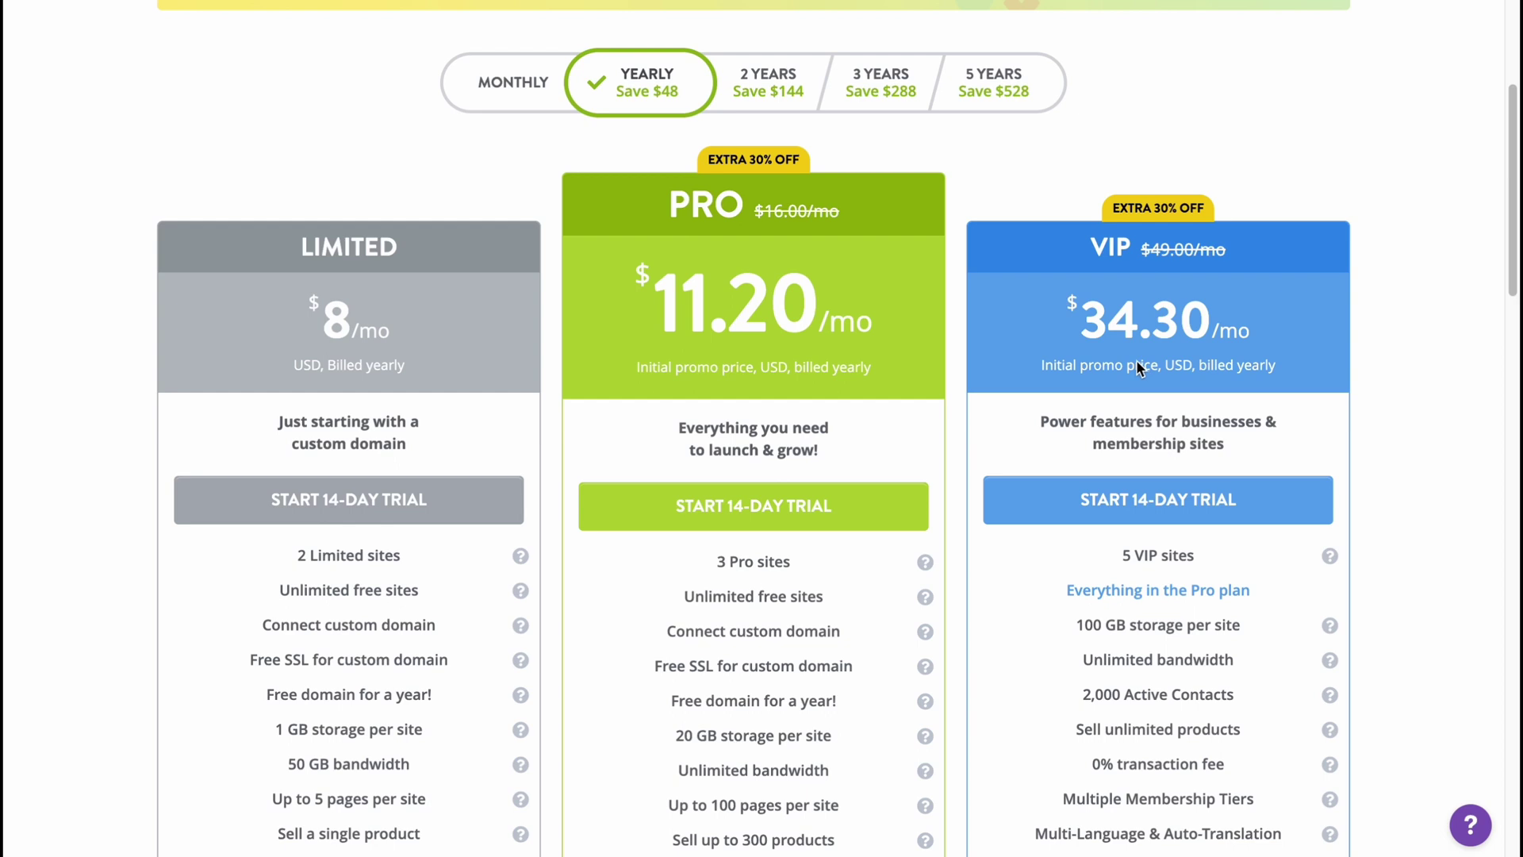
scroll(1136, 367, down, 3)
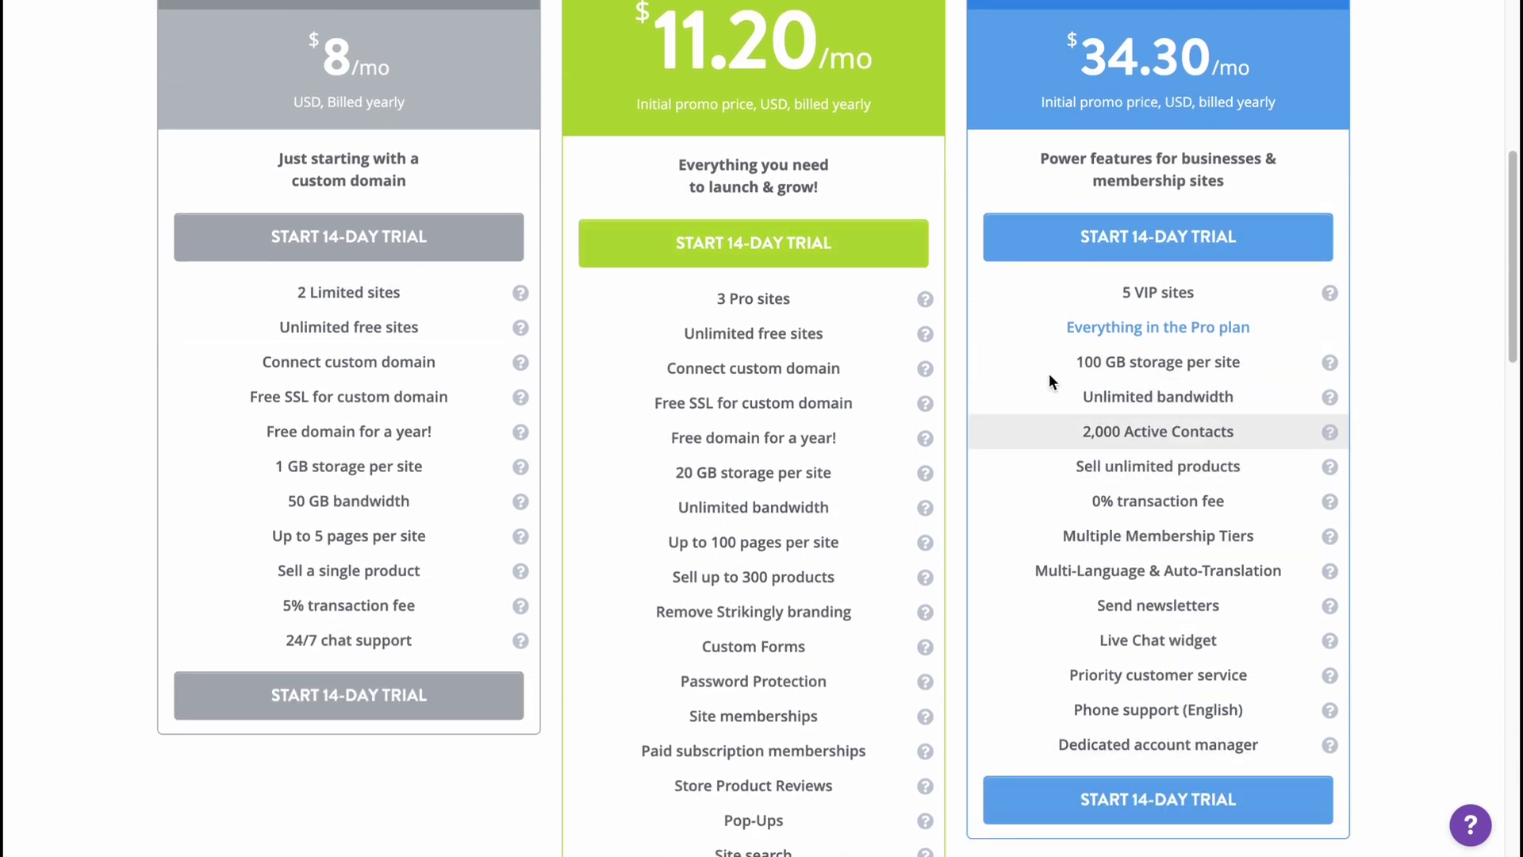
scroll(337, 370, up, 3)
scroll(349, 381, down, 2)
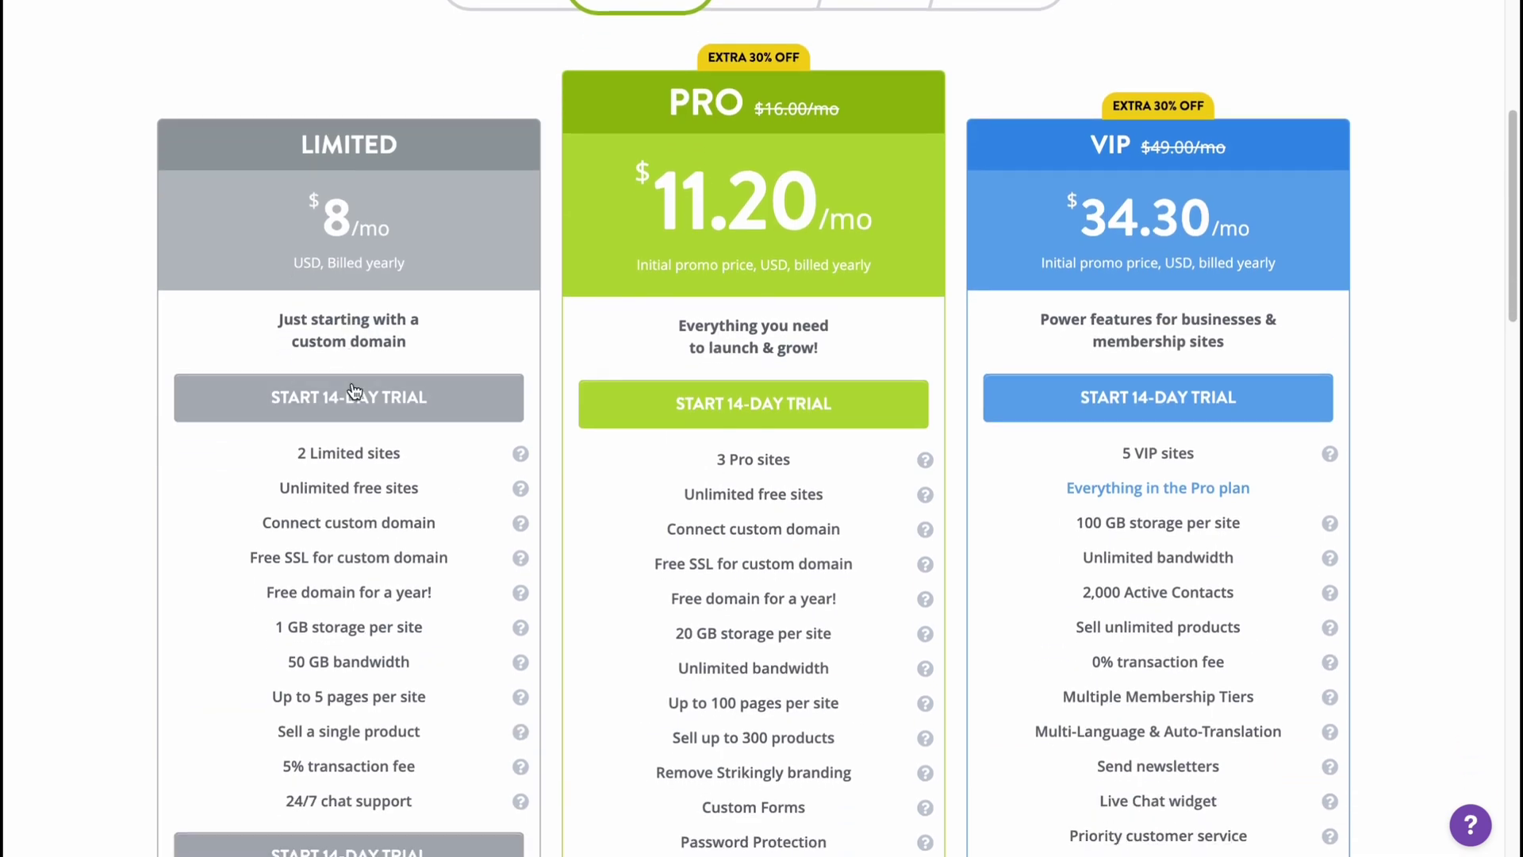
scroll(355, 387, down, 1)
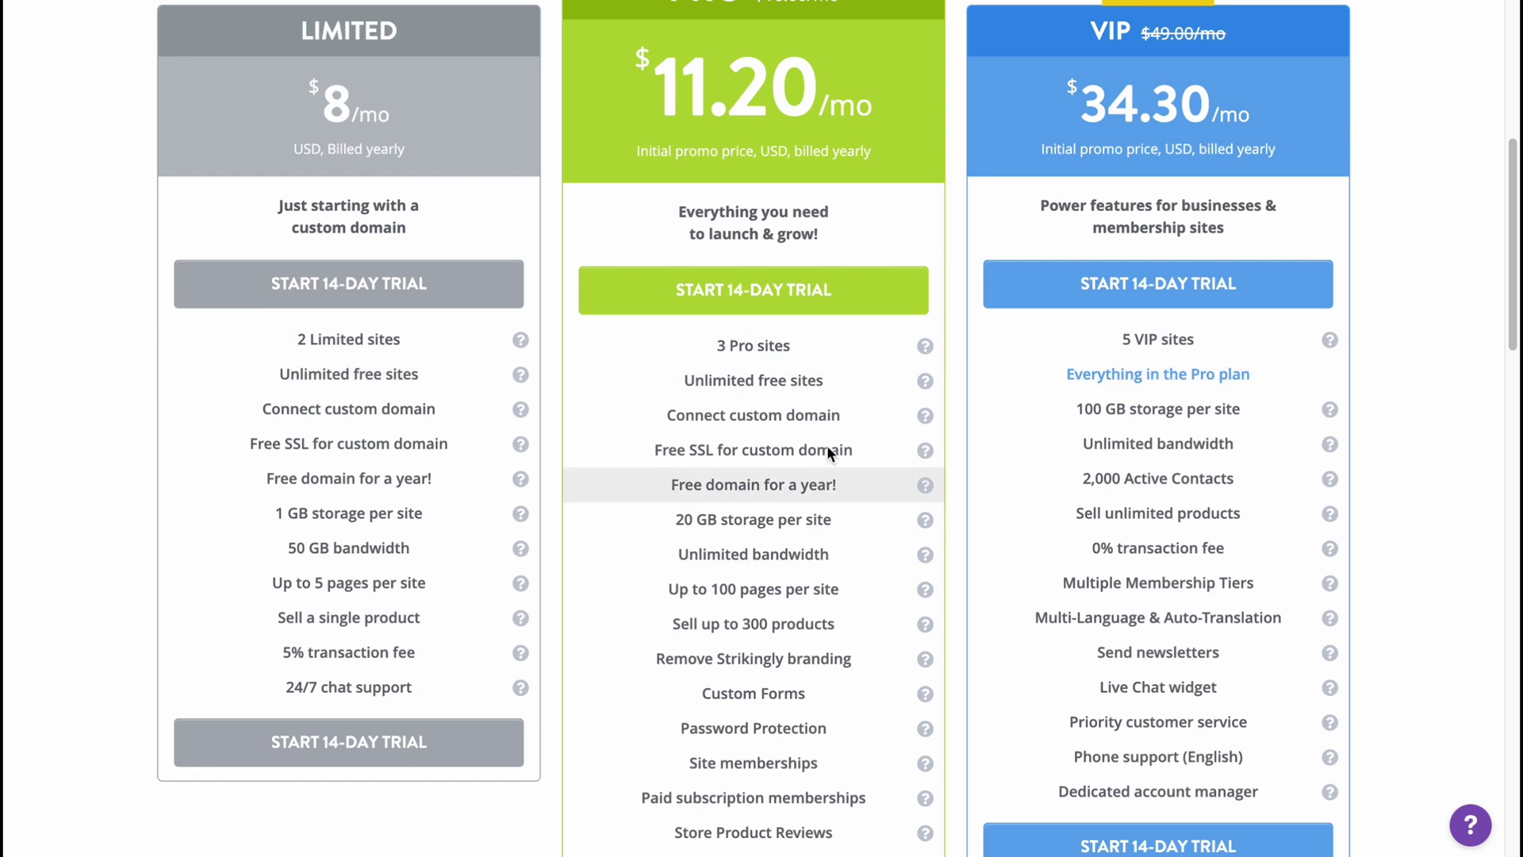
scroll(763, 508, down, 3)
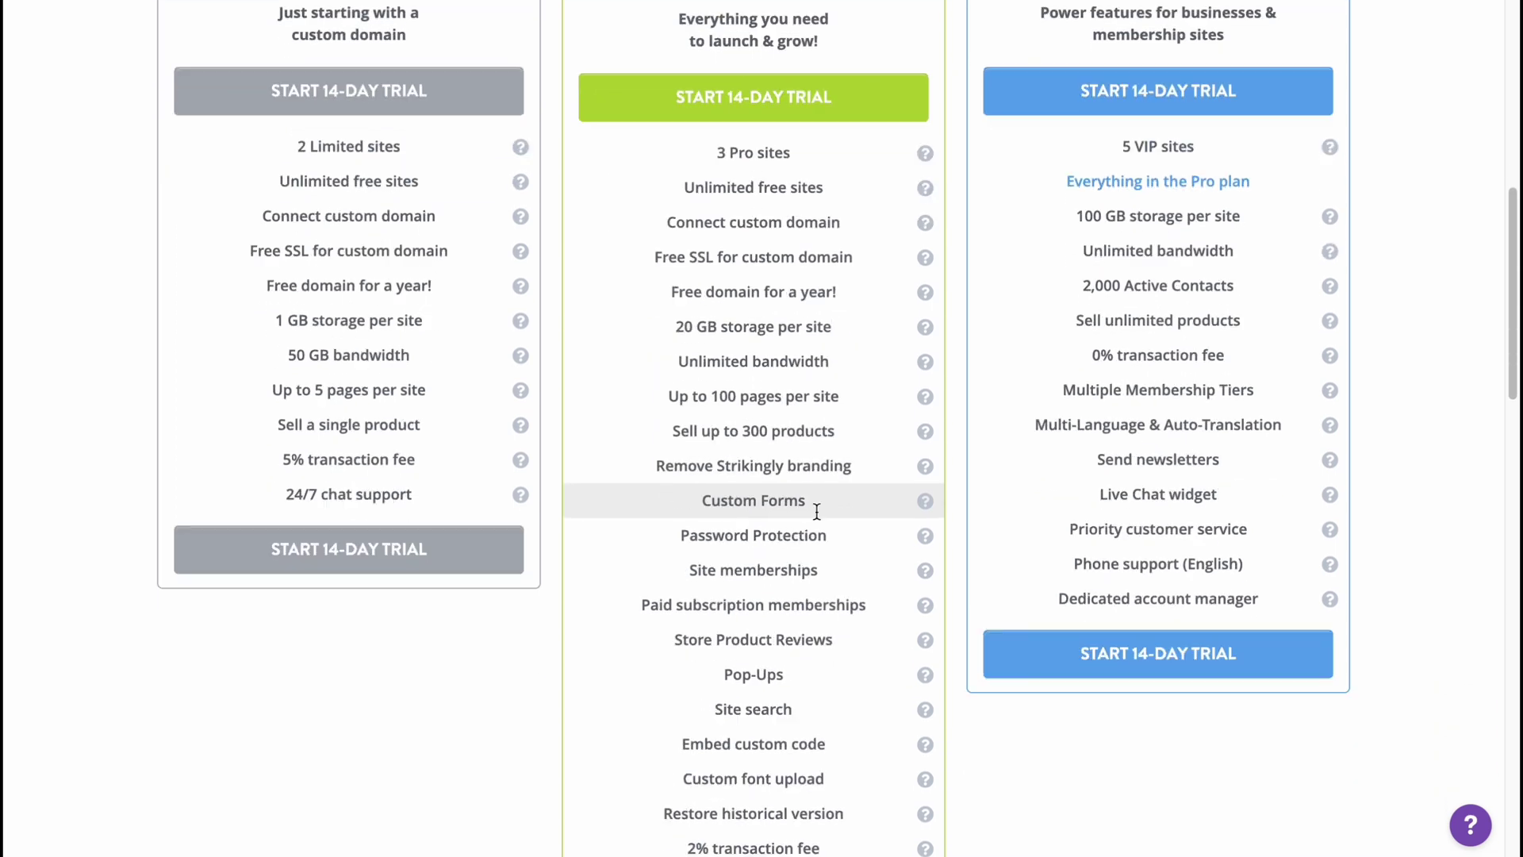
scroll(806, 401, up, 10)
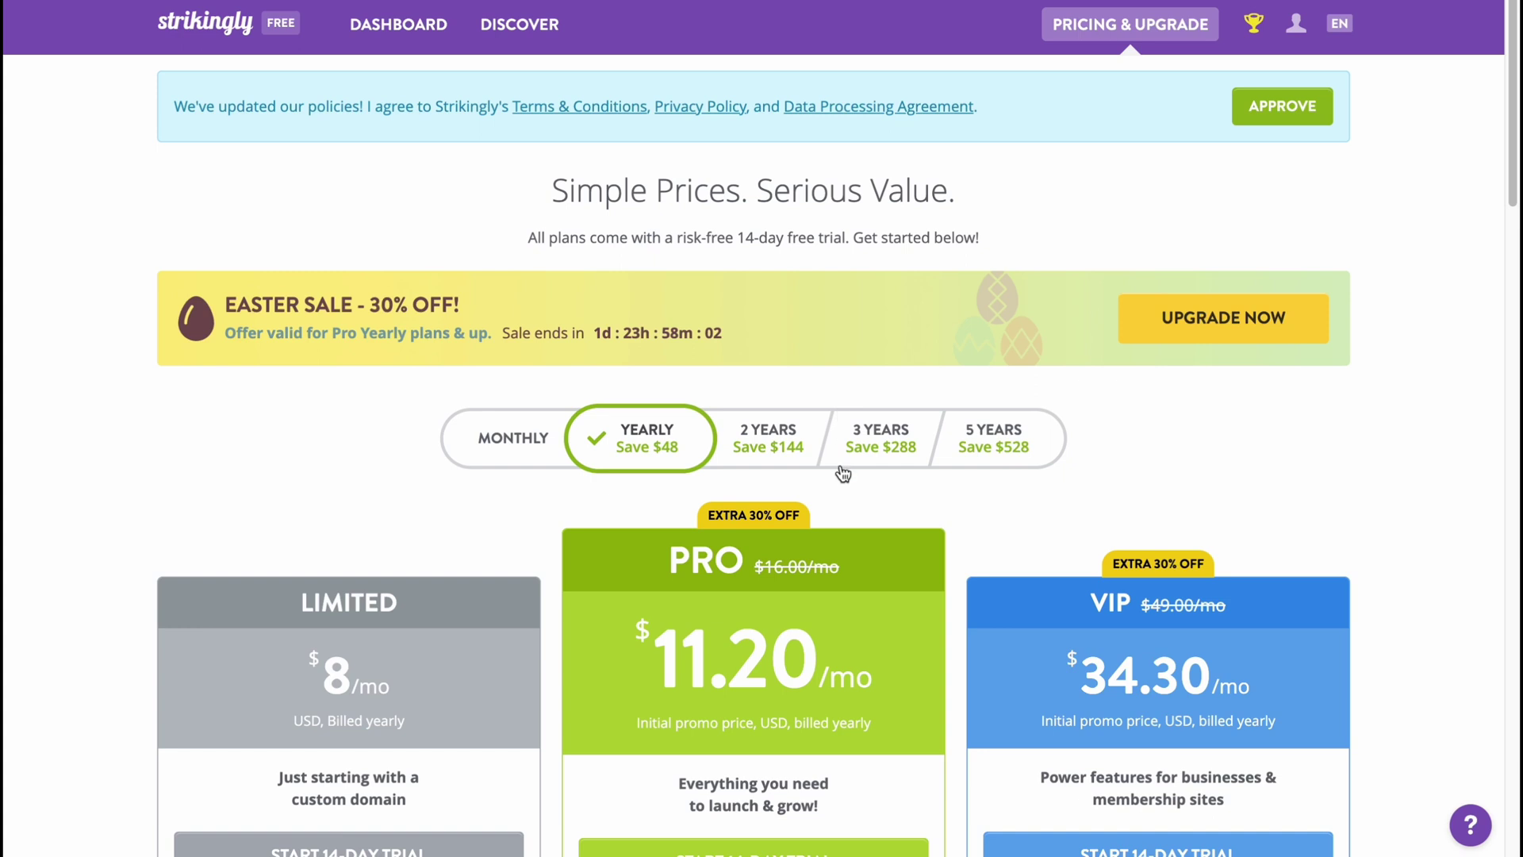
scroll(774, 597, down, 1)
scroll(730, 503, down, 1)
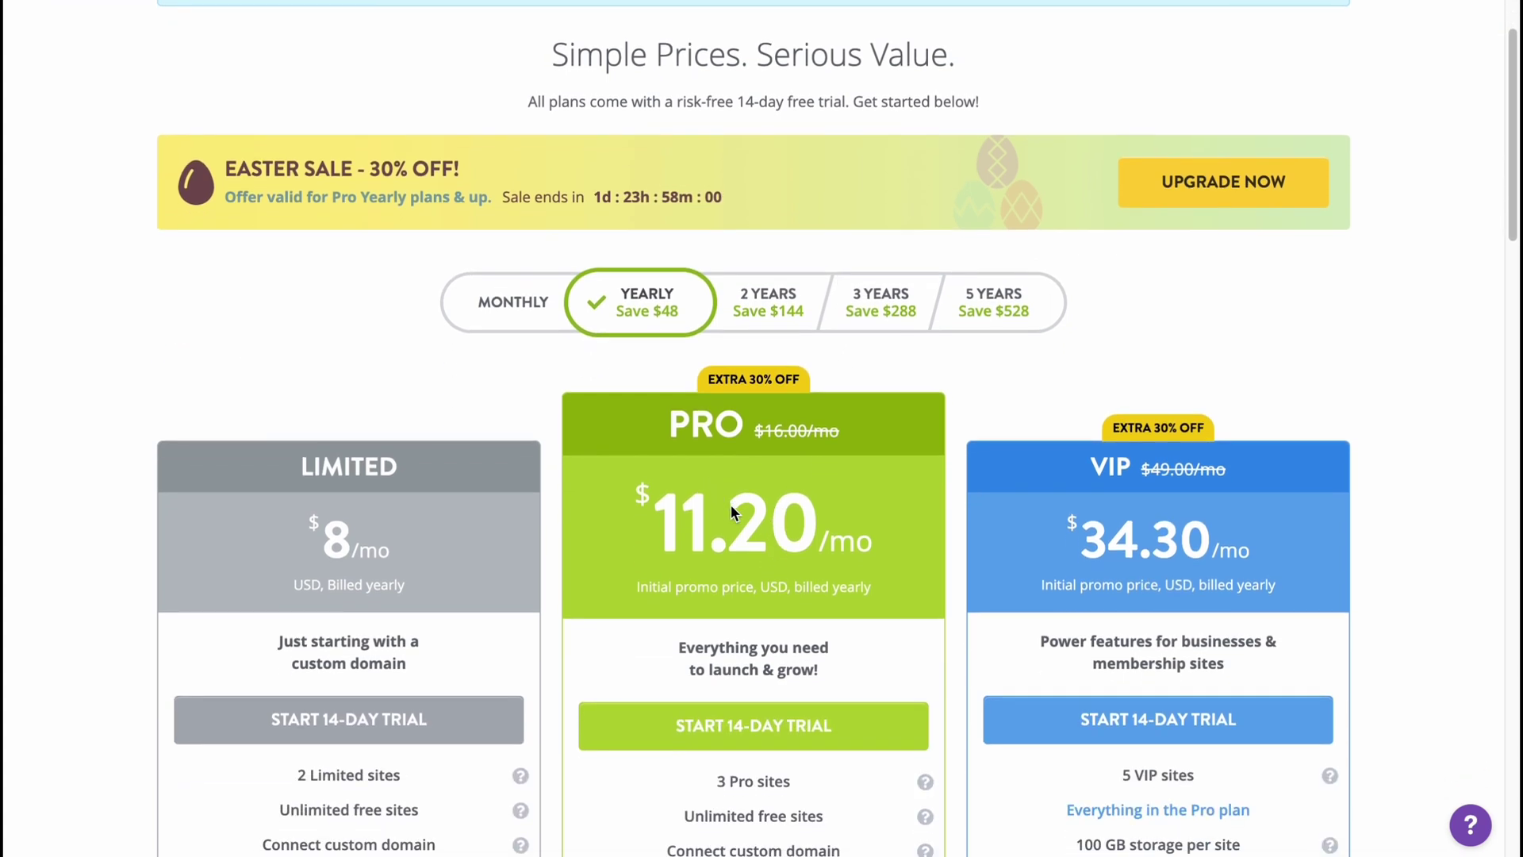
scroll(730, 503, down, 1)
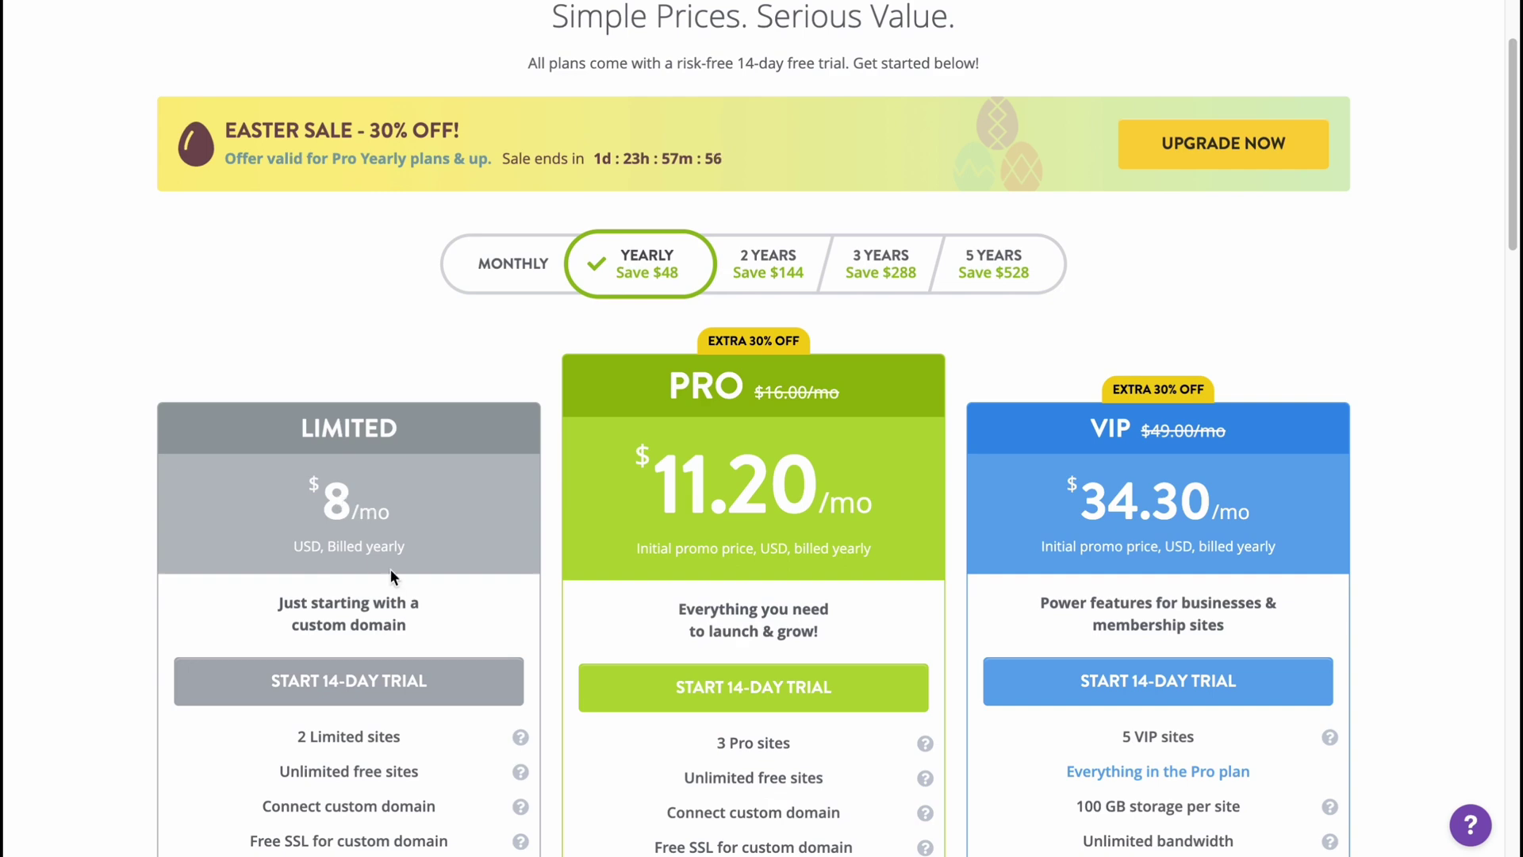
scroll(928, 674, down, 2)
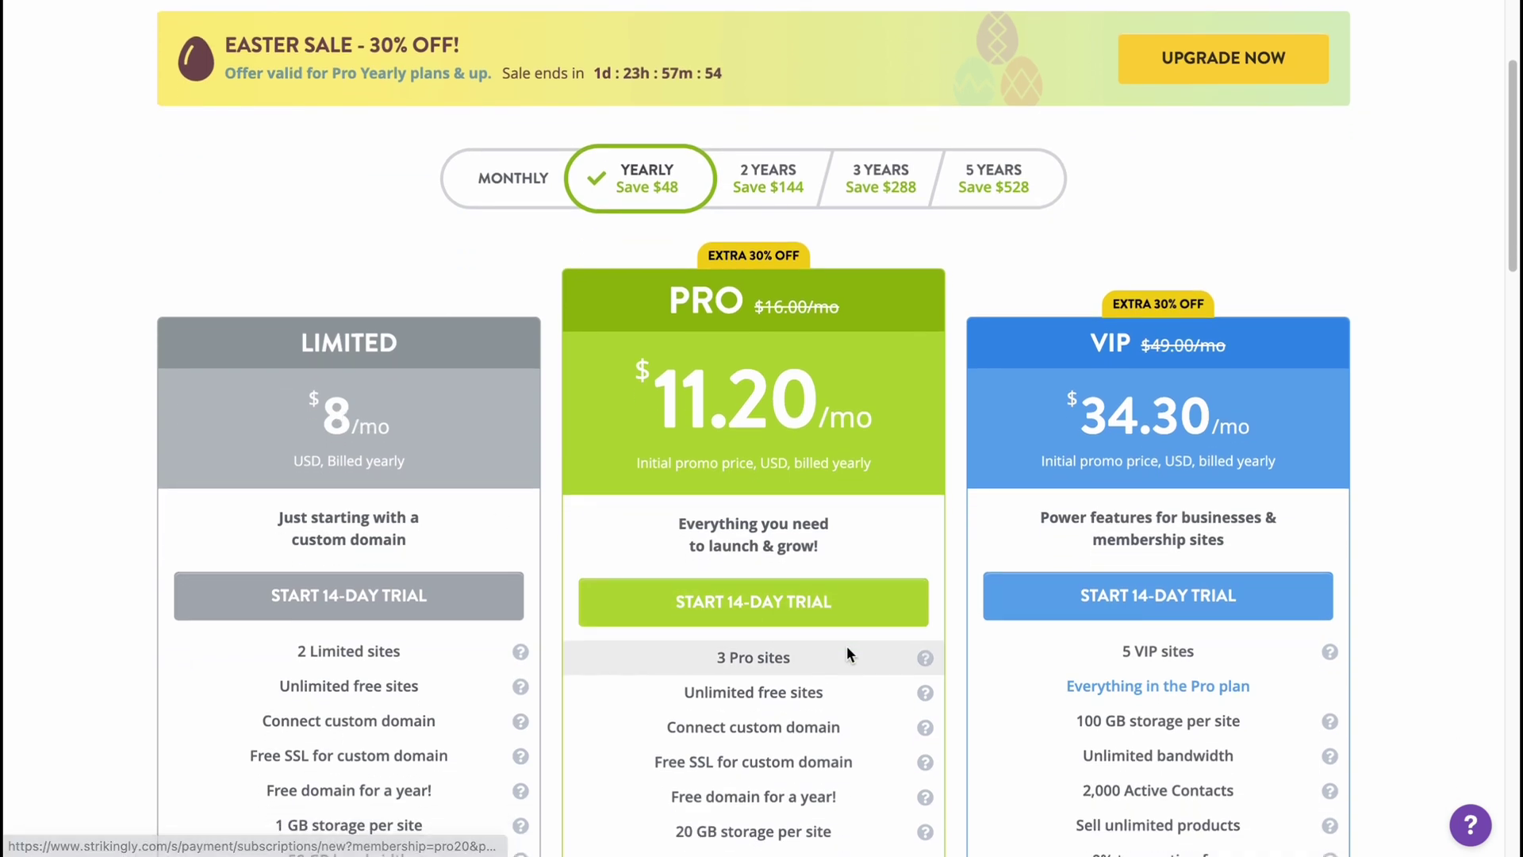
scroll(846, 654, down, 10)
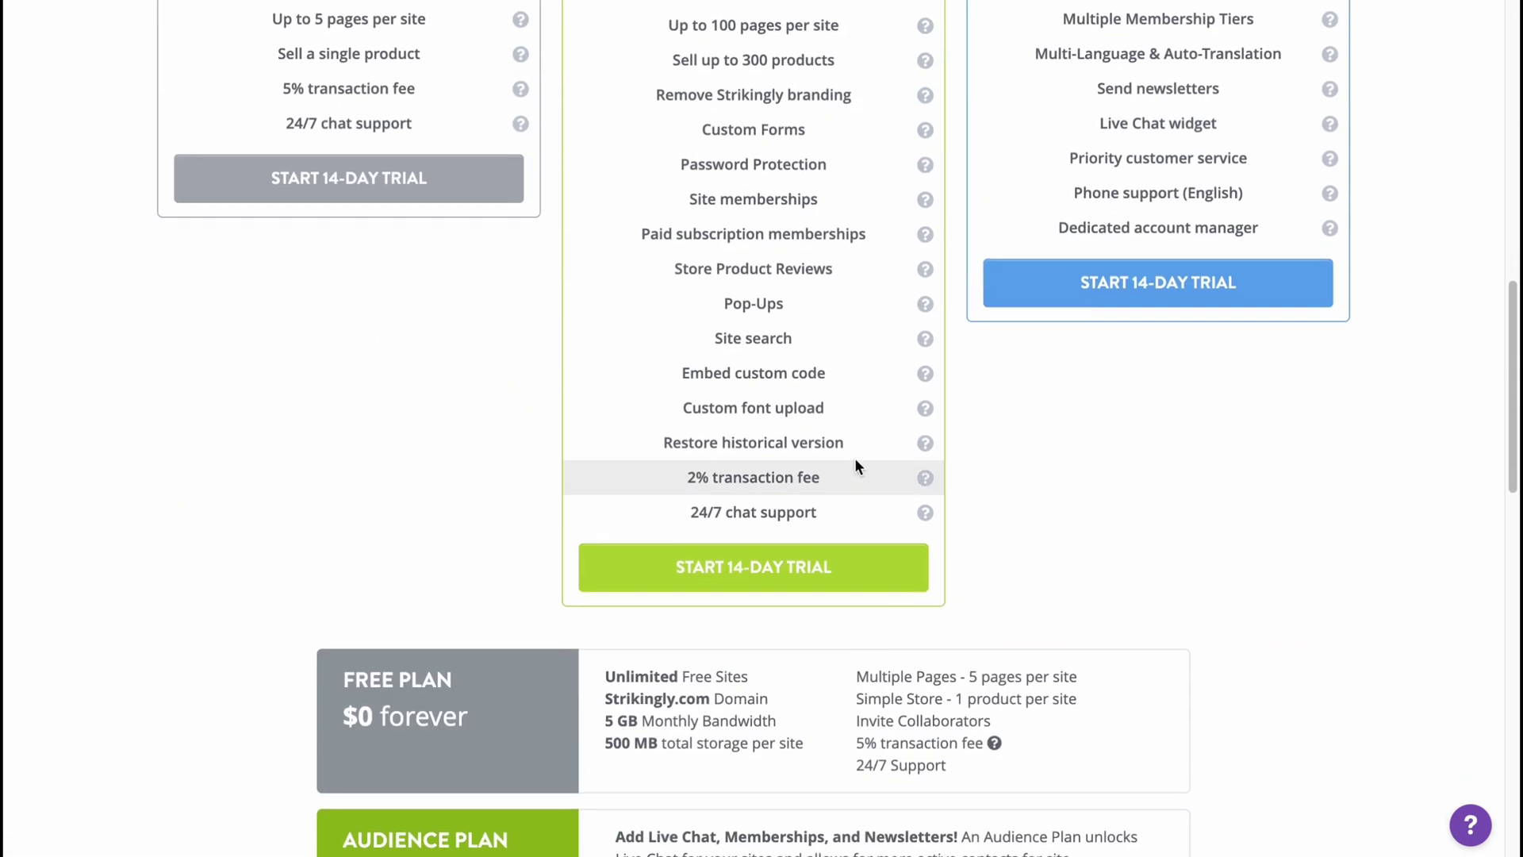
scroll(673, 507, down, 1)
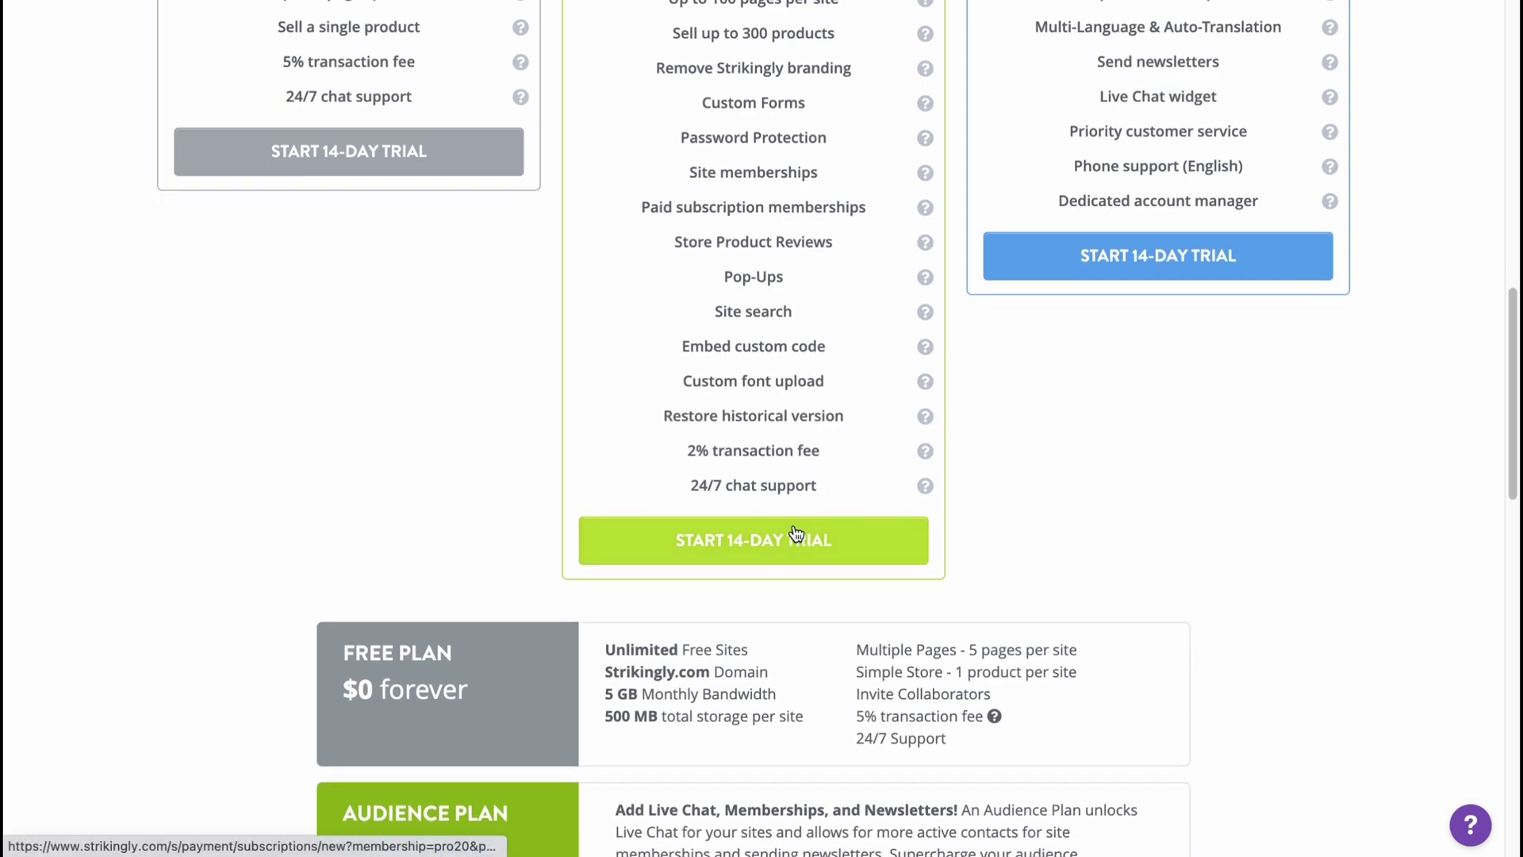
scroll(797, 533, down, 3)
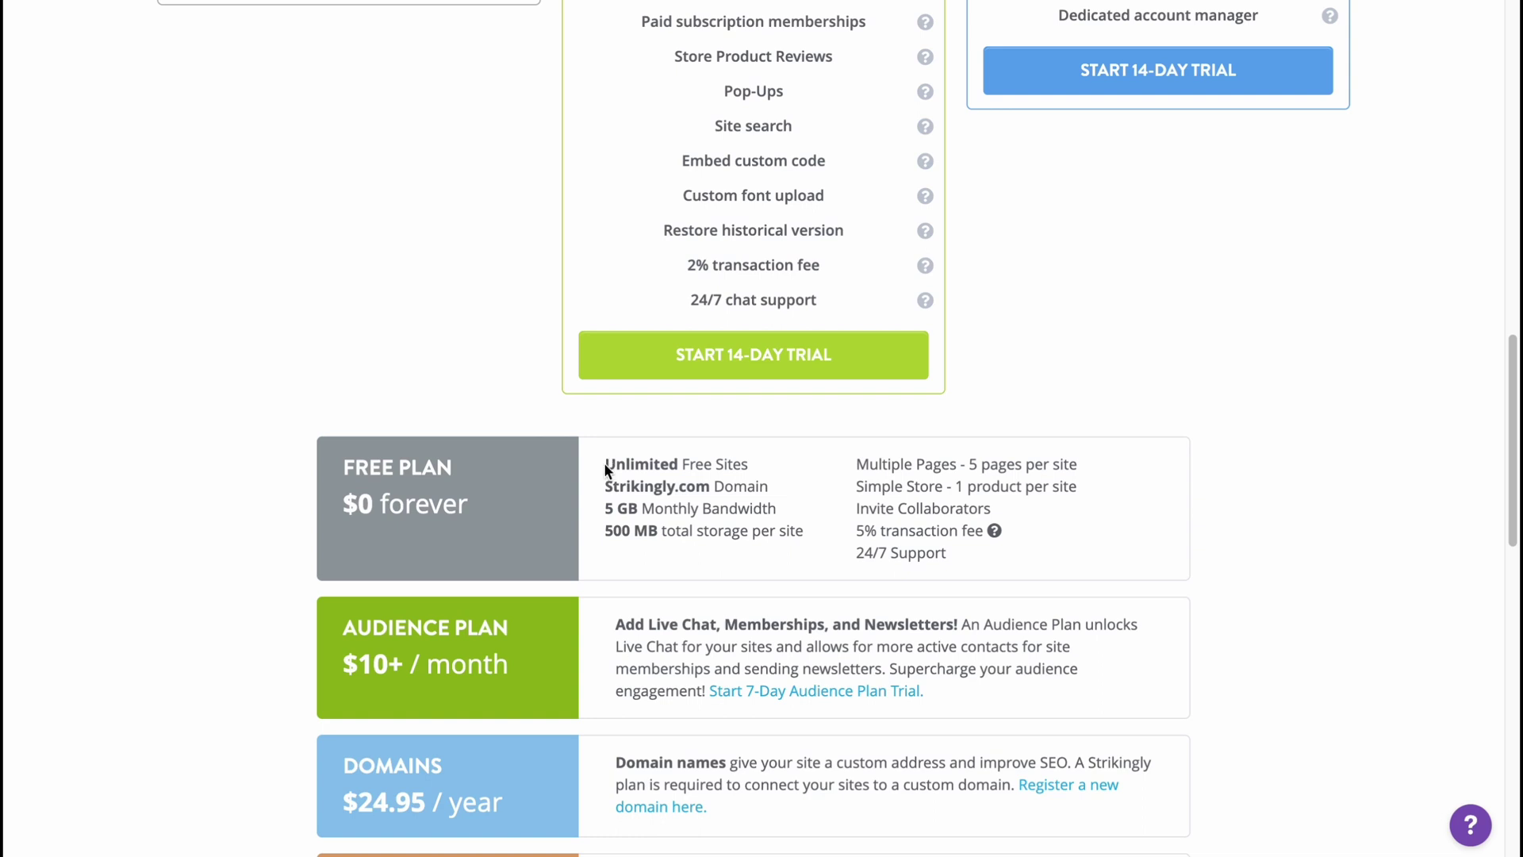
drag(605, 469, 797, 460)
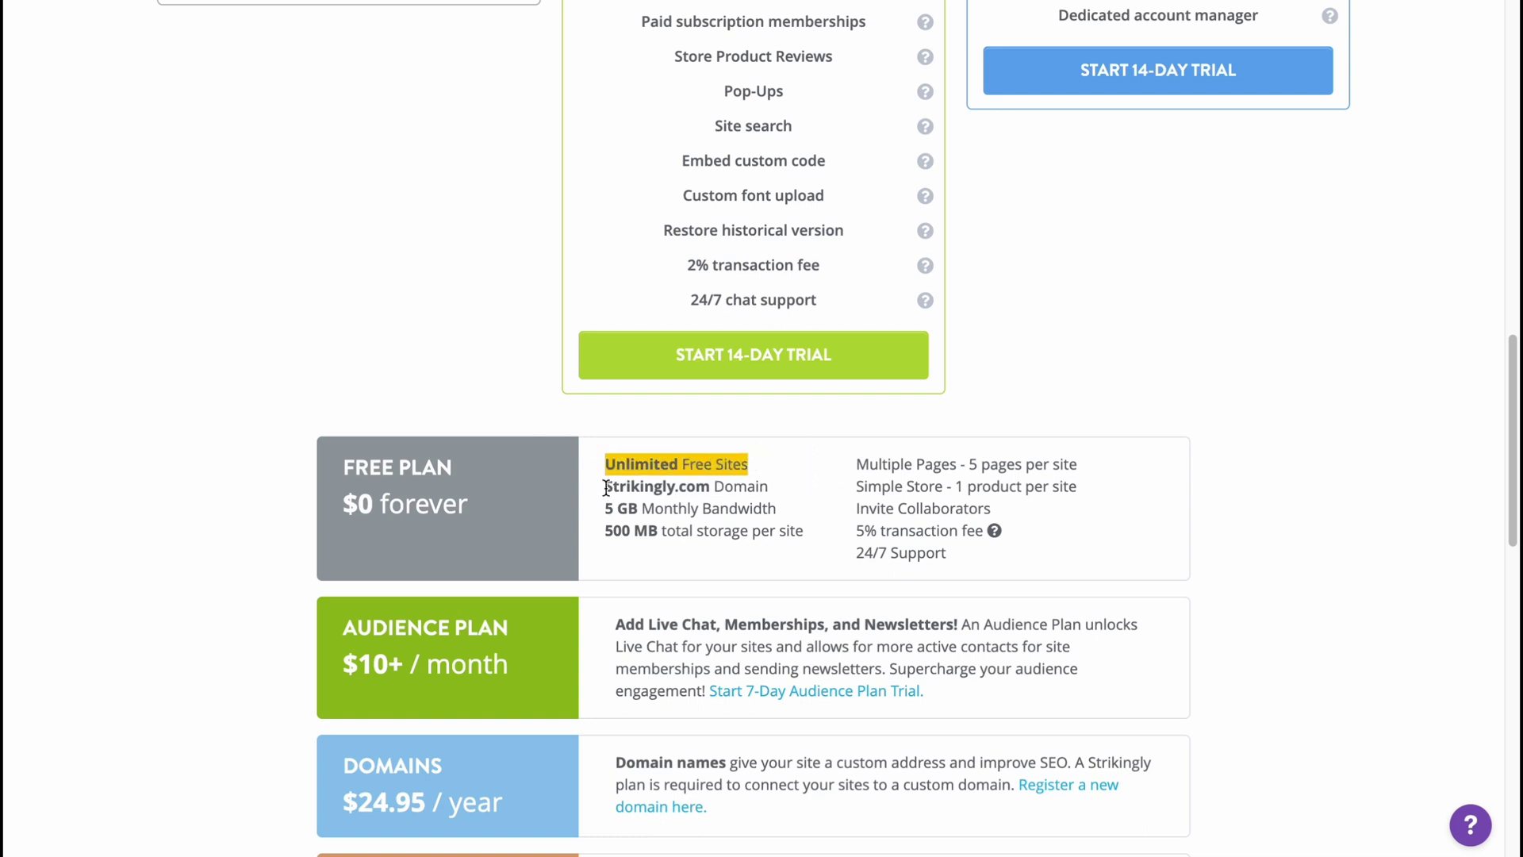
drag(606, 487, 833, 486)
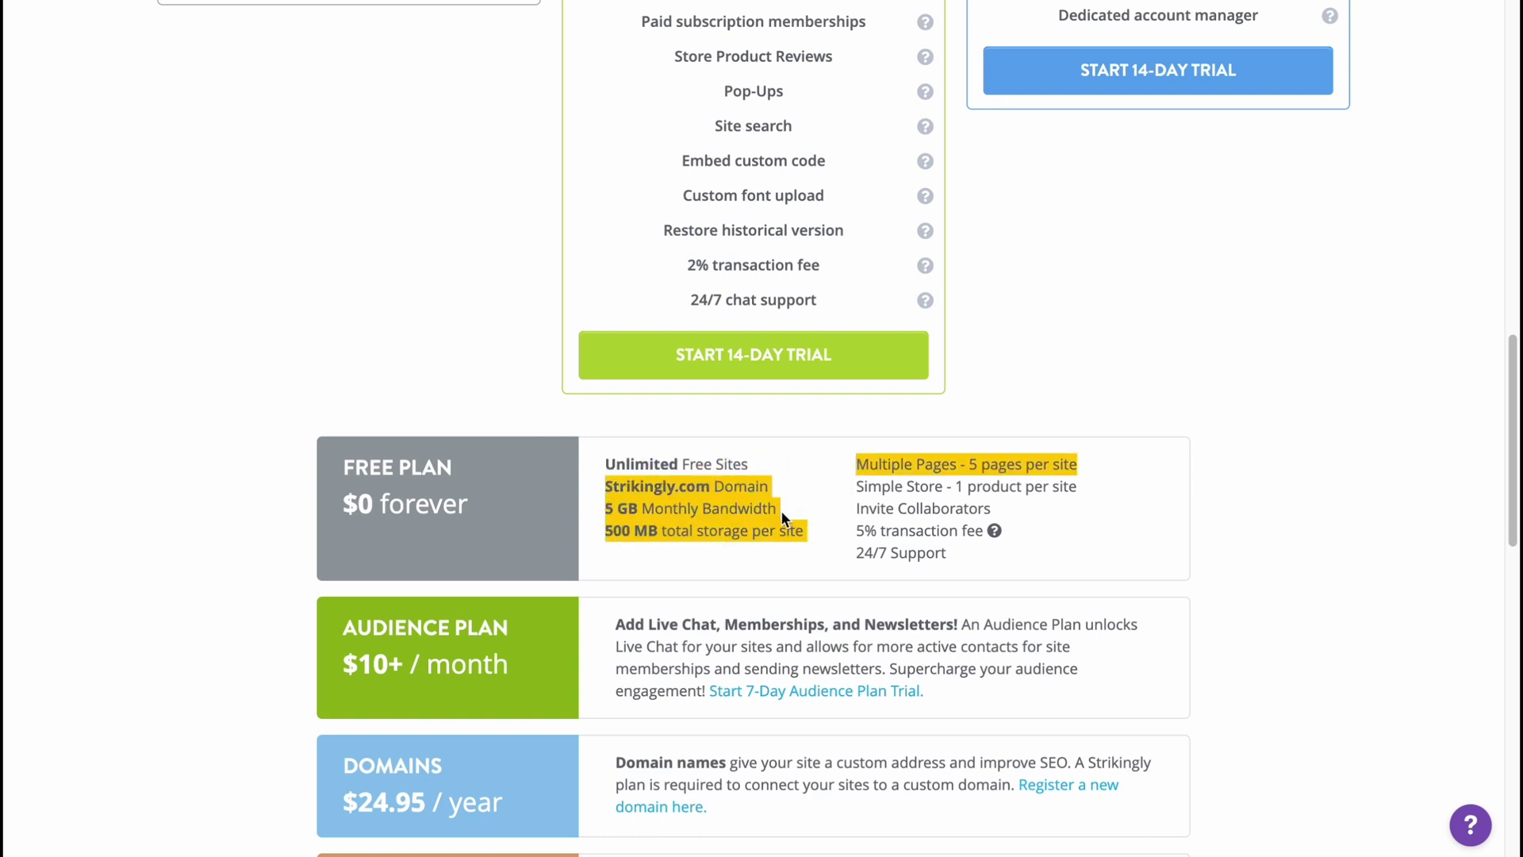
click(639, 514)
drag(605, 509, 783, 510)
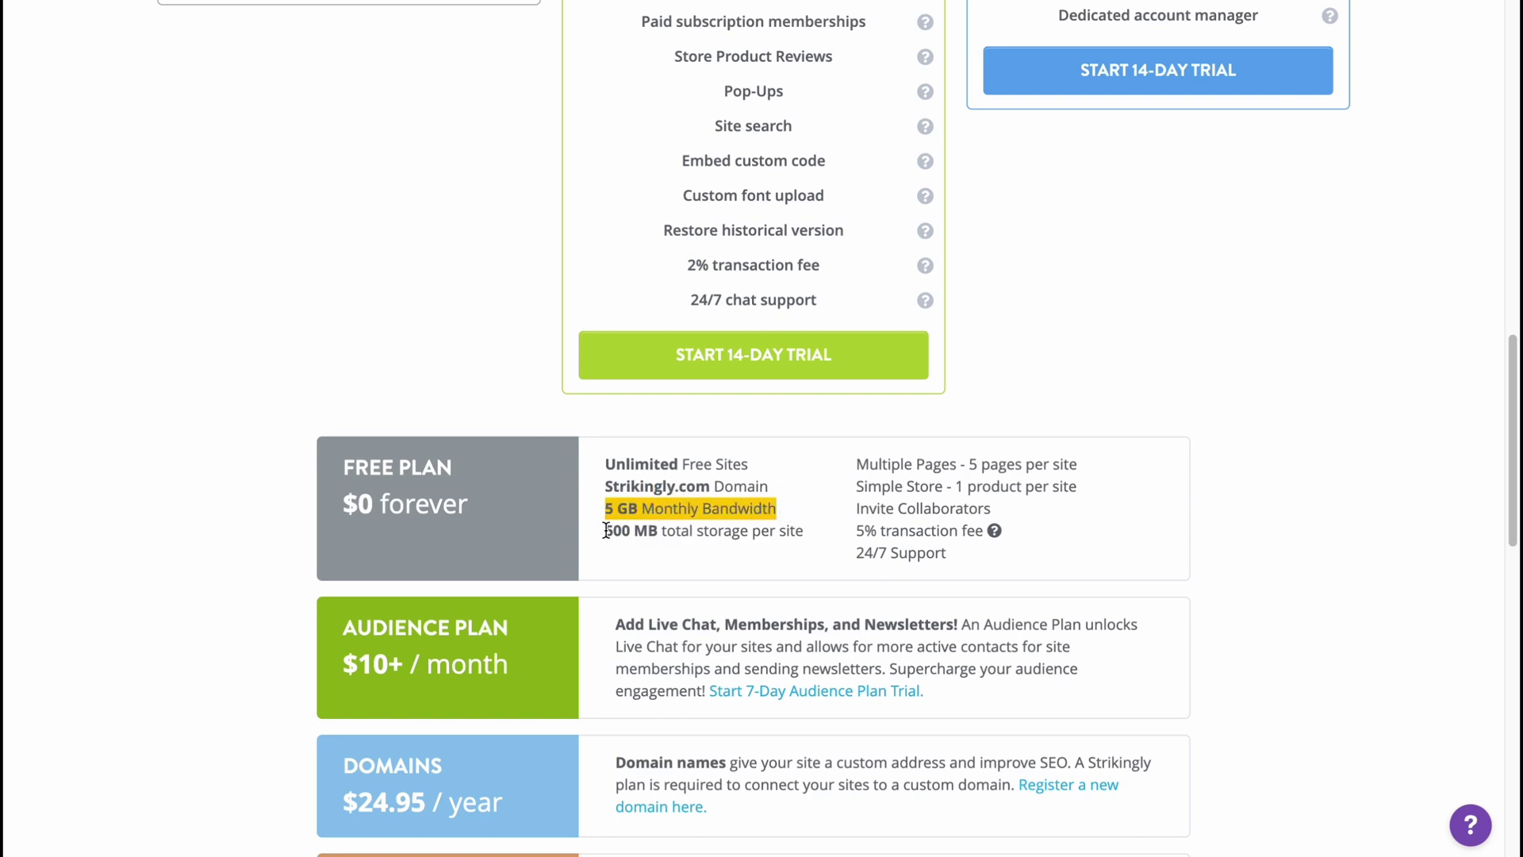
drag(606, 530, 819, 546)
scroll(1272, 533, down, 5)
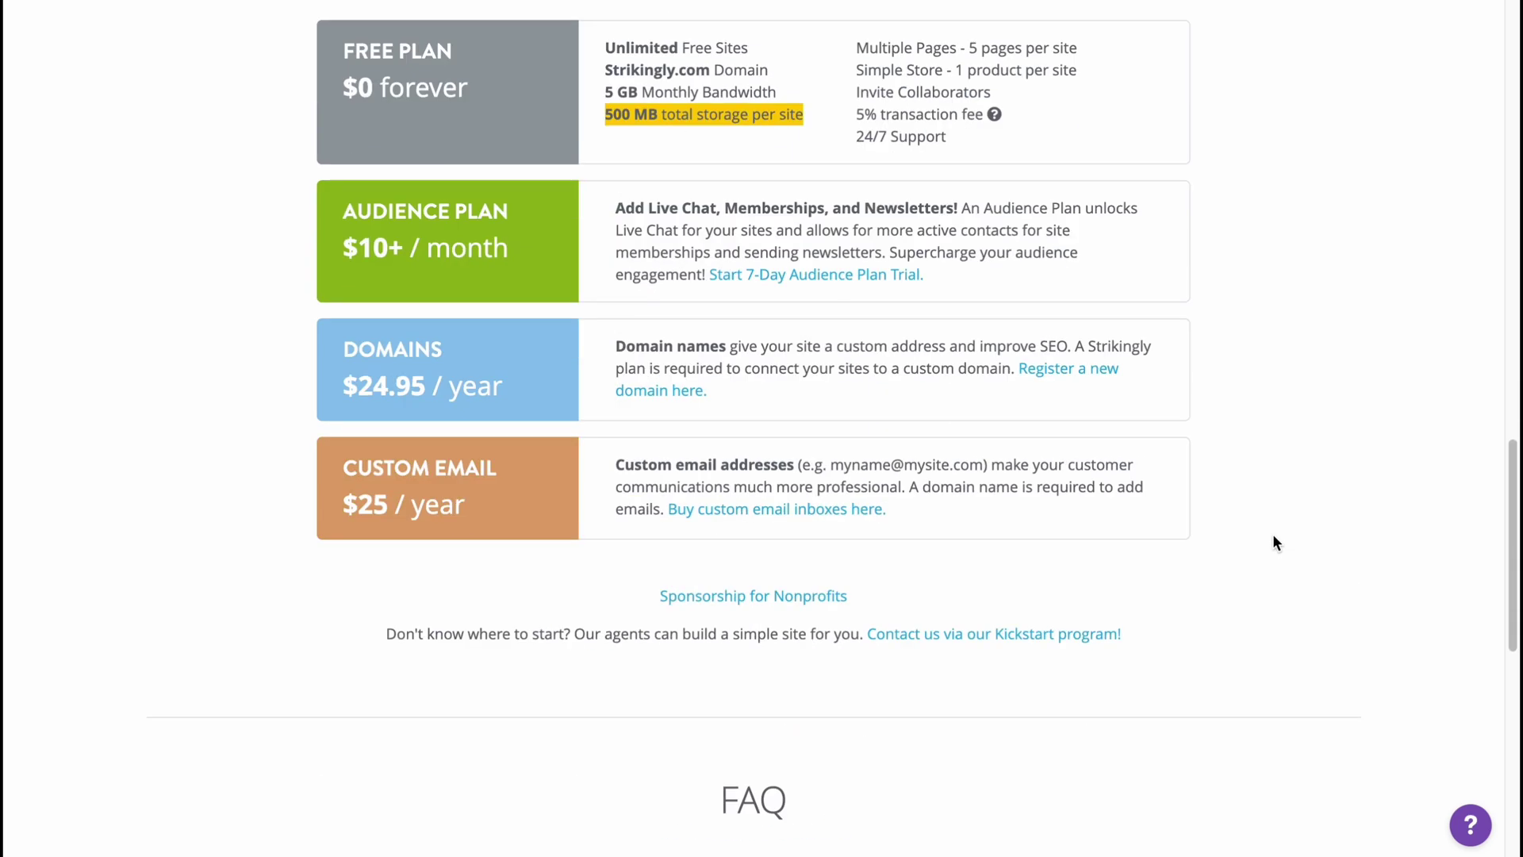
scroll(1272, 533, up, 2)
scroll(1273, 542, up, 15)
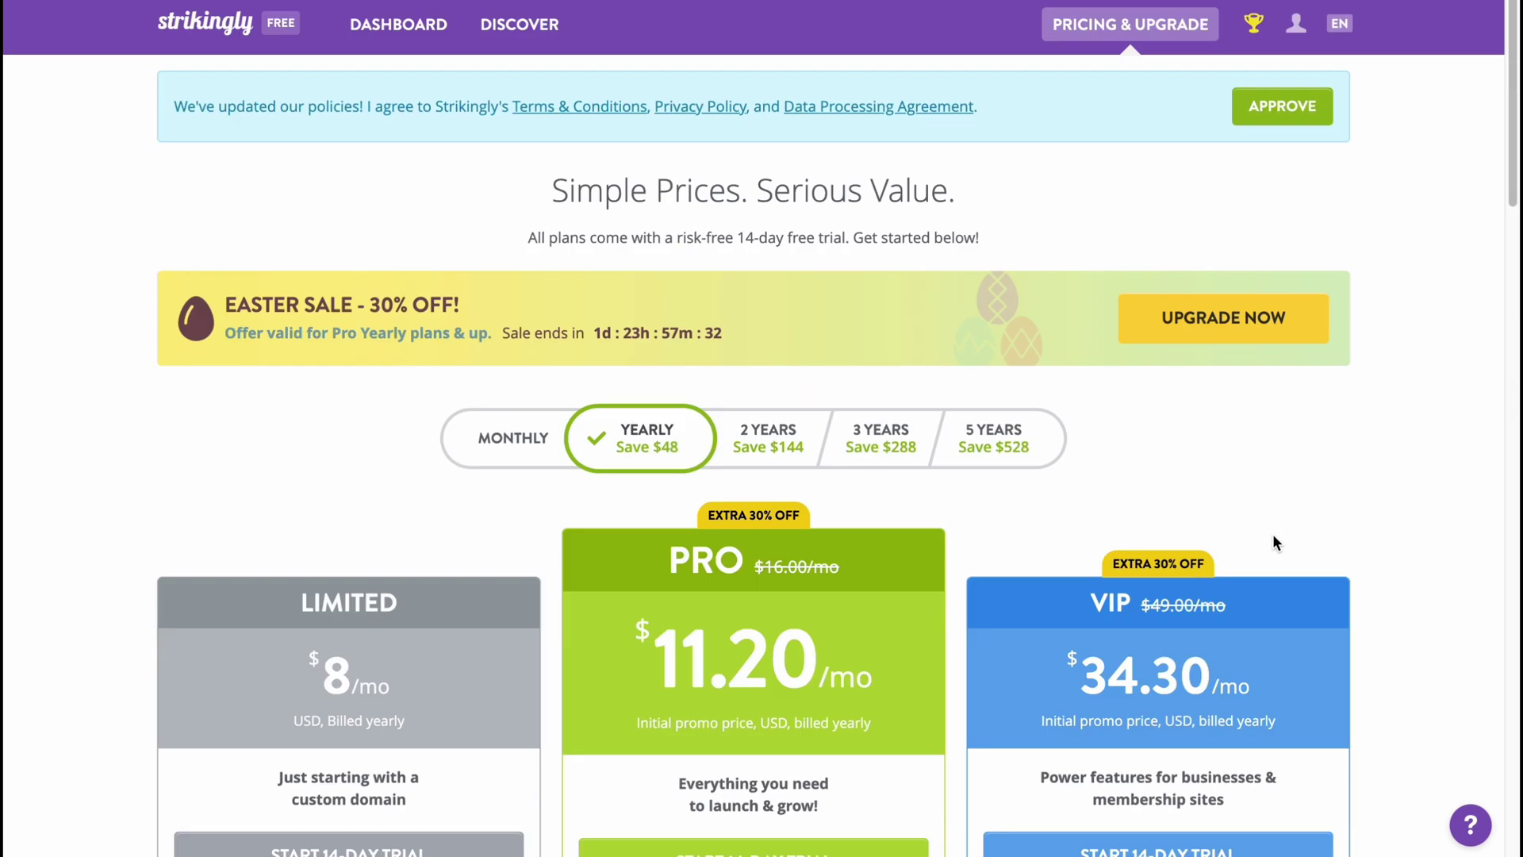